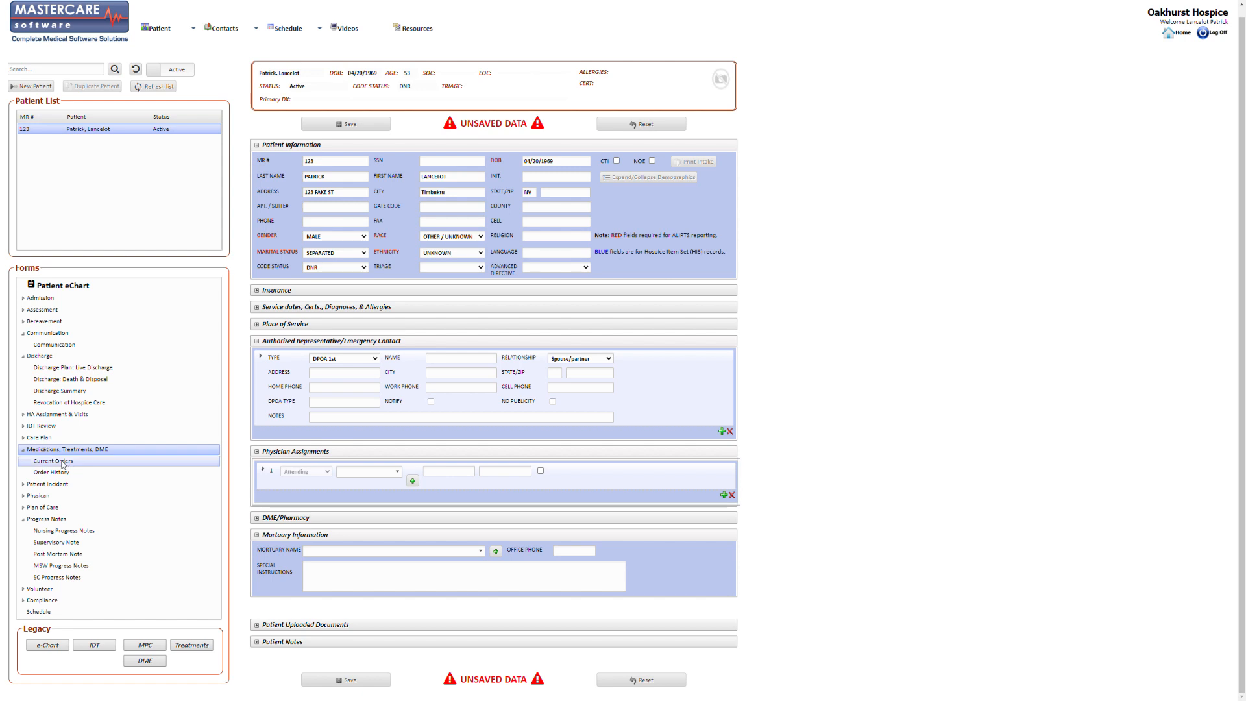
Create a new physician order from the patient's current orders with the ordering physician and order date 02/13/2023, and save it.
click(40, 464)
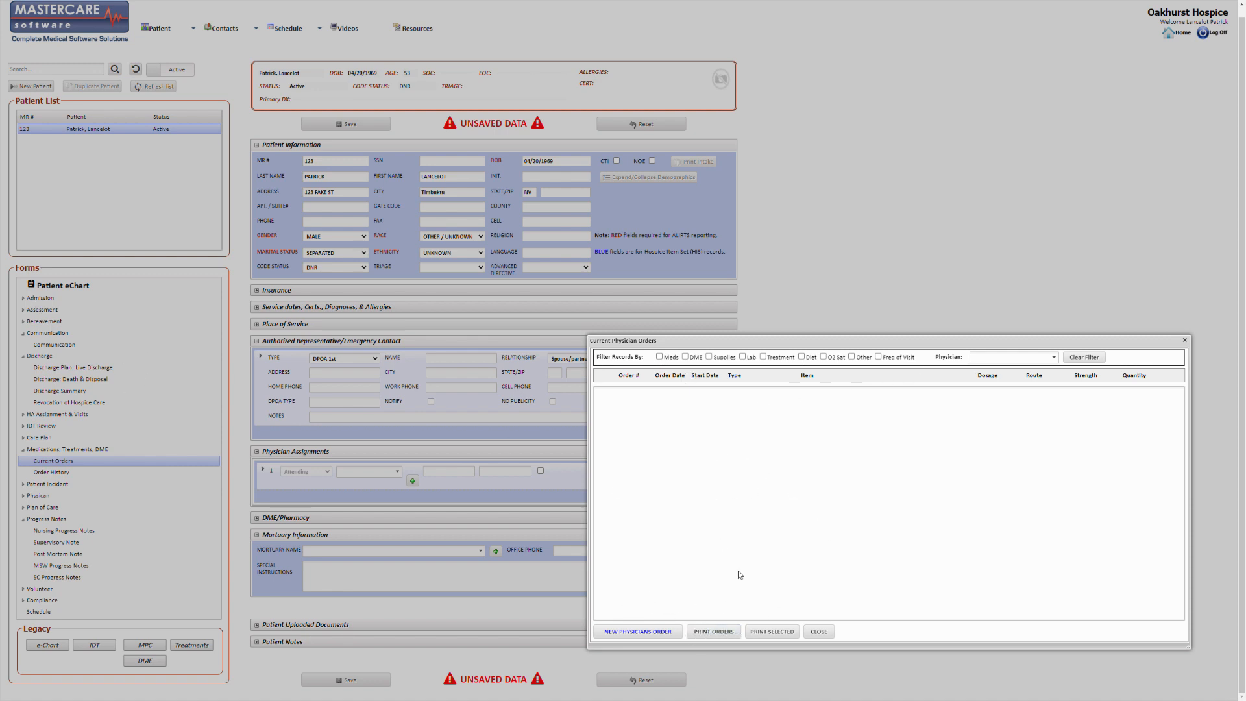
click(660, 634)
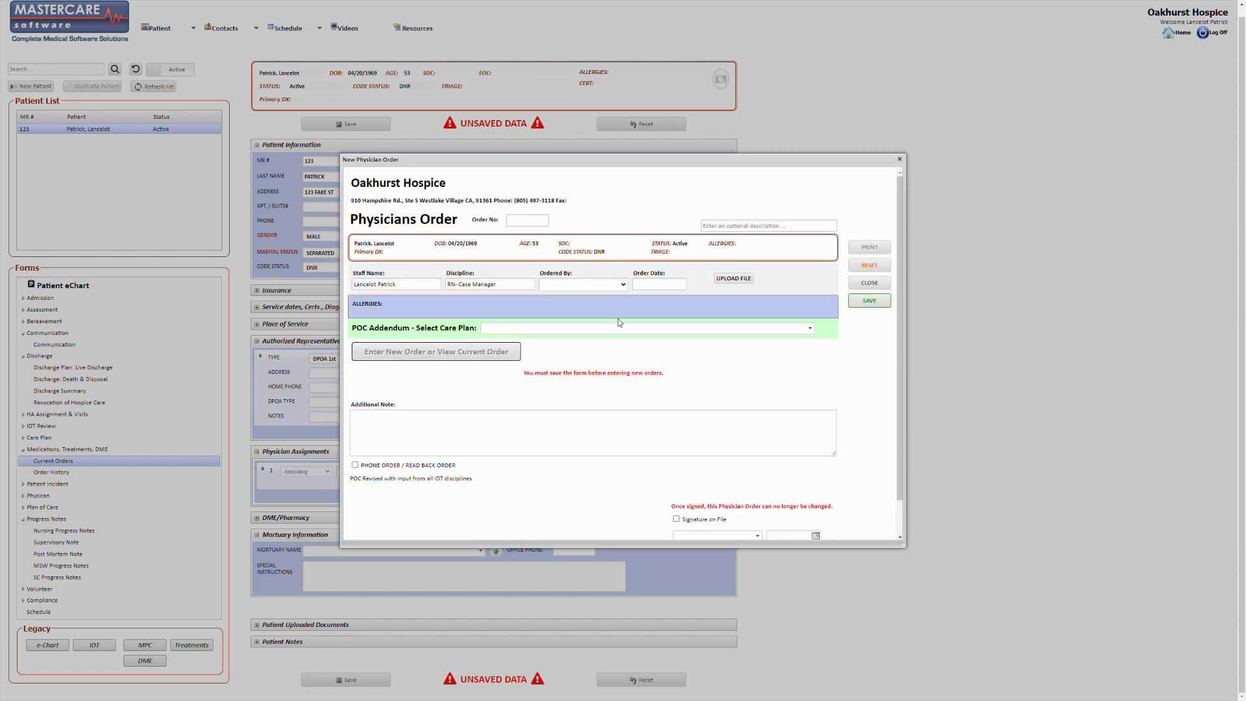
click(669, 284)
click(660, 350)
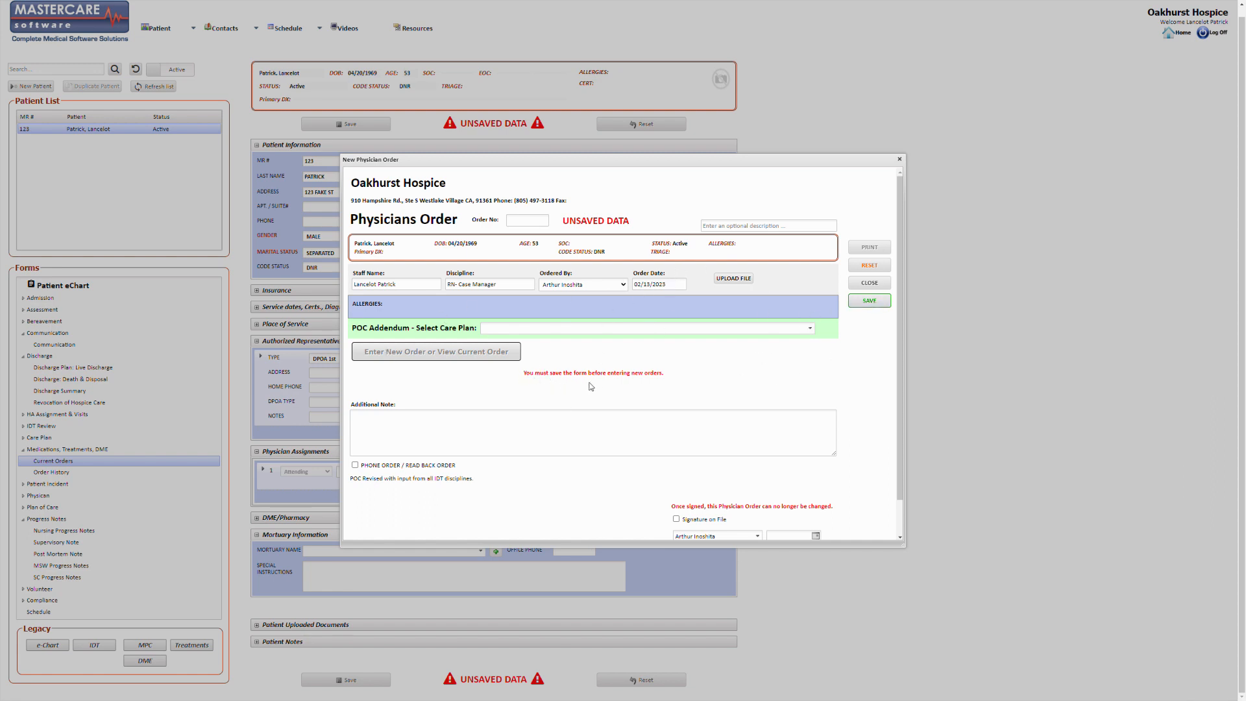
click(876, 299)
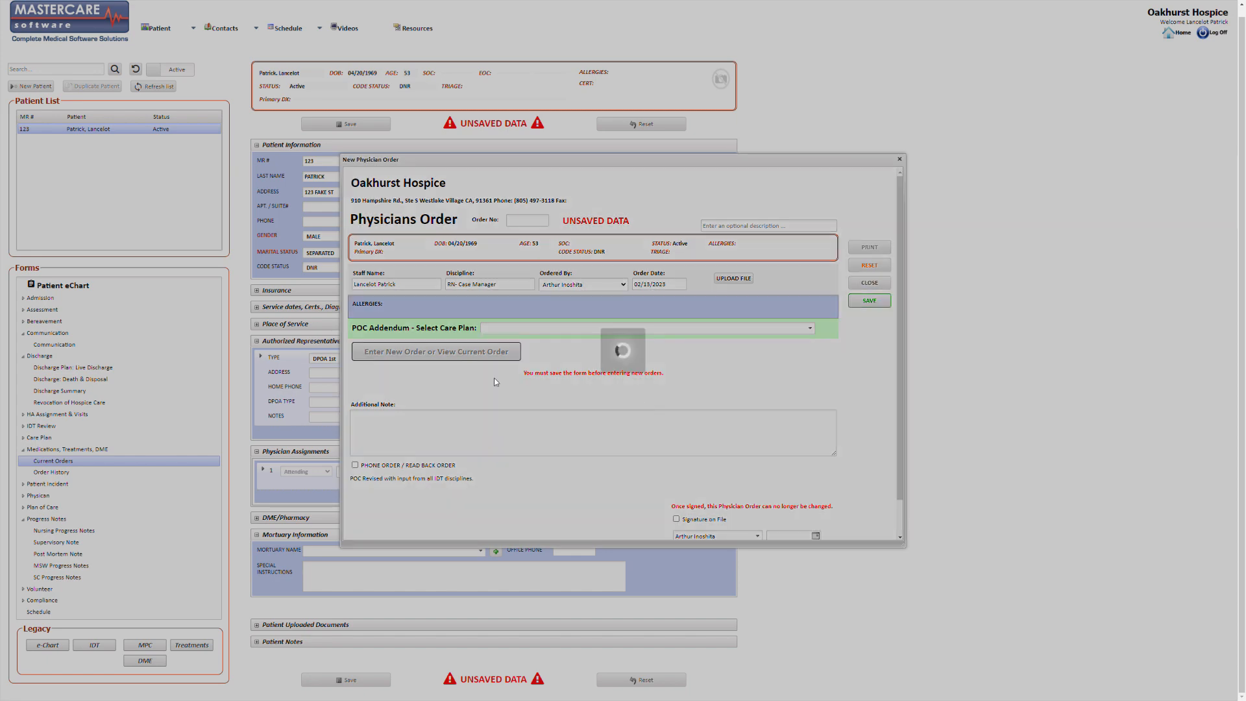
Open order entry in the saved physician order and set the order type to Meds.
click(427, 358)
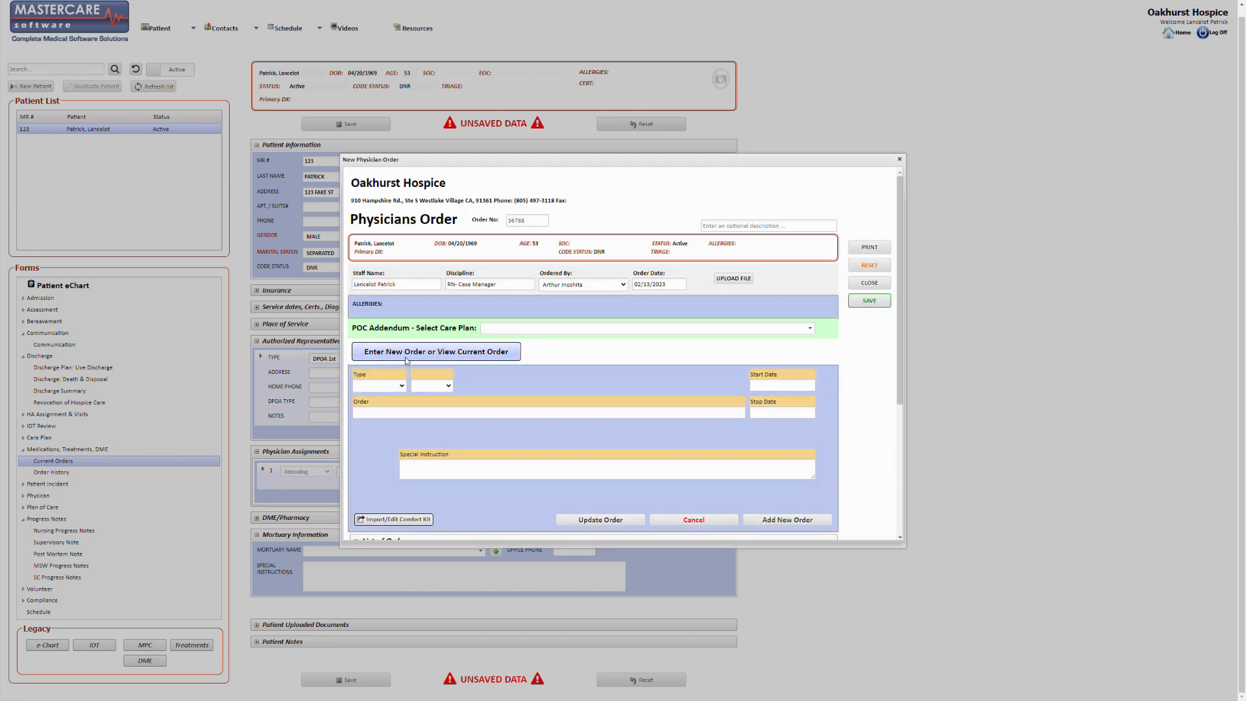
scroll(452, 445, down, 5)
scroll(406, 337, up, 5)
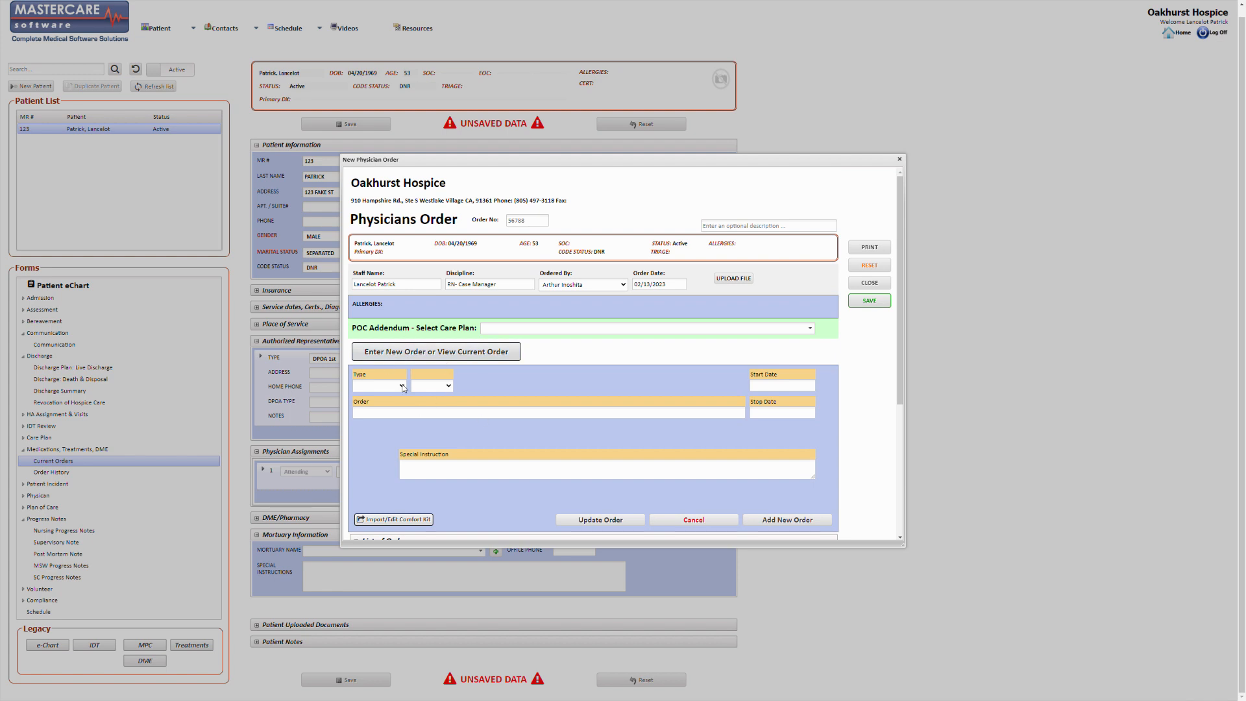
scroll(687, 408, down, 3)
scroll(688, 408, down, 1)
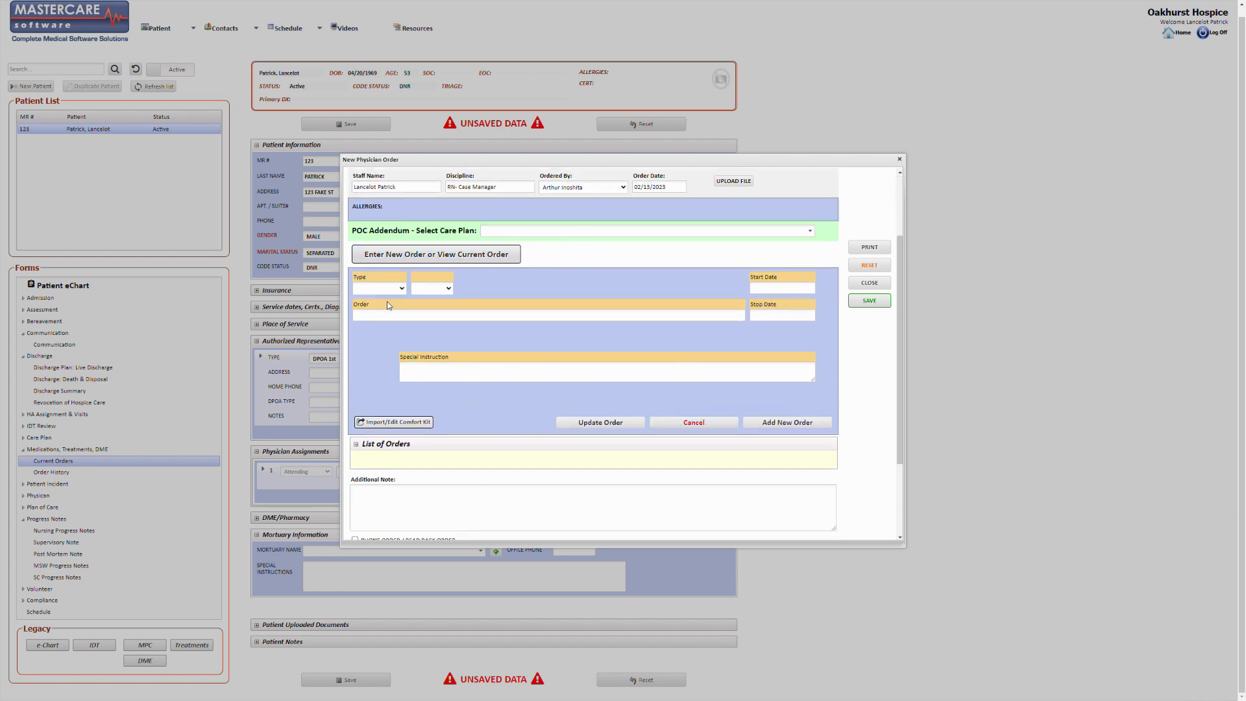
click(373, 289)
click(366, 306)
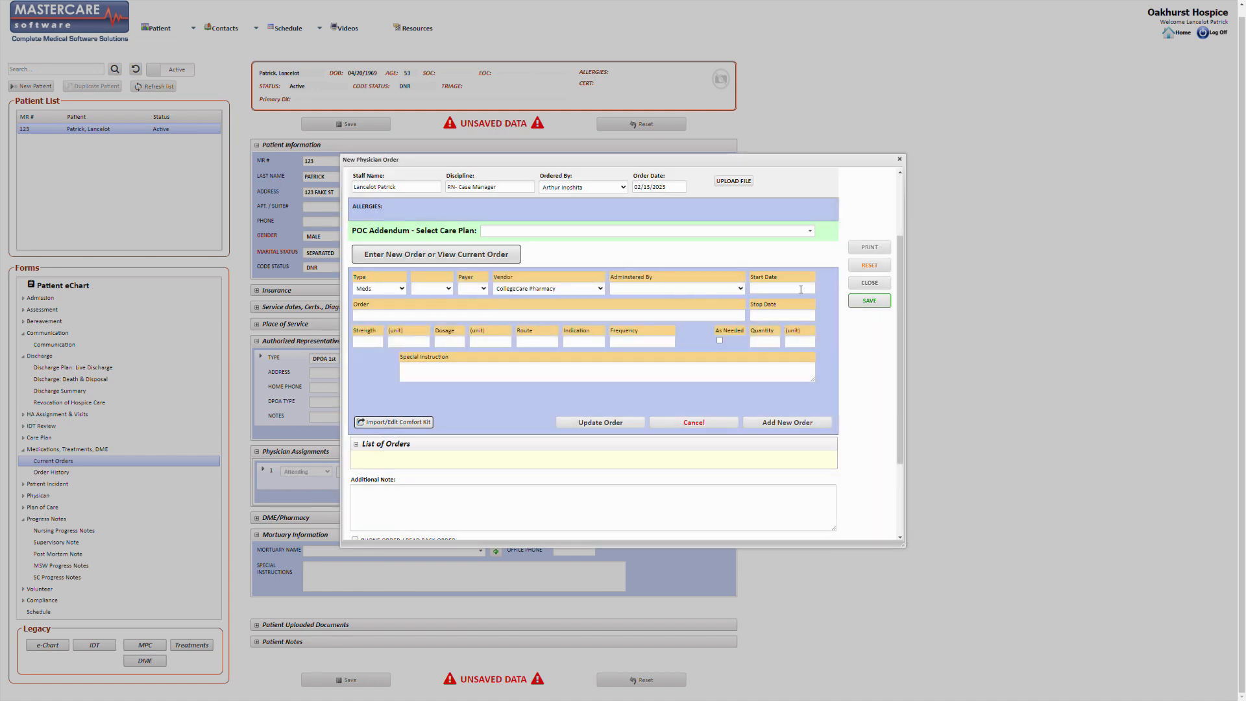
Search the medications for "omep" and choose the Omeprazole oral capsule with dosage 20 mg/1.
click(407, 318)
text(omep)
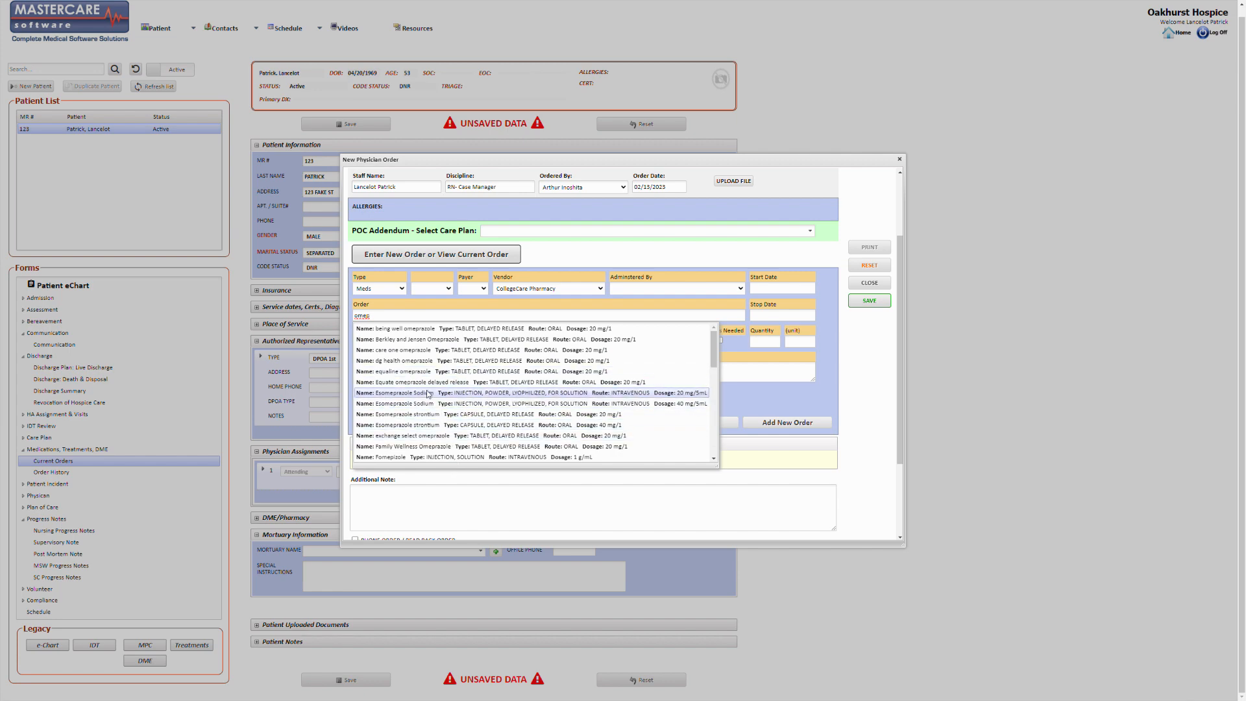
scroll(458, 412, down, 5)
scroll(458, 411, up, 5)
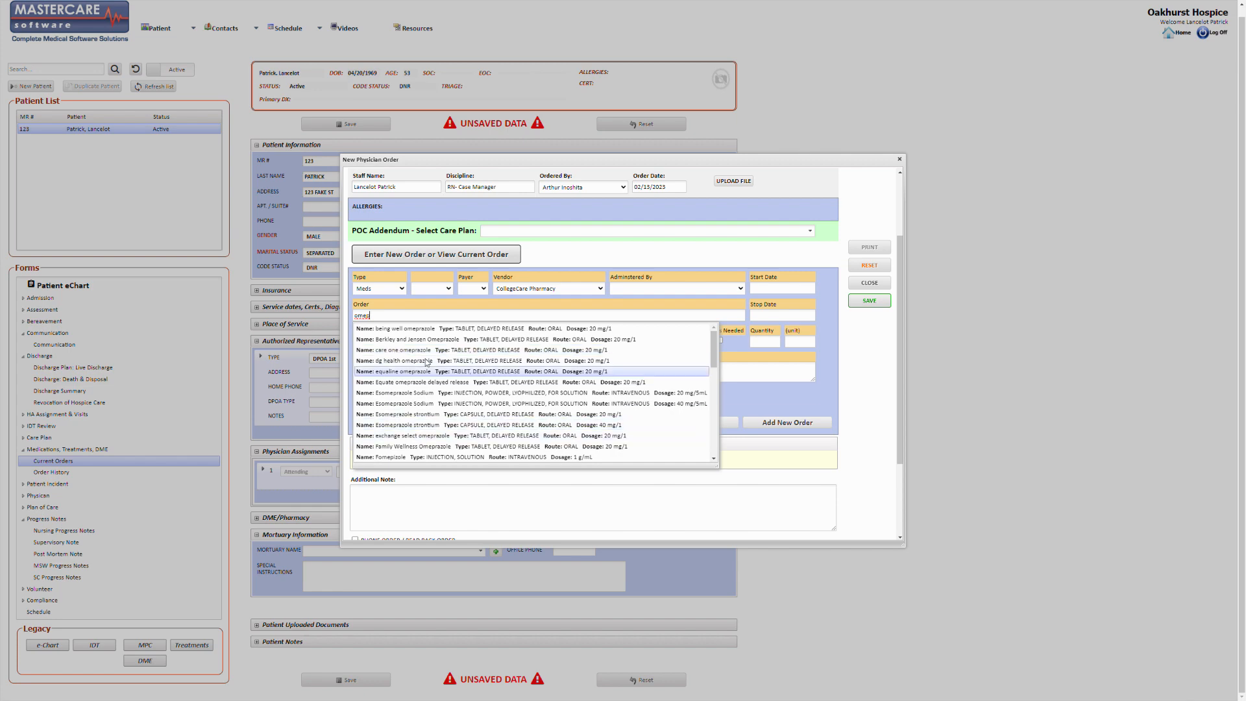
scroll(454, 377, down, 10)
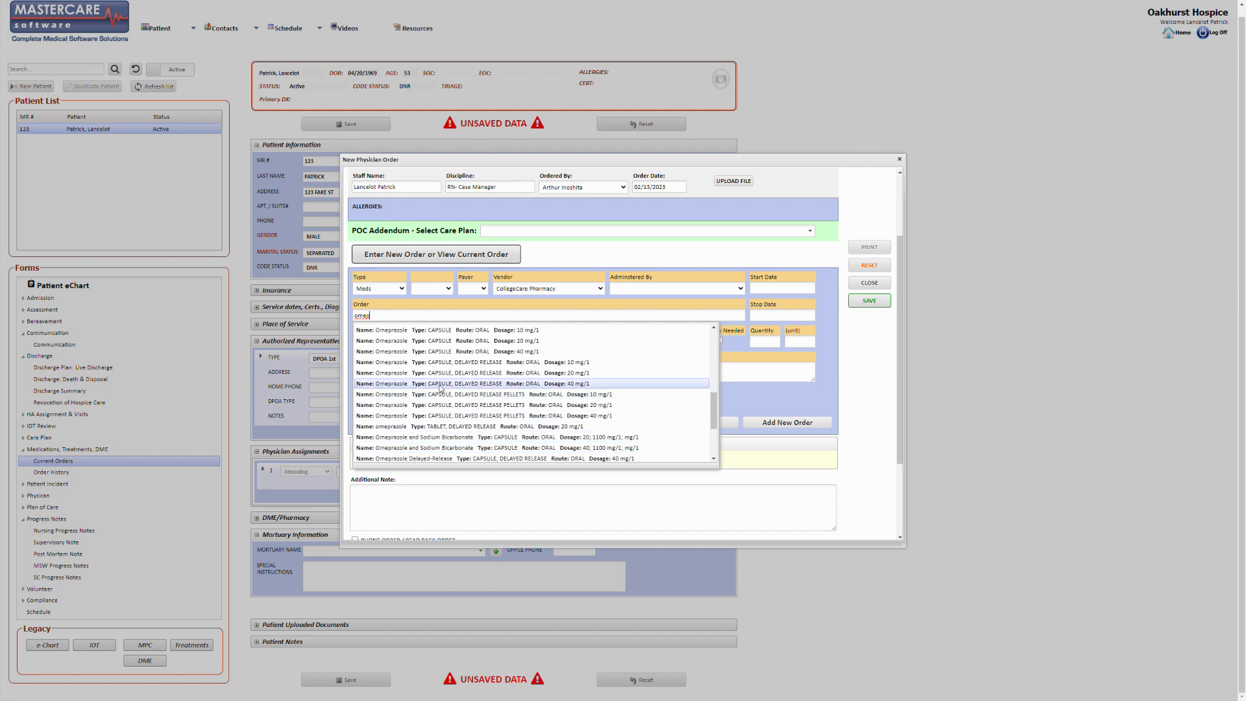
scroll(498, 376, up, 5)
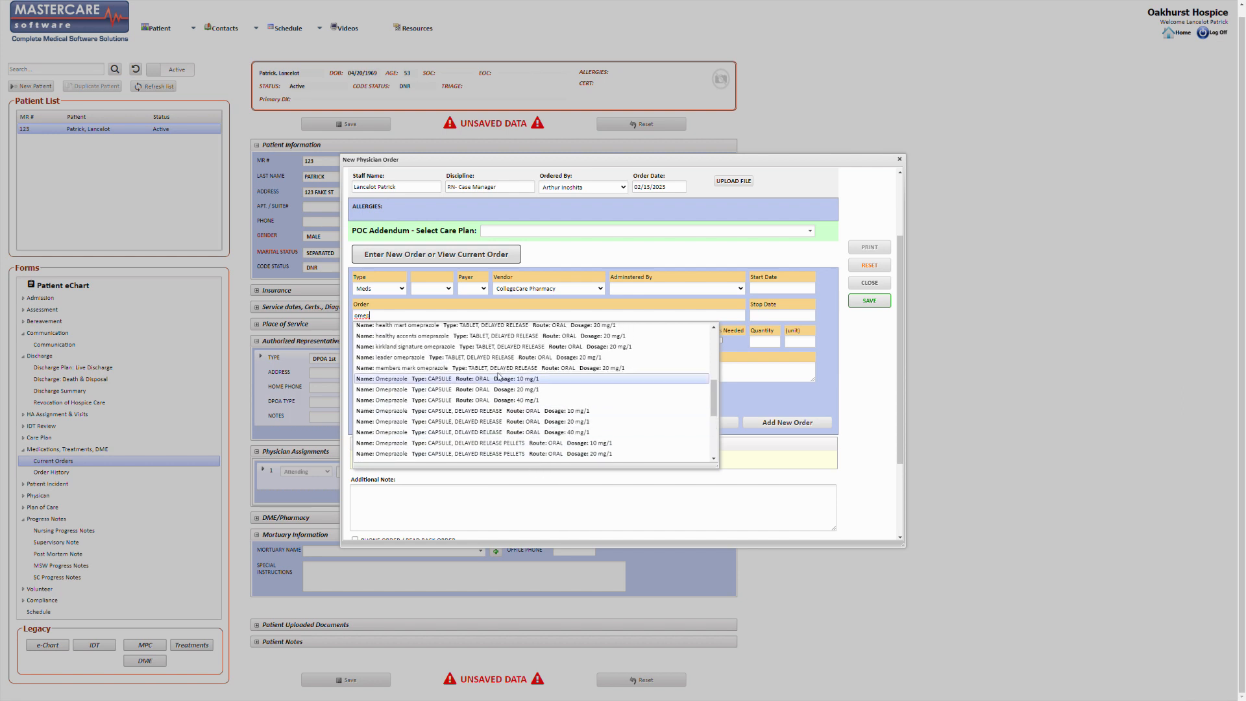
click(394, 390)
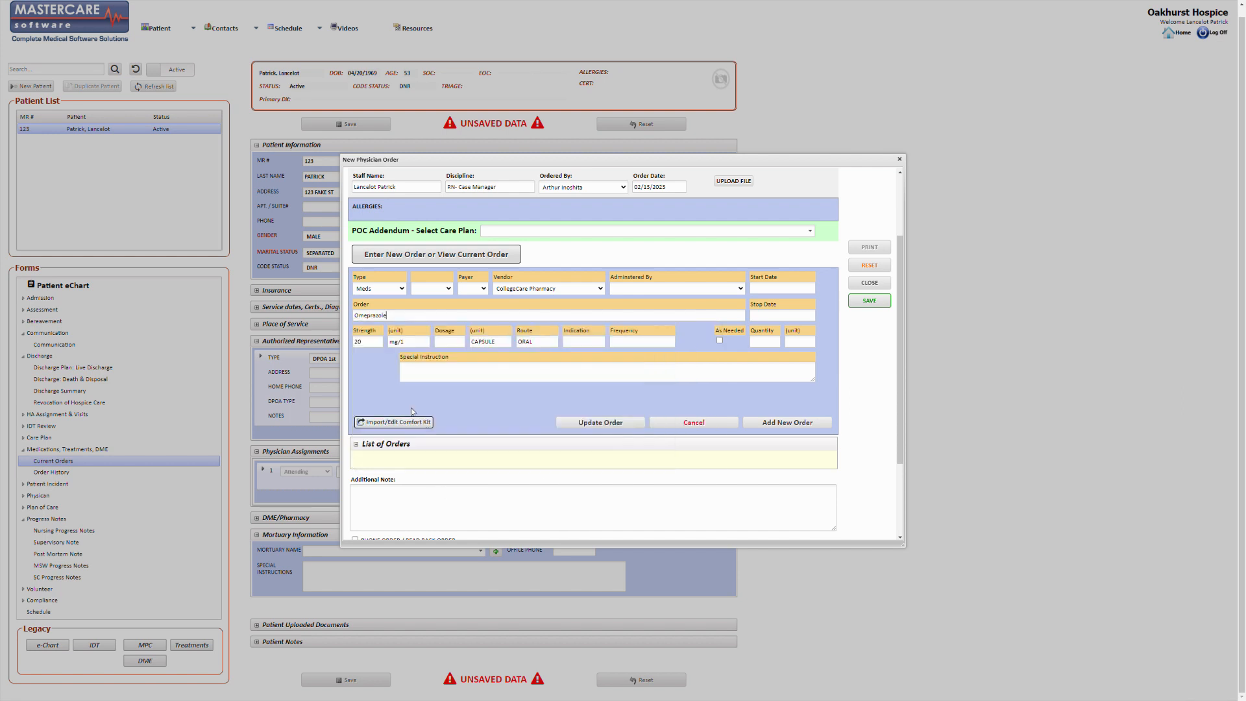
Complete the order text as "Omeprazole 20mg Capsule, give one capsule by mouth twice a day".
click(418, 319)
double_click(417, 319)
click(412, 315)
text(20mg Capsule, give obne capsule by mouth twice a day)
drag(355, 316, 554, 315)
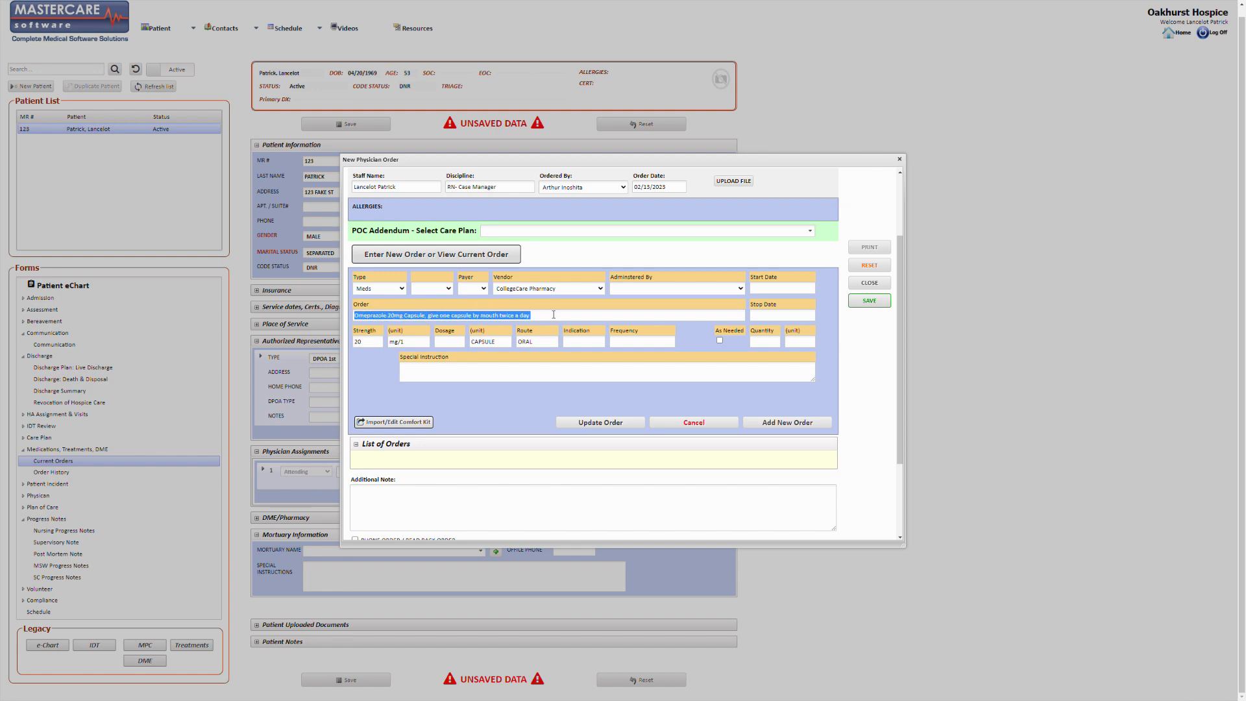
click(553, 314)
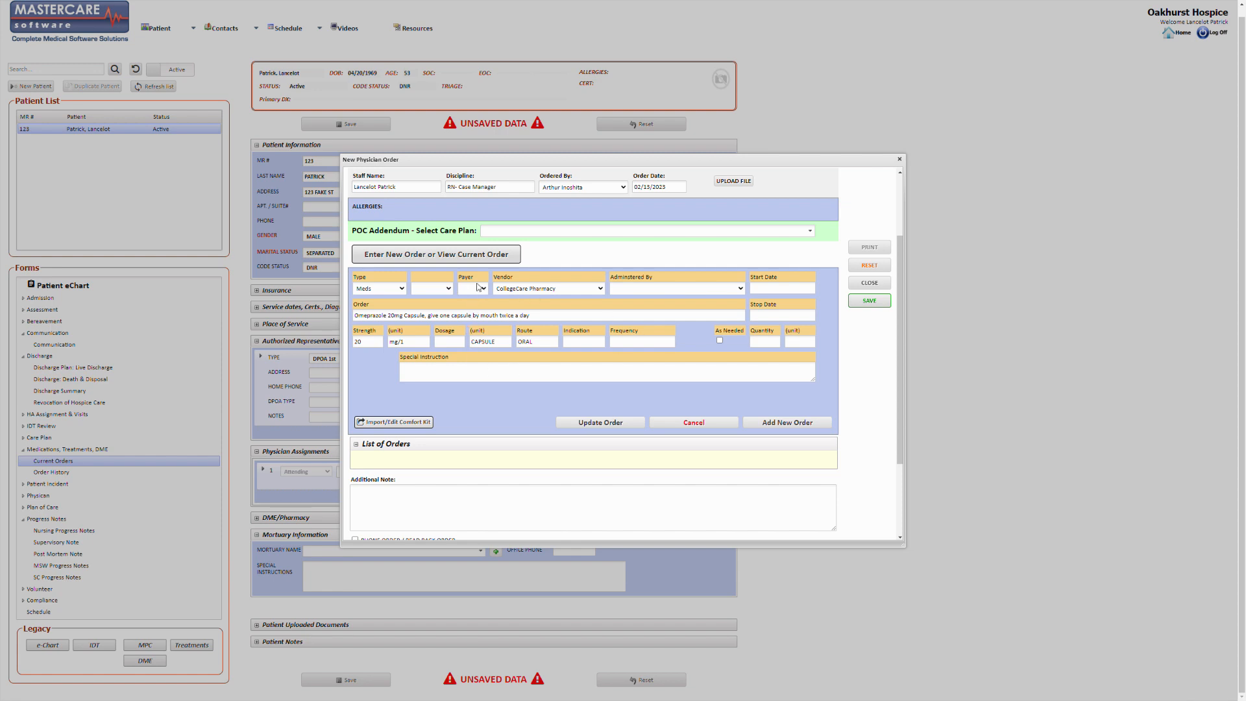
Set the order's vendor to Concierge Pharmacy and its administration to Self & Fam/PCG & Hospice Nurse - (2,3&4).
click(563, 290)
click(552, 305)
click(702, 374)
Set the omeprazole order's start date to 02/13/2023 and leave the stop date empty.
click(756, 288)
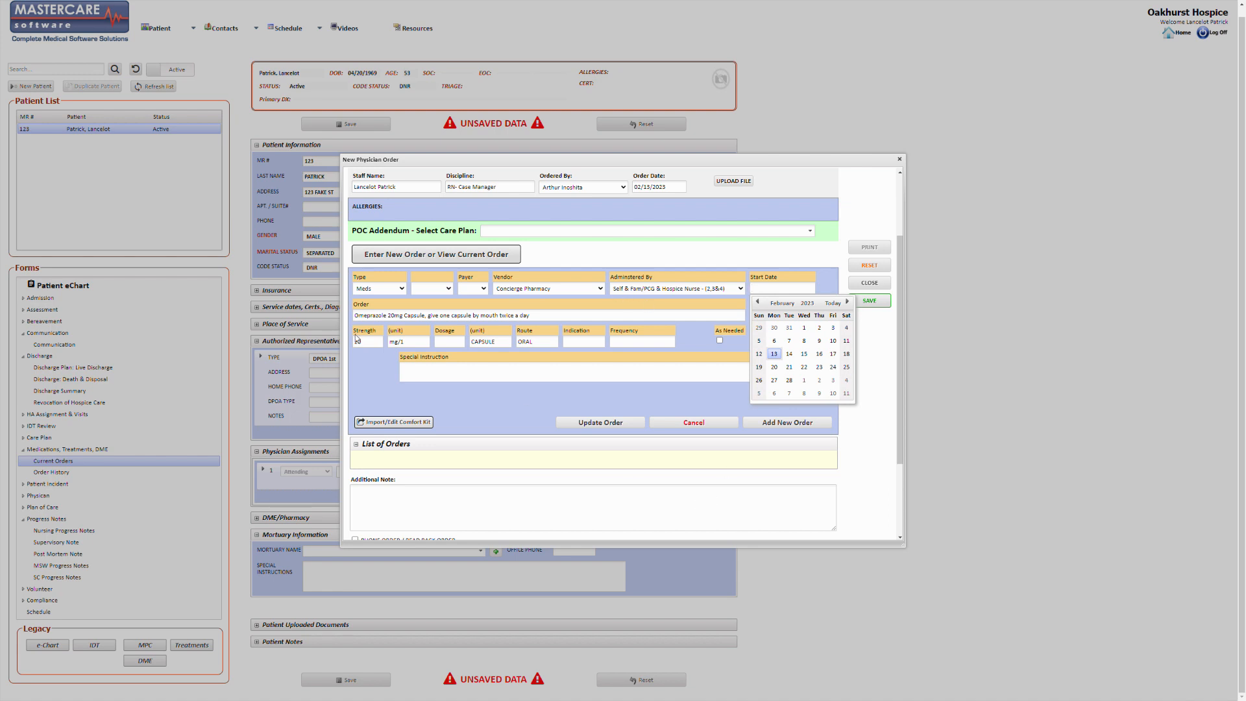
triple_click(367, 188)
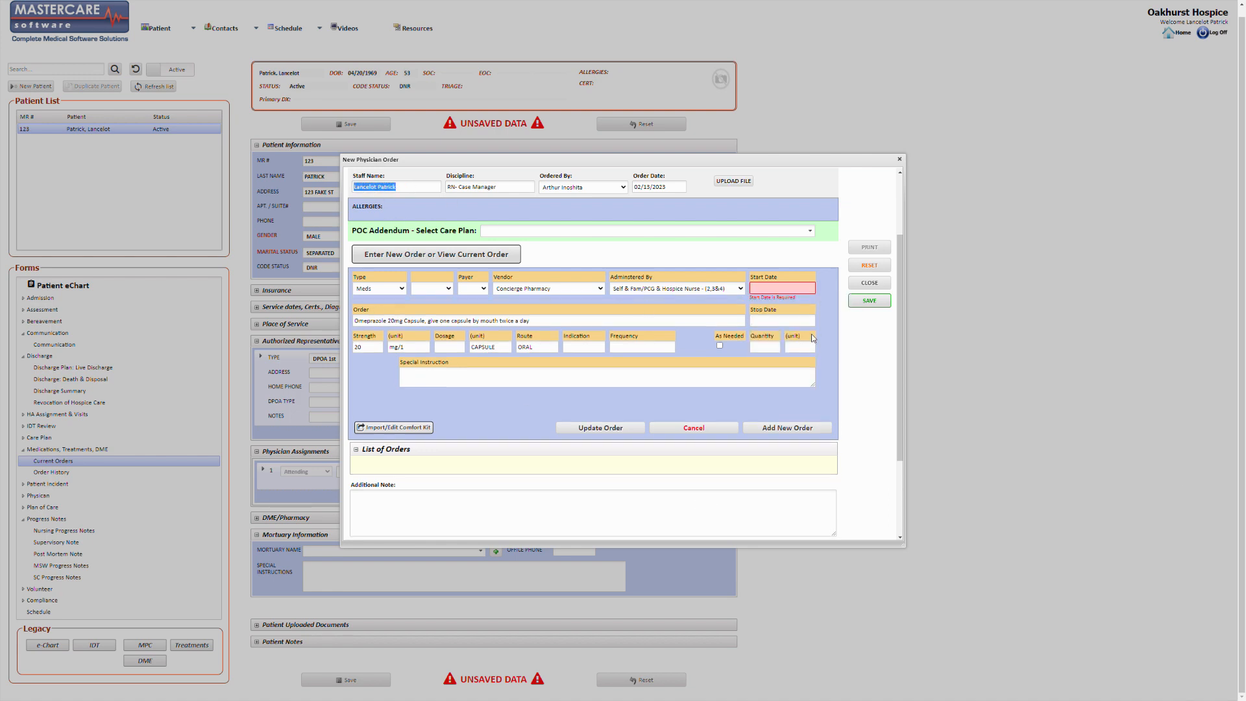
click(776, 286)
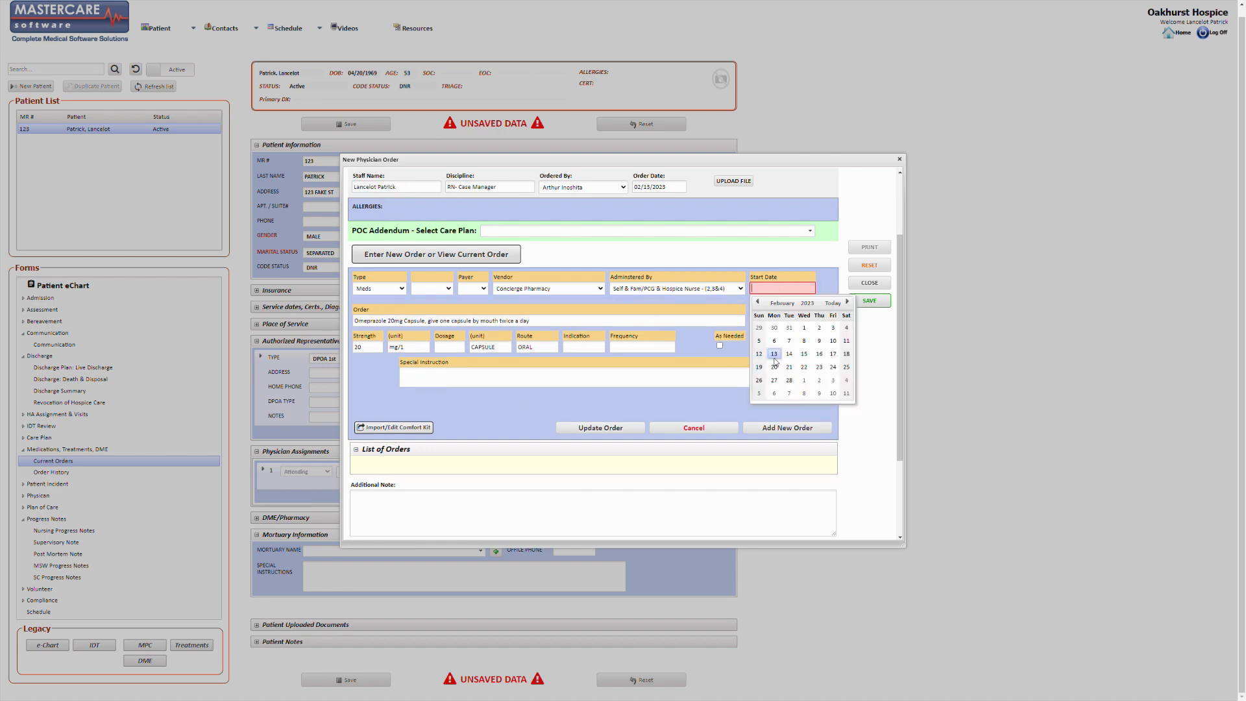
click(774, 354)
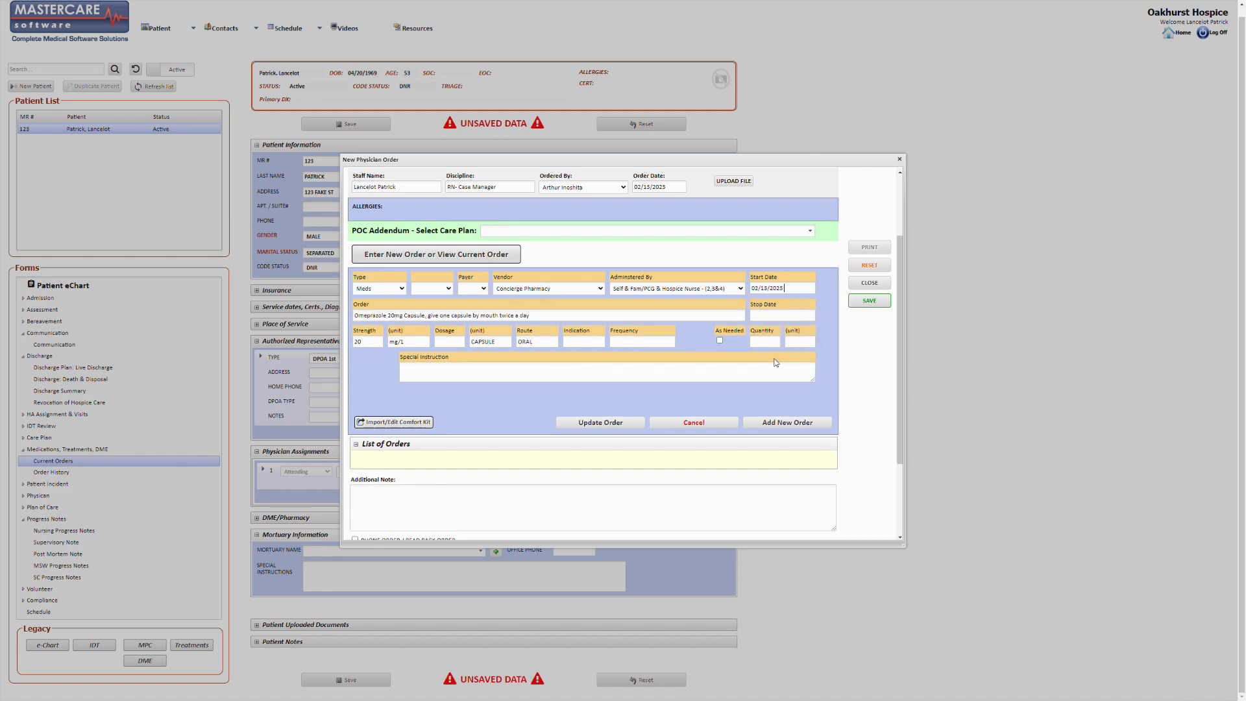
click(774, 317)
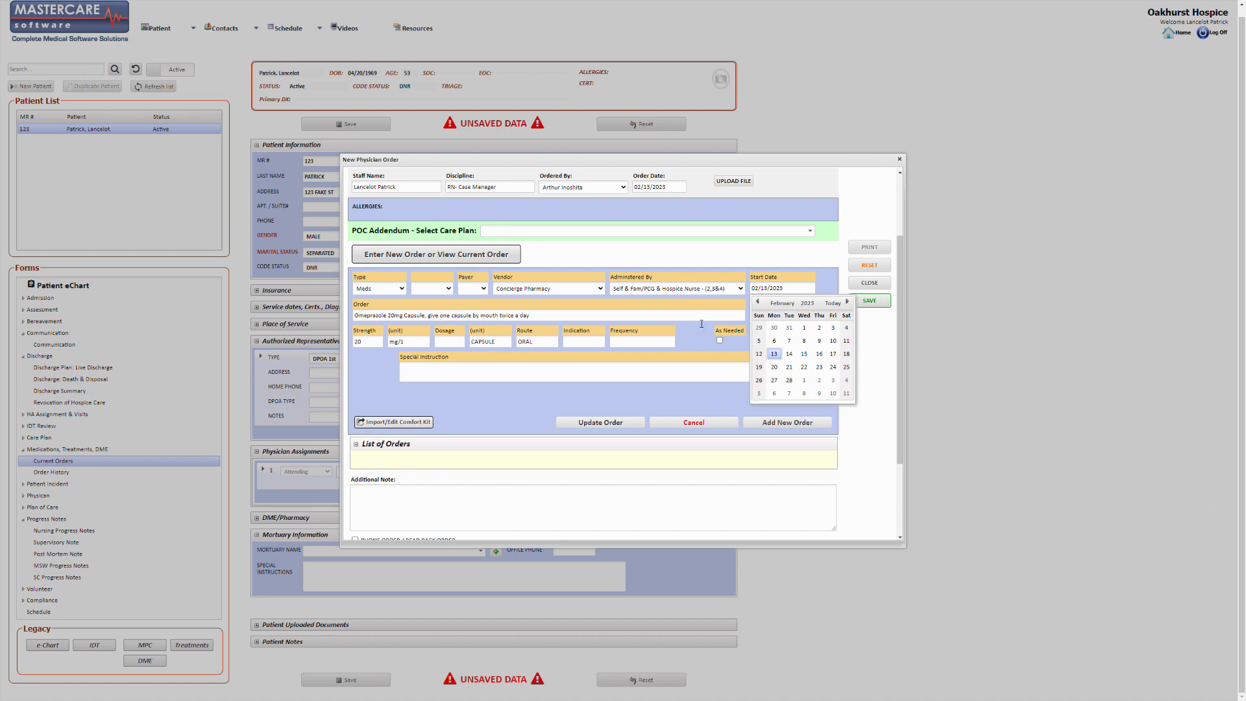
click(721, 317)
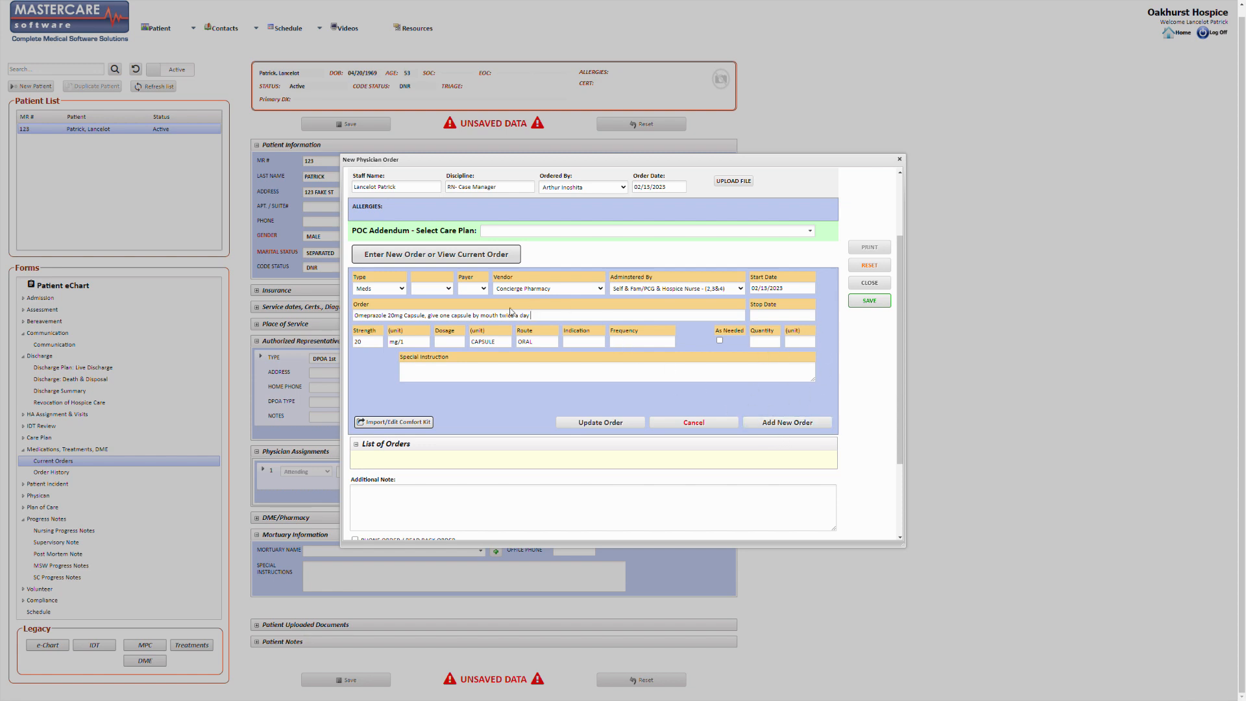
Add the omeprazole order to the list of orders and review its entry.
click(795, 428)
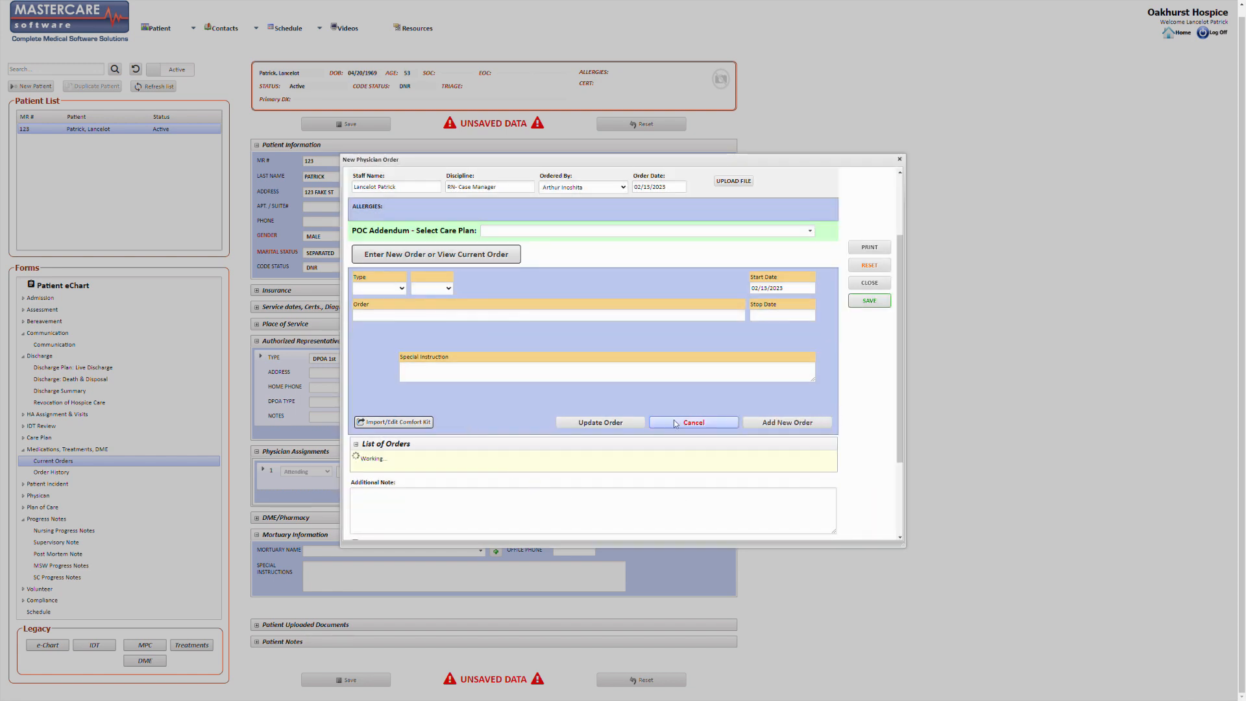
scroll(379, 359, down, 2)
scroll(420, 392, down, 2)
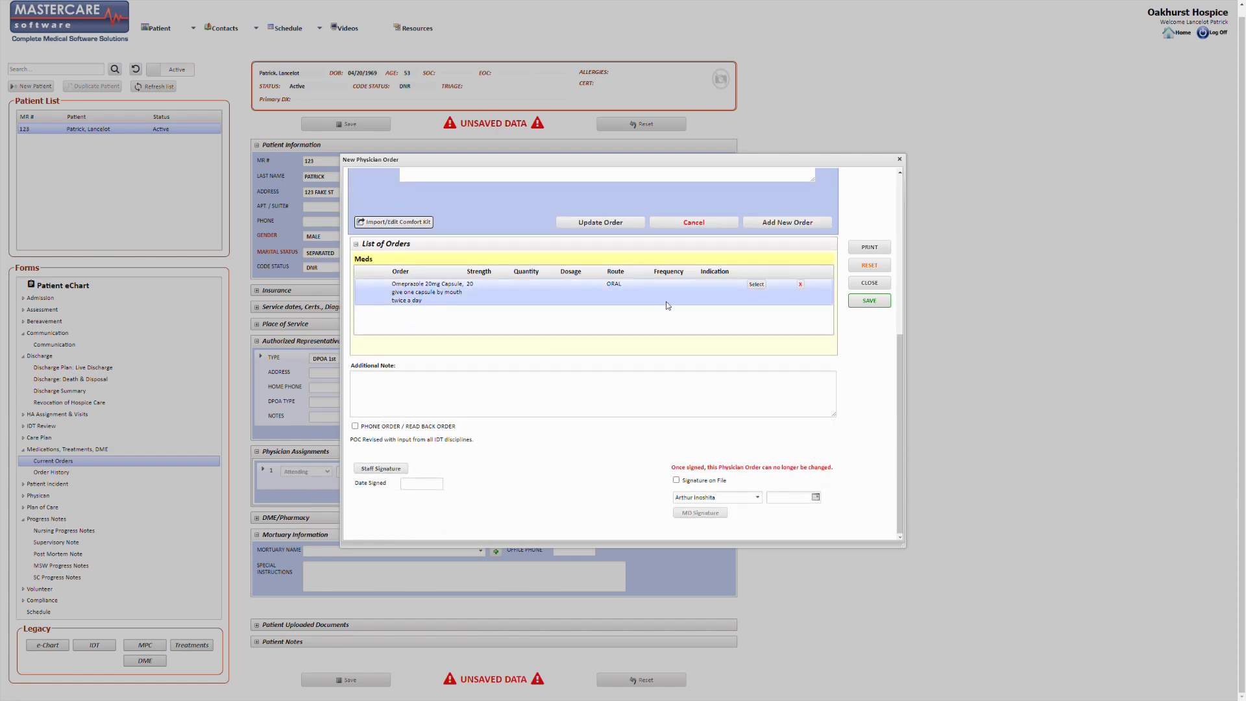
scroll(730, 327, up, 3)
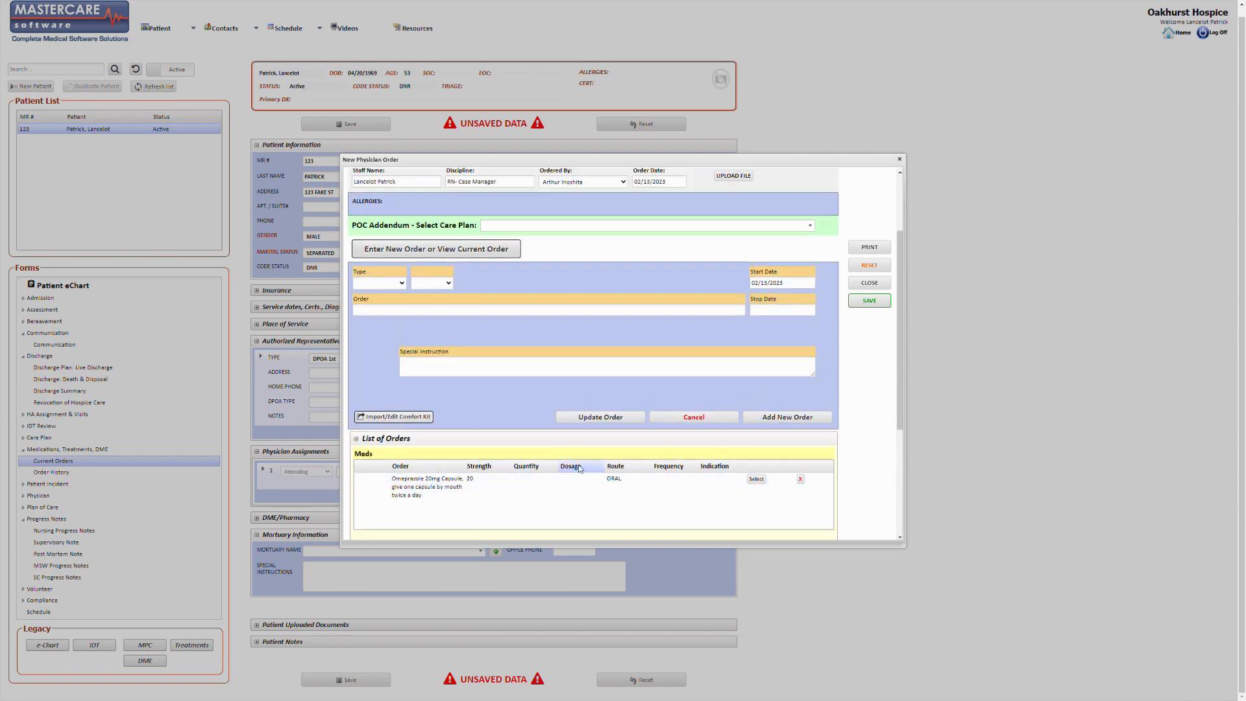
Change the listed omeprazole order's start date to 02/14/2023 and update the order.
click(758, 480)
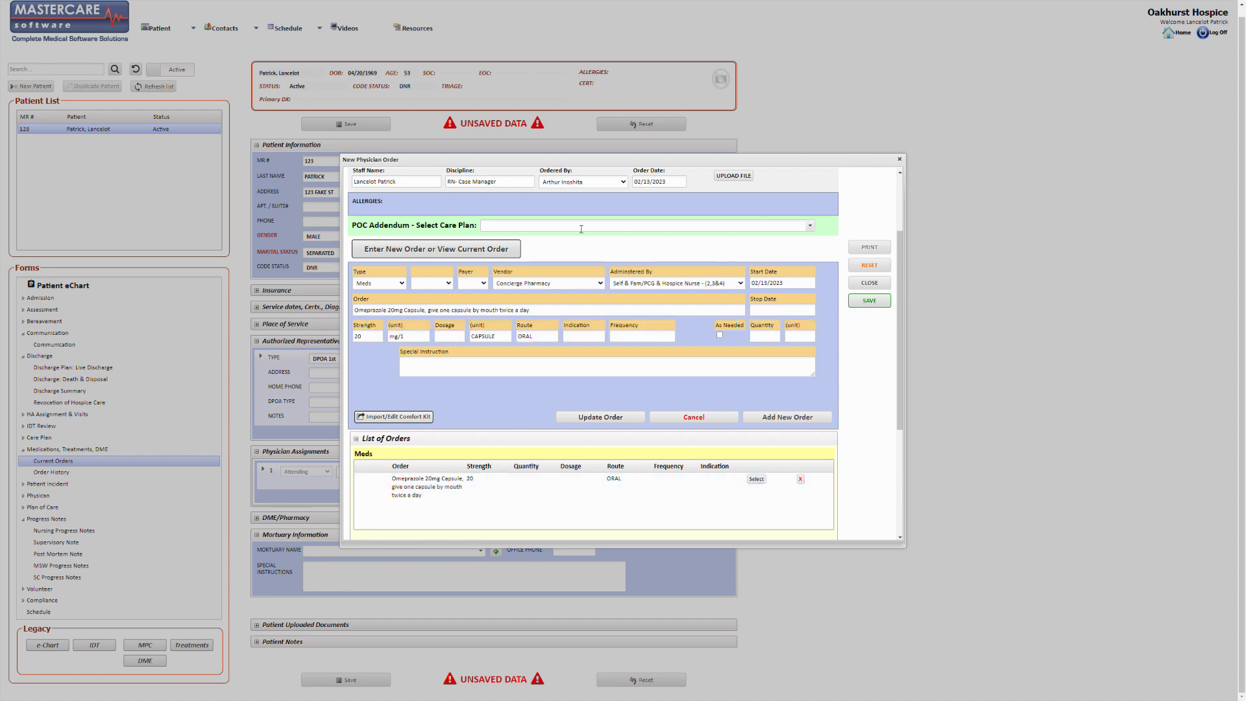
click(795, 288)
click(791, 353)
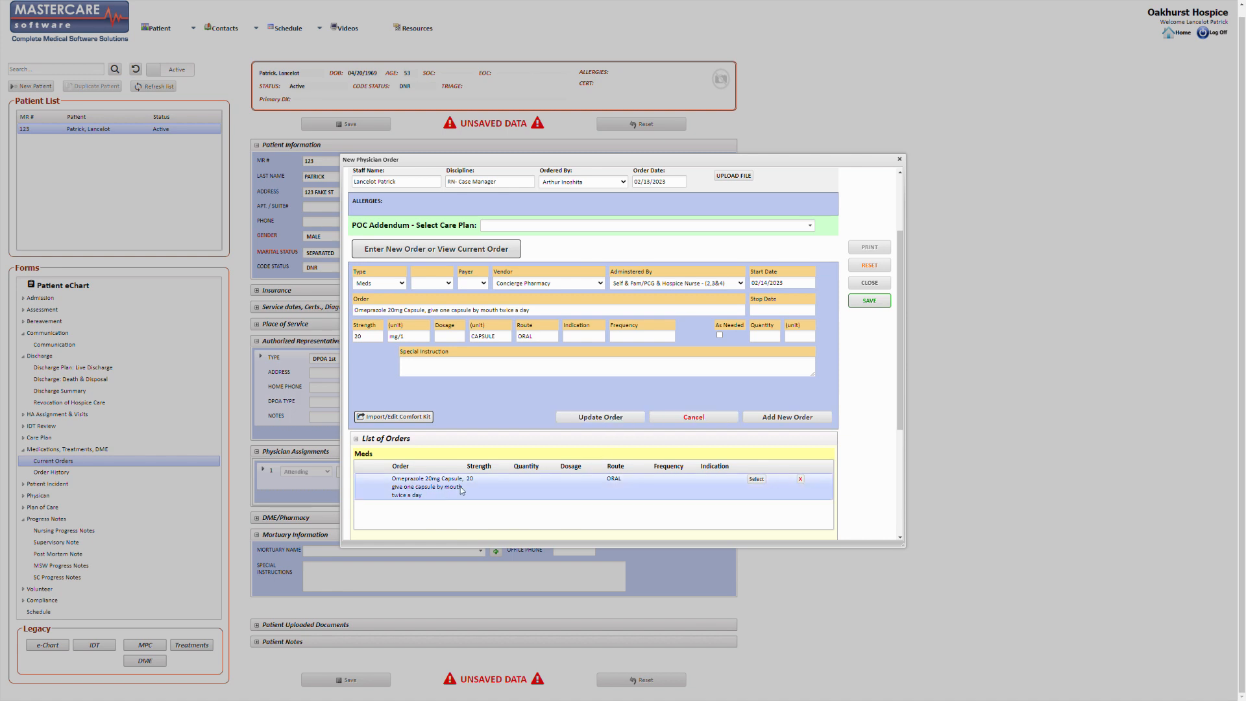
click(603, 419)
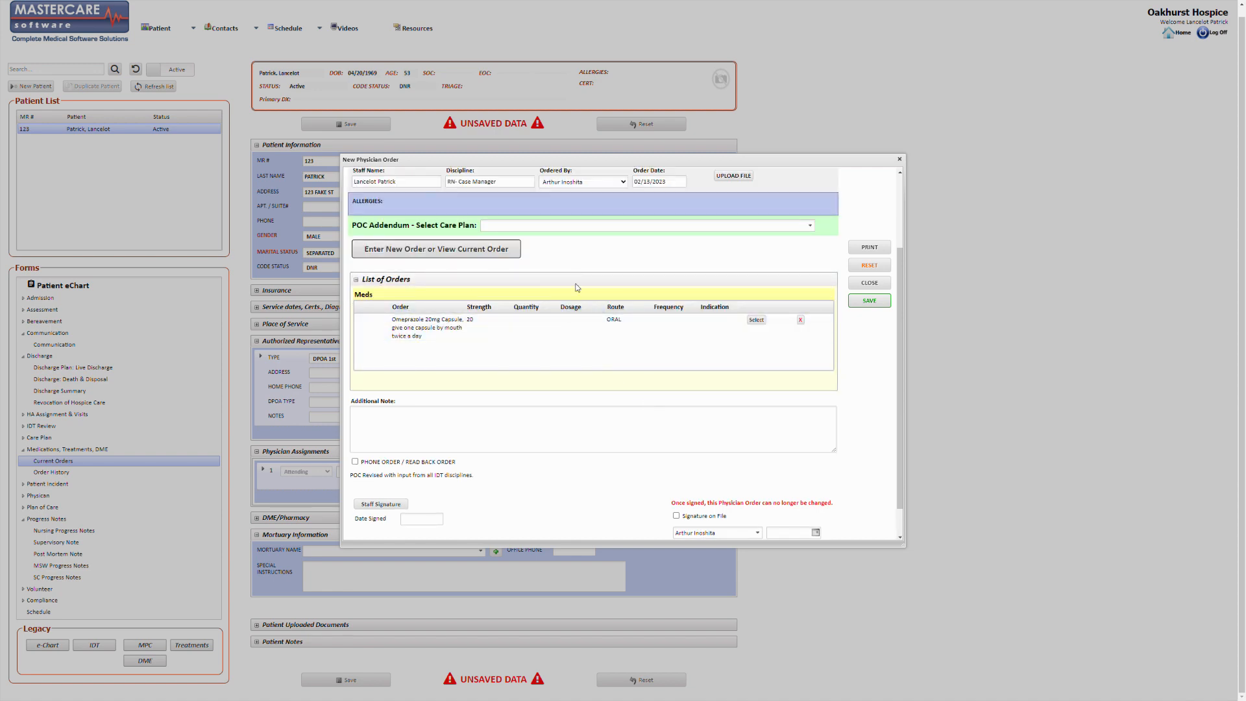
Start another order of type Diet with vendor Concierge Pharmacy and start date 02/13/2023.
click(471, 246)
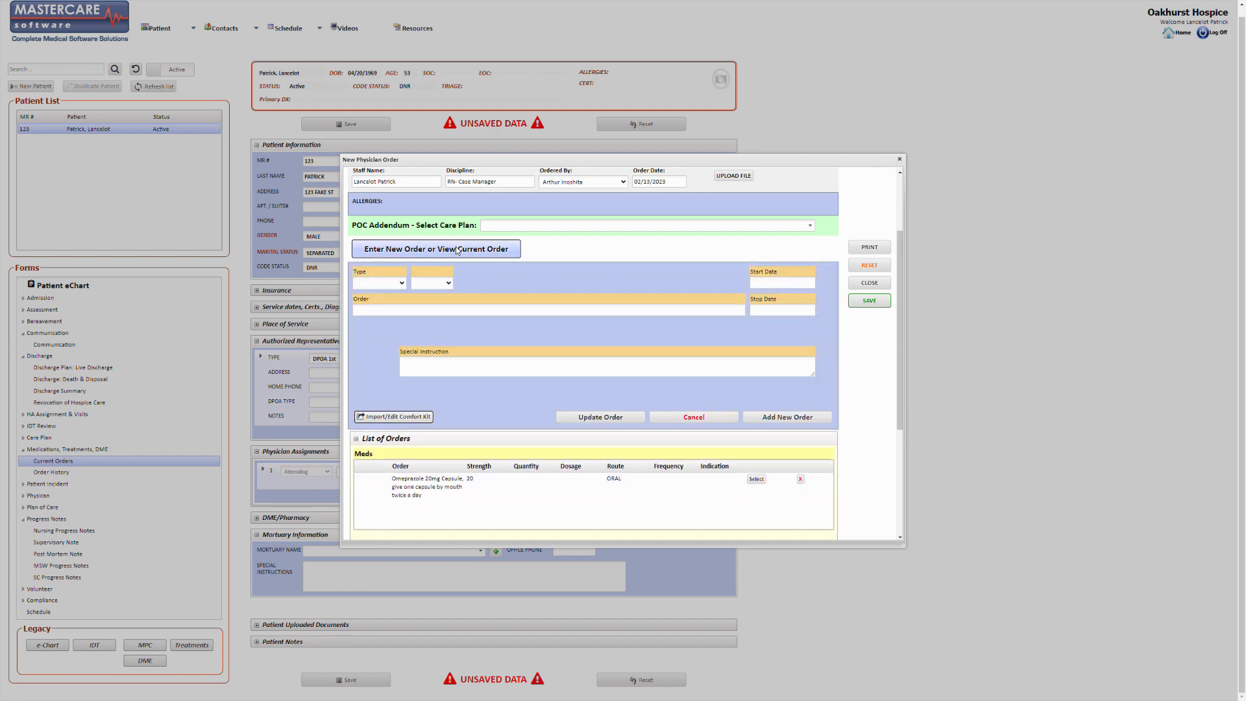
click(379, 343)
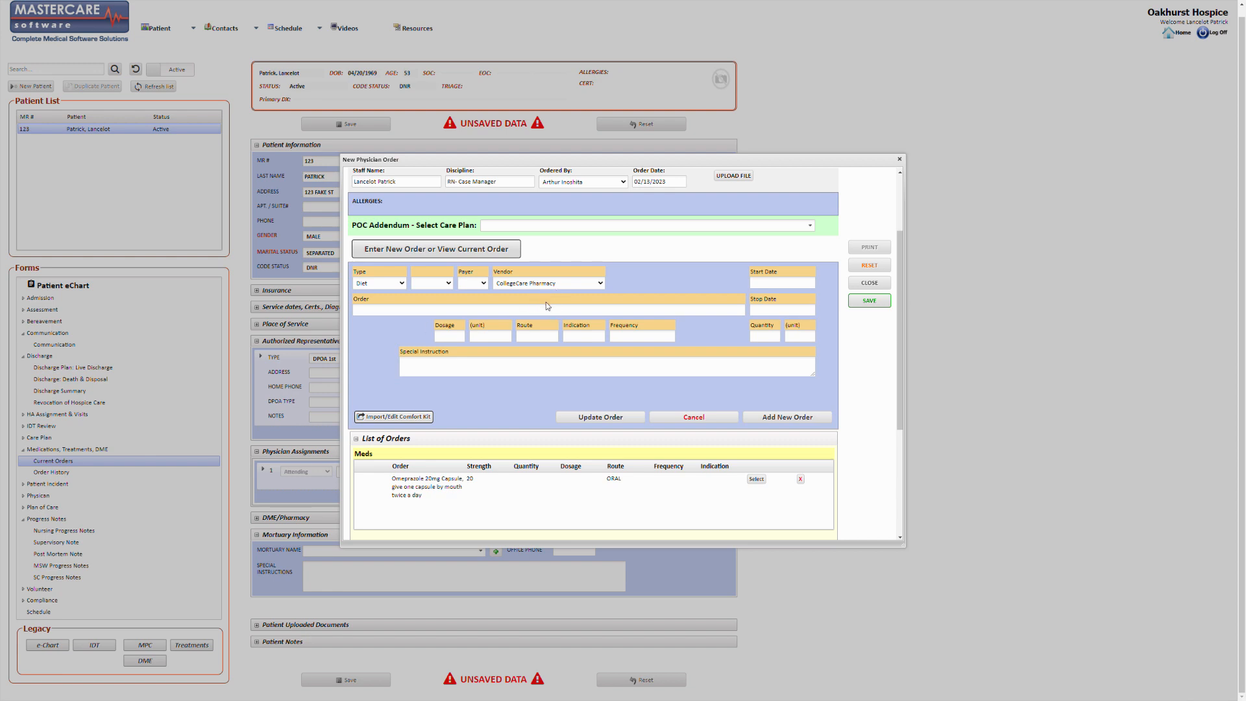
click(546, 301)
click(803, 283)
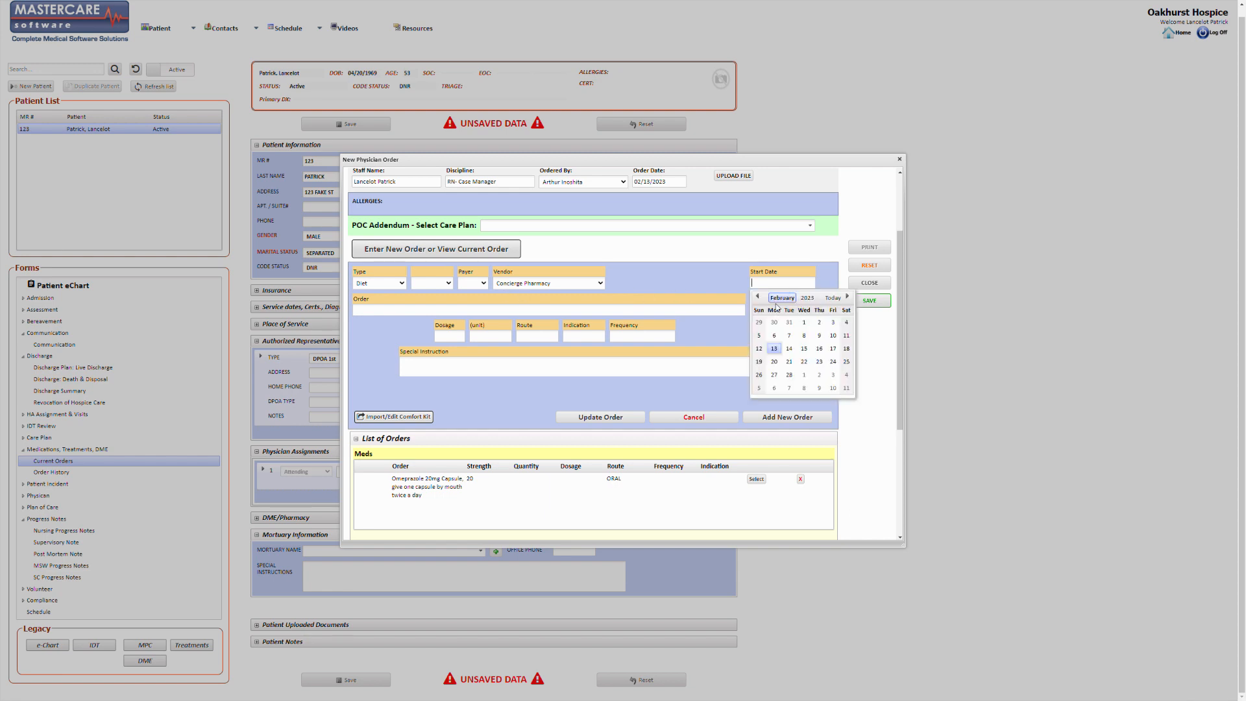
click(779, 357)
click(487, 314)
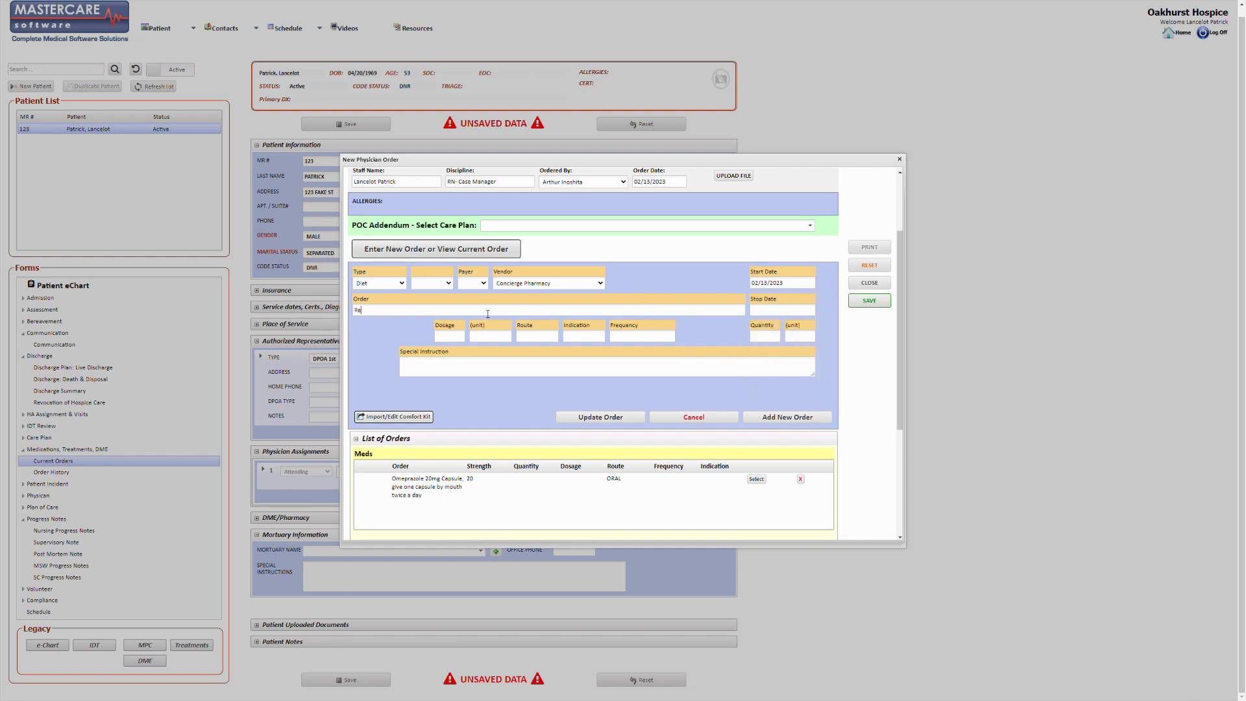
text(Regular)
key(ctrl+a)
key(BackSpace)
text(Aspriation Preca)
key(ctrl+a)
key(BackSpace)
Switch the new order's type to Meds and choose the film-coated ZOFRAN oral tablet with dosage 4 mg/1.
click(400, 286)
click(377, 331)
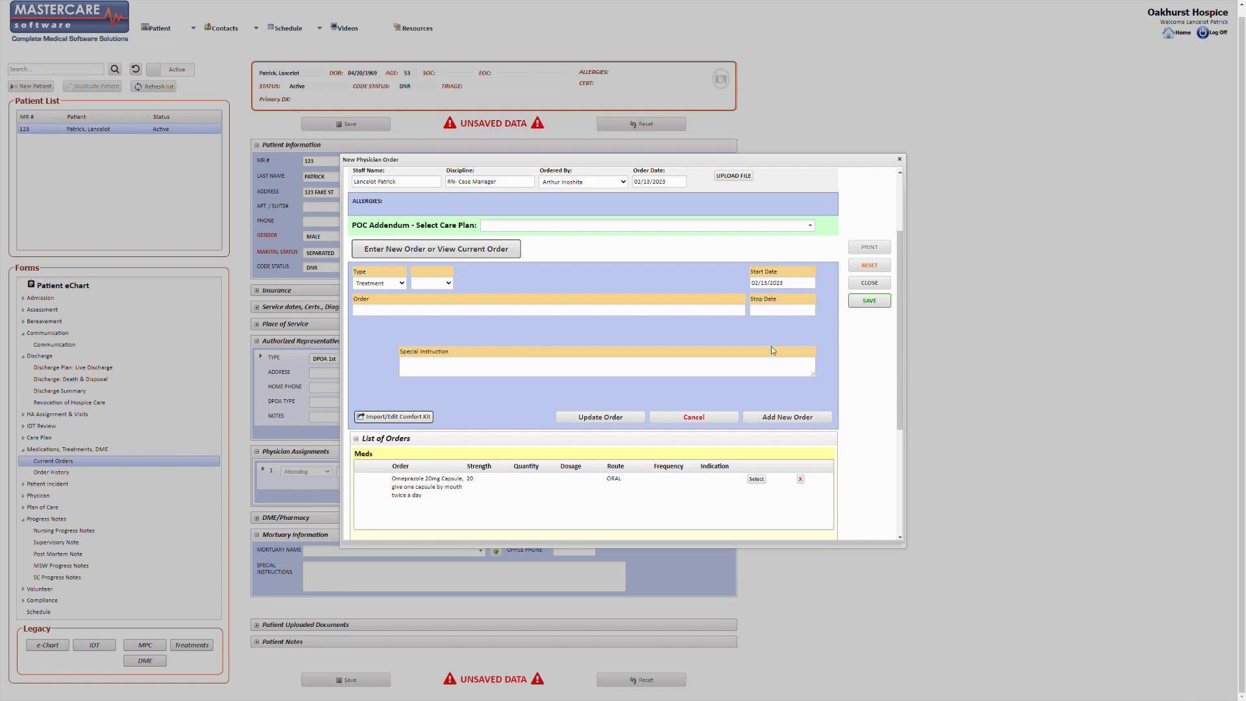
click(369, 299)
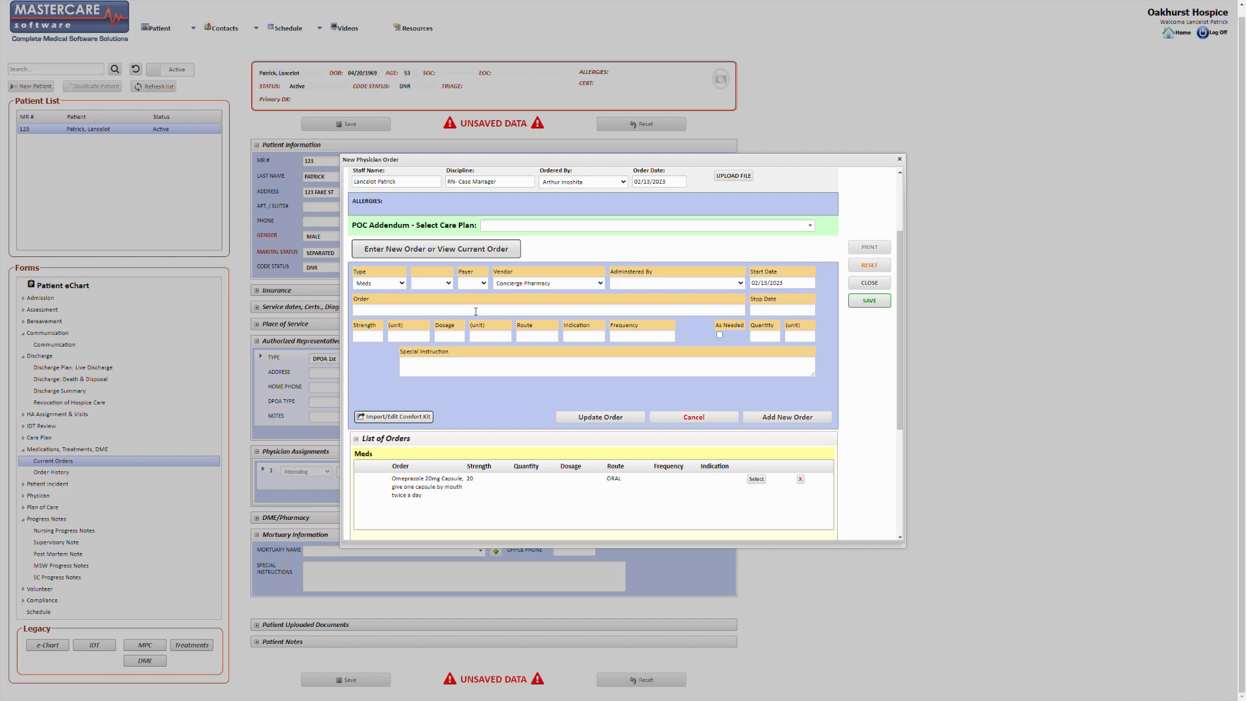
click(613, 308)
text(zofran)
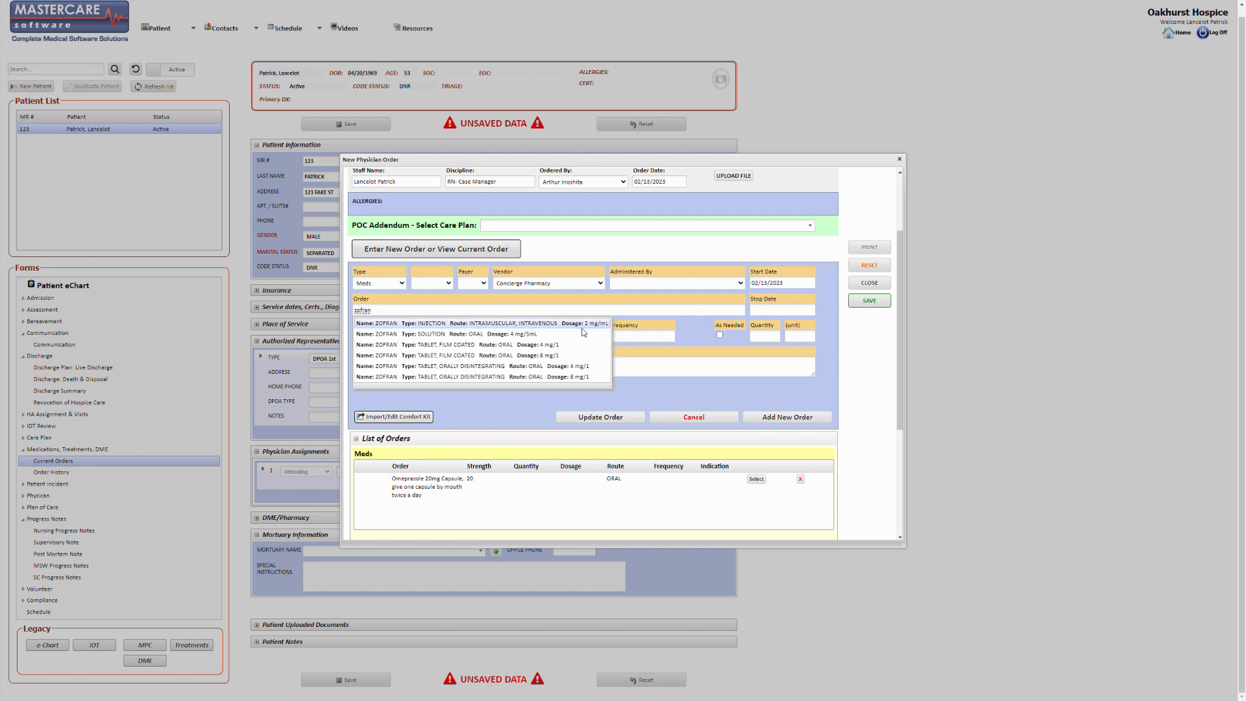
click(495, 344)
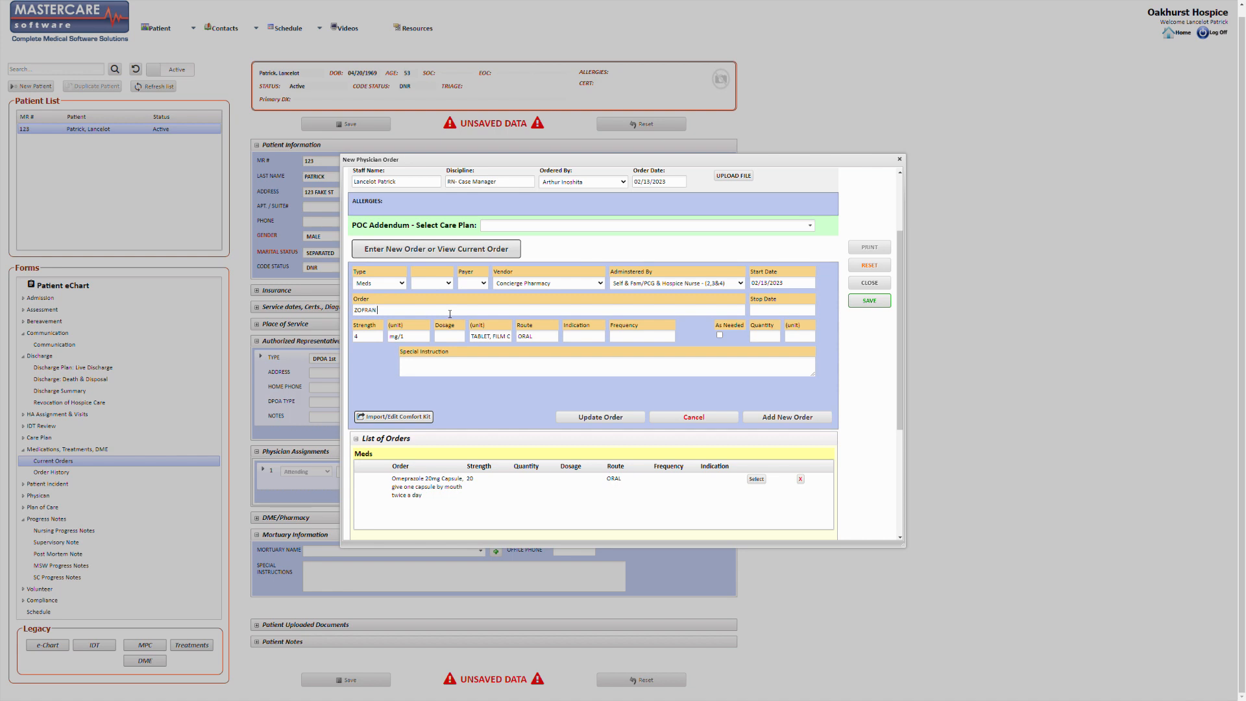
Complete the order text to read "ZOFRAN 4mg ODT, take one PO/SL q8h prn nausea".
text(4mt)
text( ODRT)
text(, take one )
text(SL)
key(BackSpace)
key(BackSpace)
text(PO)
text(/SL q8h prn nause)
key(BackSpace)
text(sea)
Clear the Zofran order's strength, strength unit, dosage unit and route.
triple_click(400, 336)
key(BackSpace)
triple_click(486, 337)
key(BackSpace)
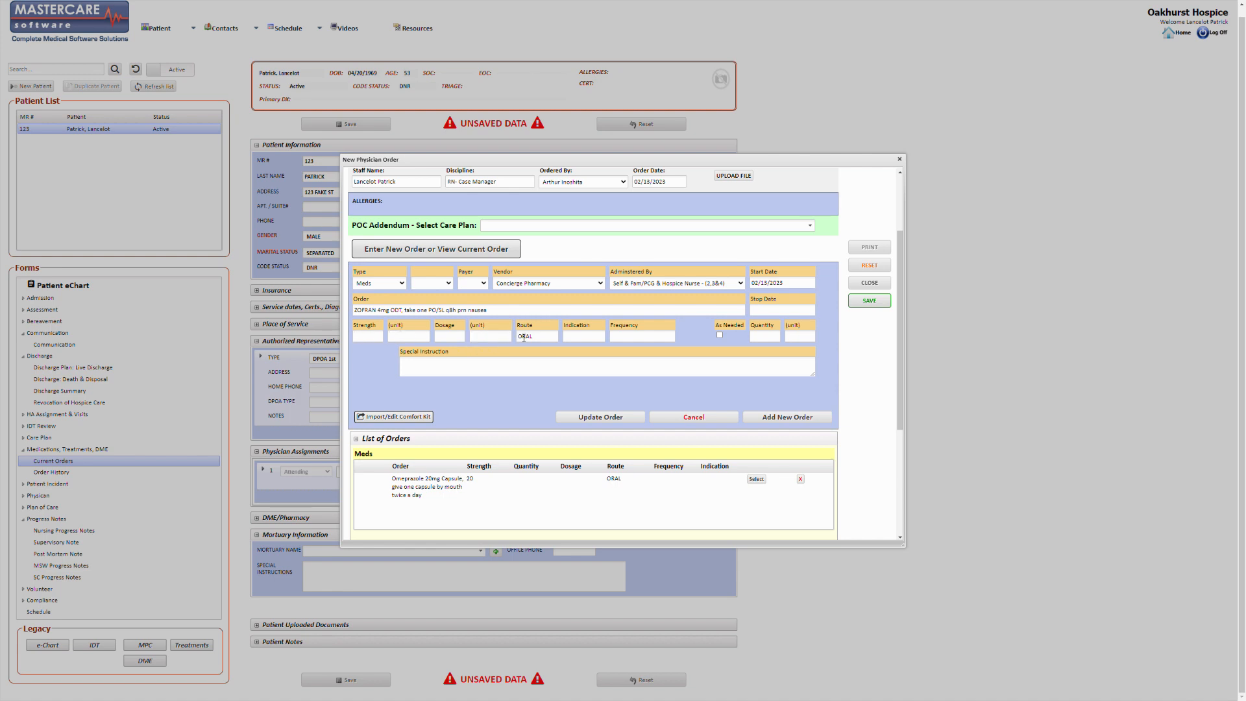
triple_click(523, 337)
key(BackSpace)
Mark the Zofran order as needed and add it to the list of orders.
triple_click(362, 311)
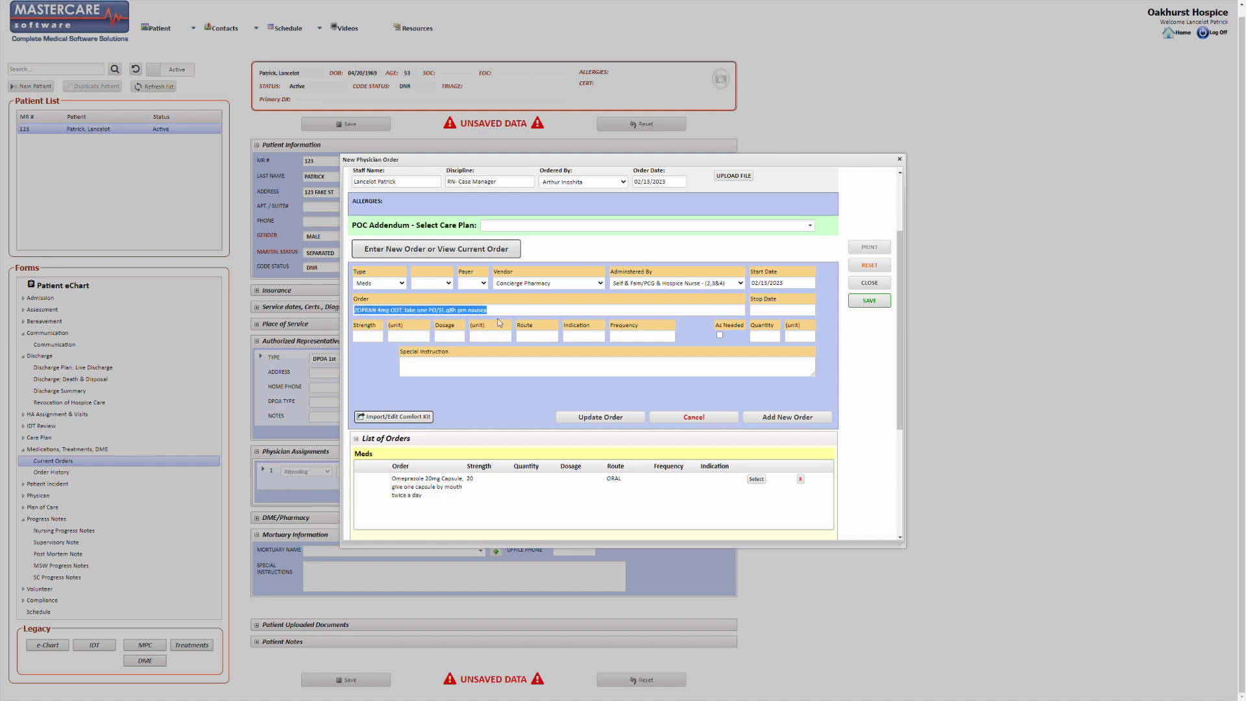
click(509, 313)
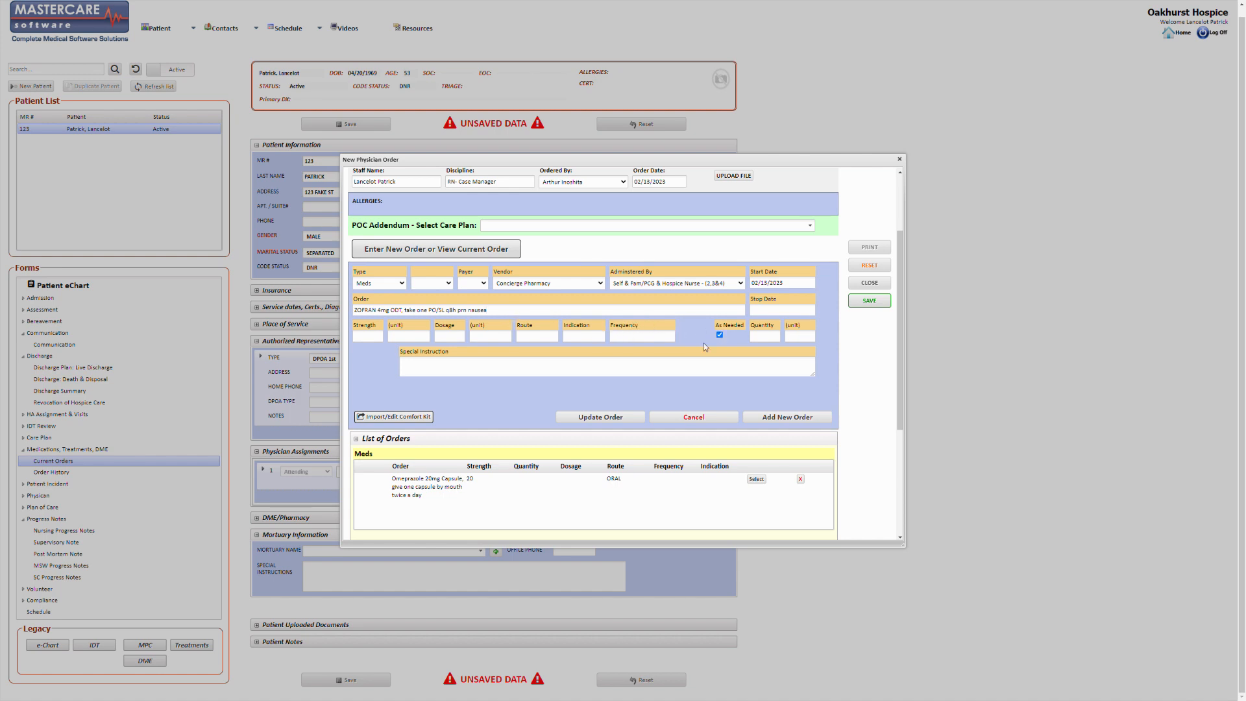
double_click(481, 312)
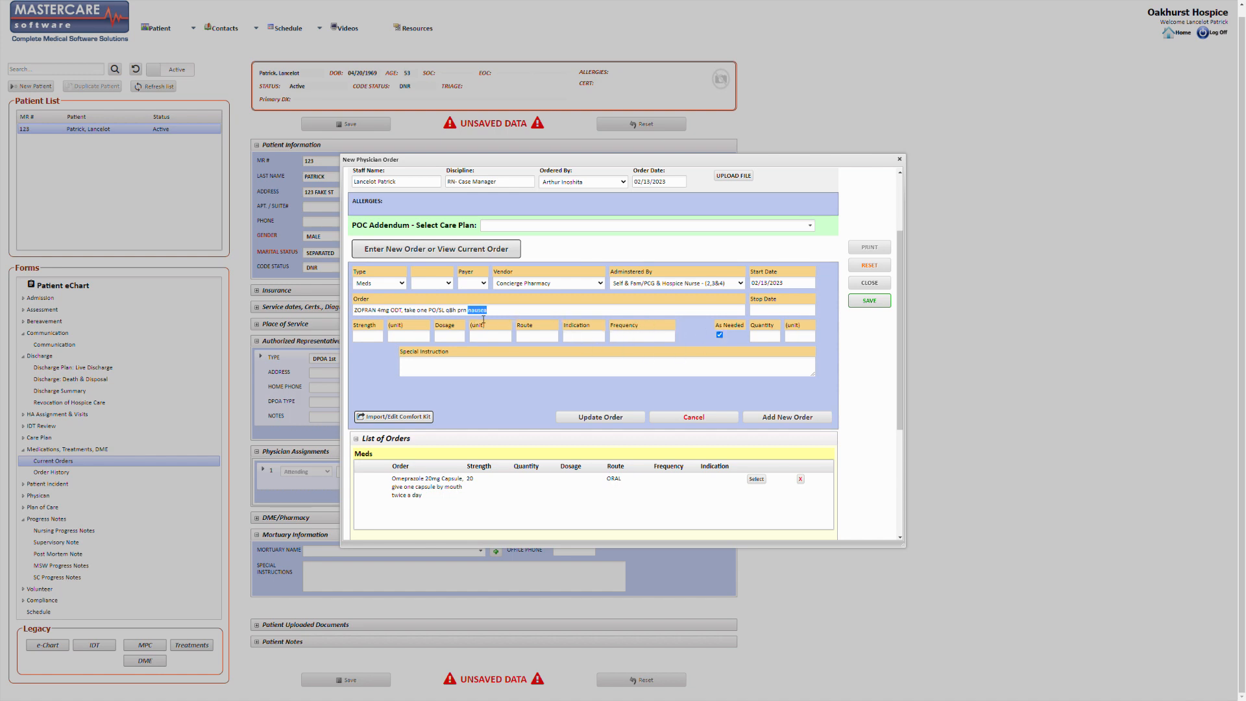
click(416, 367)
click(806, 419)
scroll(632, 362, down, 2)
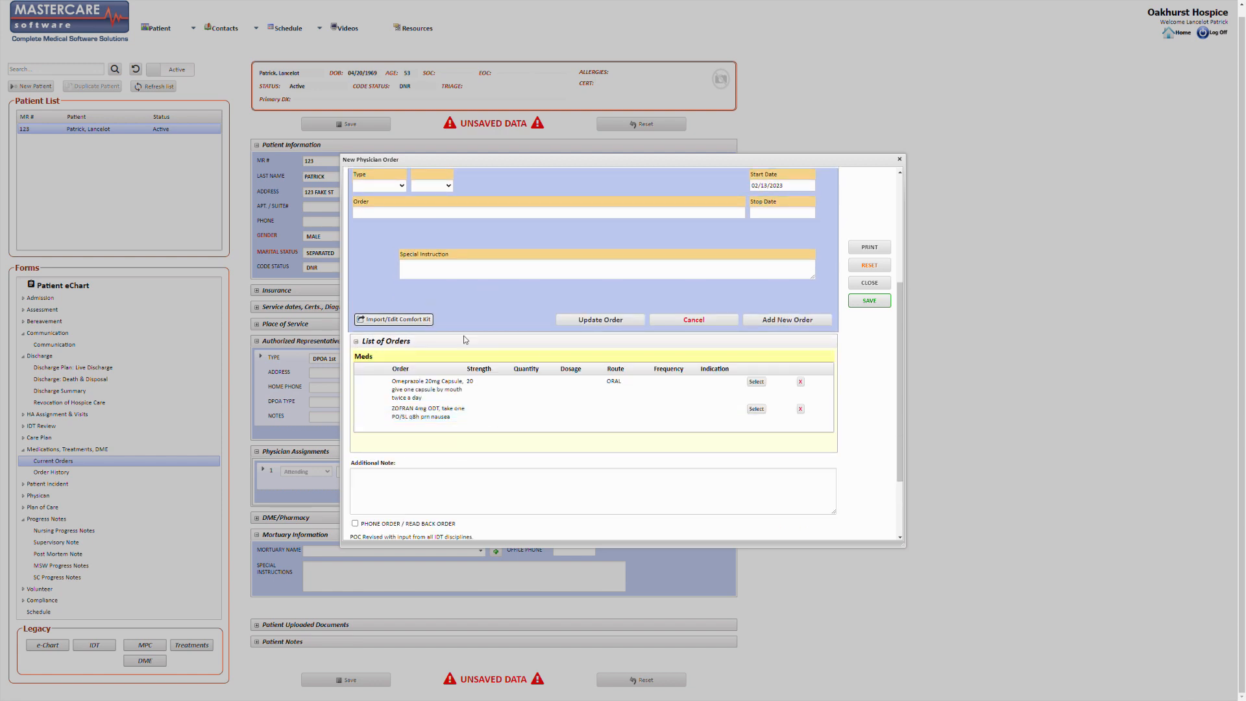
scroll(571, 324, up, 2)
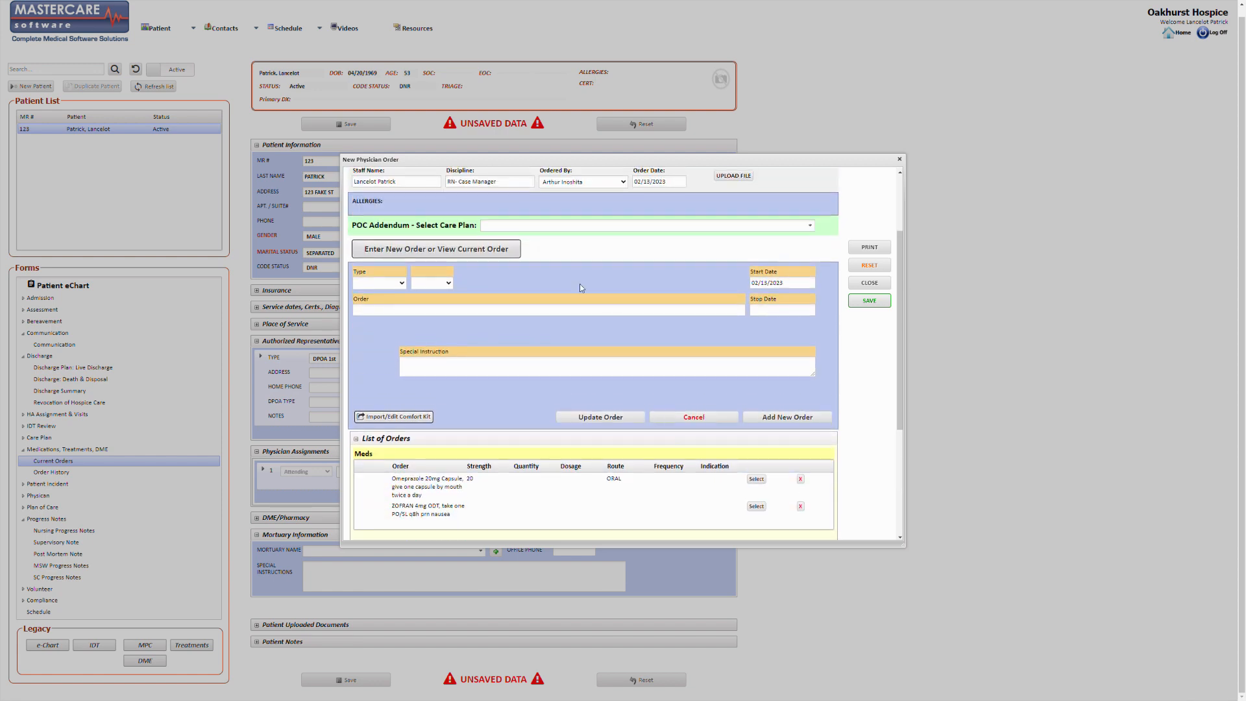
Mark the physician order as a phone order / read back order and save it.
scroll(551, 432, down, 4)
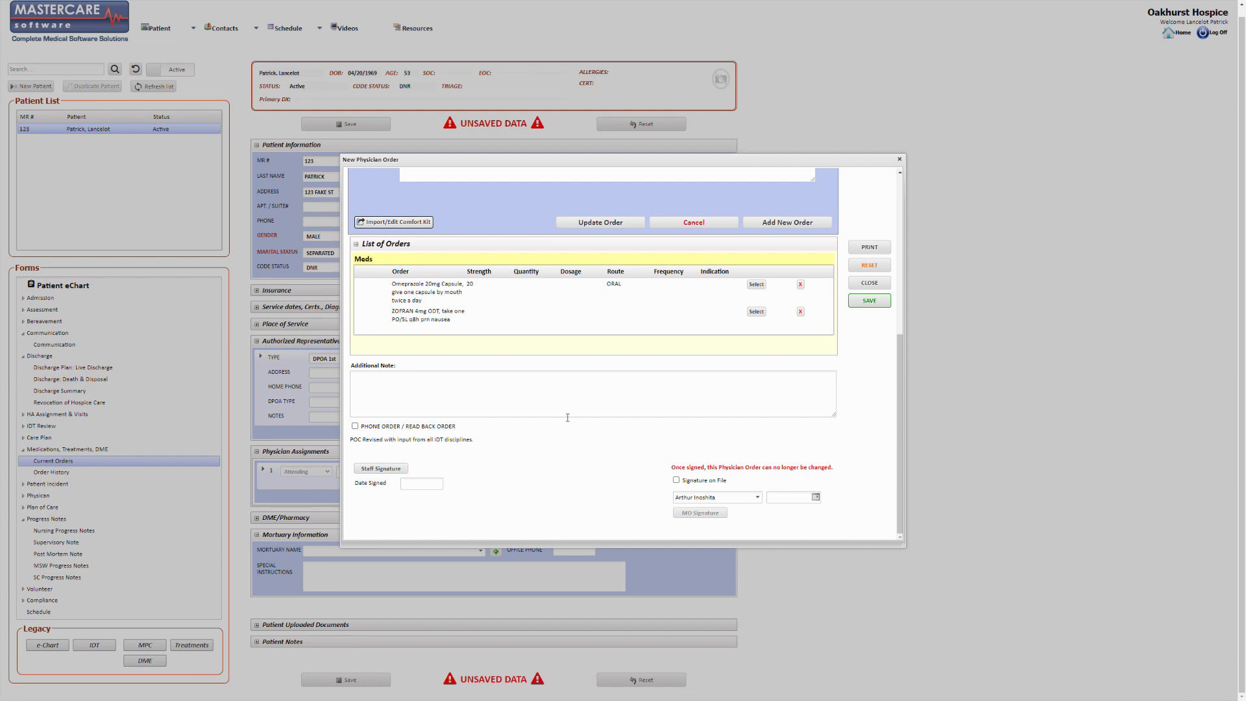
scroll(567, 417, up, 5)
scroll(664, 407, down, 5)
click(870, 301)
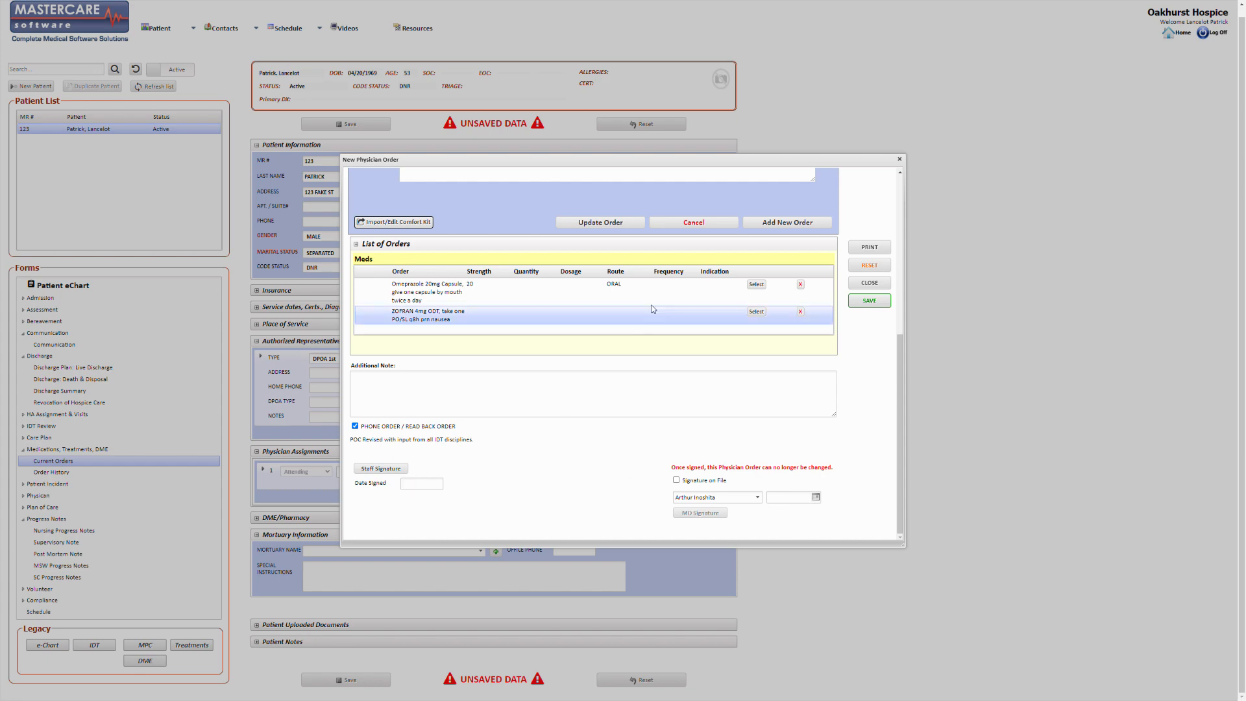
Look through the physician order form, from its header and entry fields to the listed medications and signature section.
scroll(596, 315, up, 5)
scroll(609, 239, down, 5)
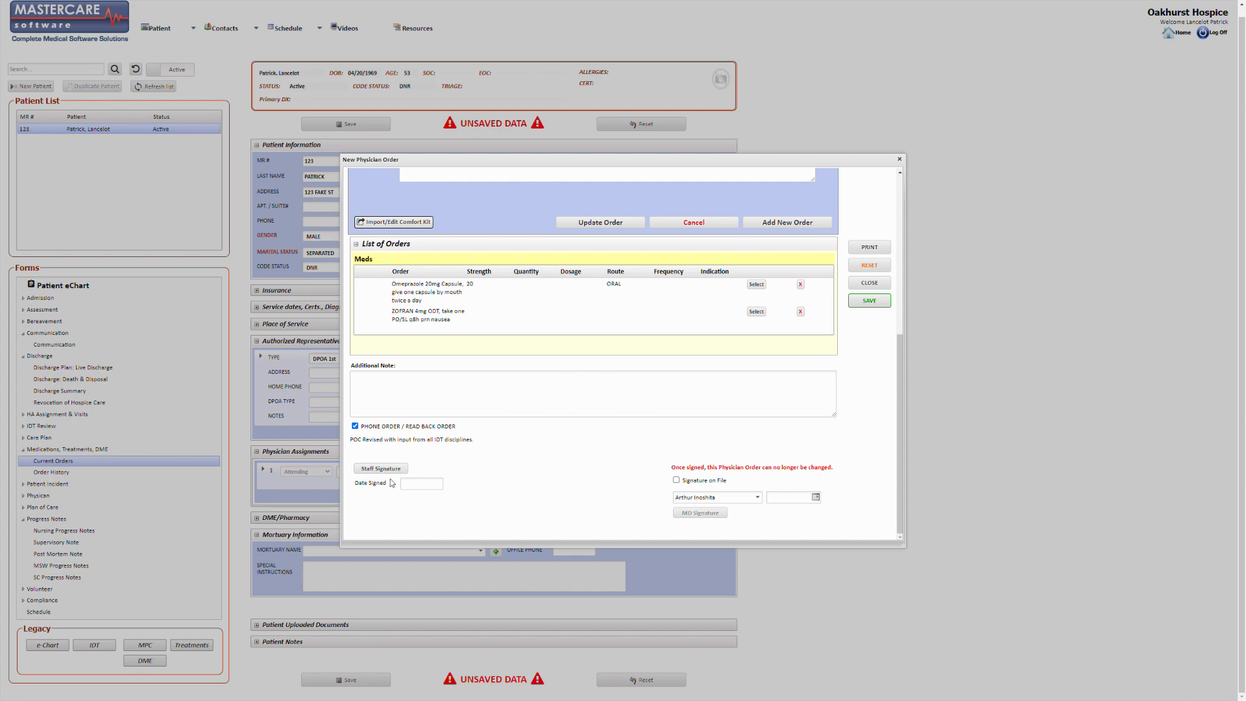
scroll(774, 453, up, 5)
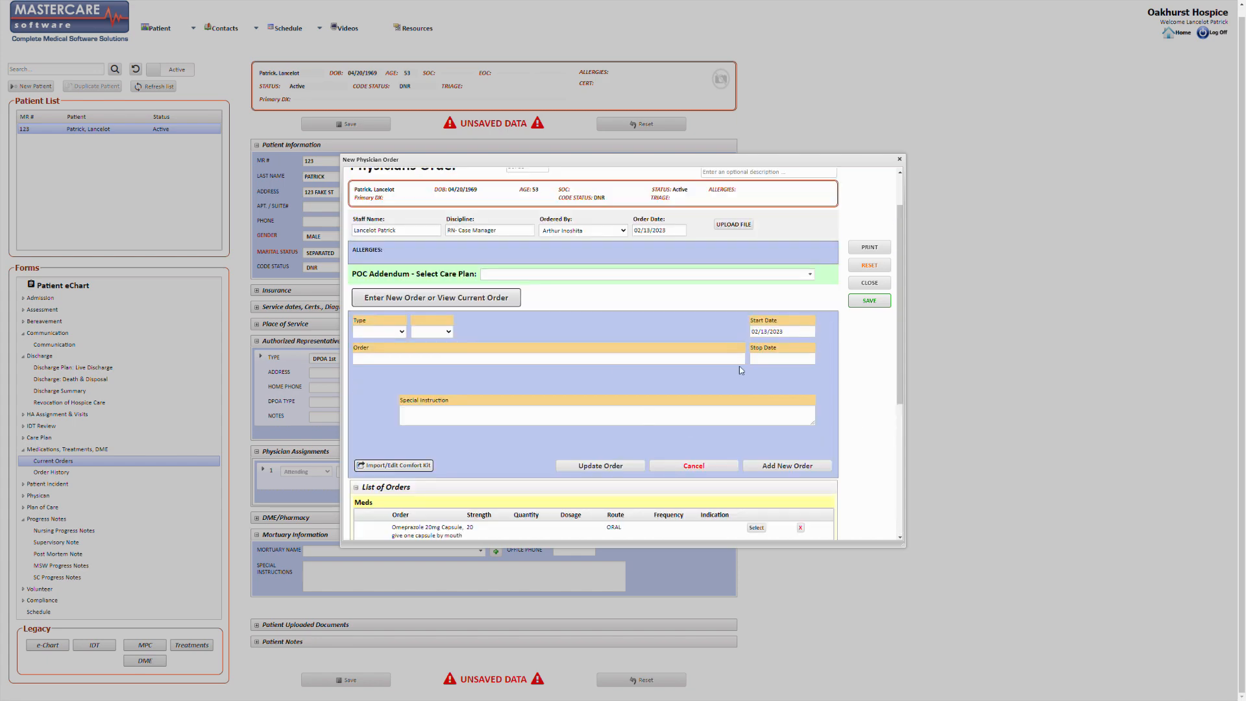
scroll(579, 367, up, 1)
scroll(578, 368, down, 5)
scroll(418, 440, up, 5)
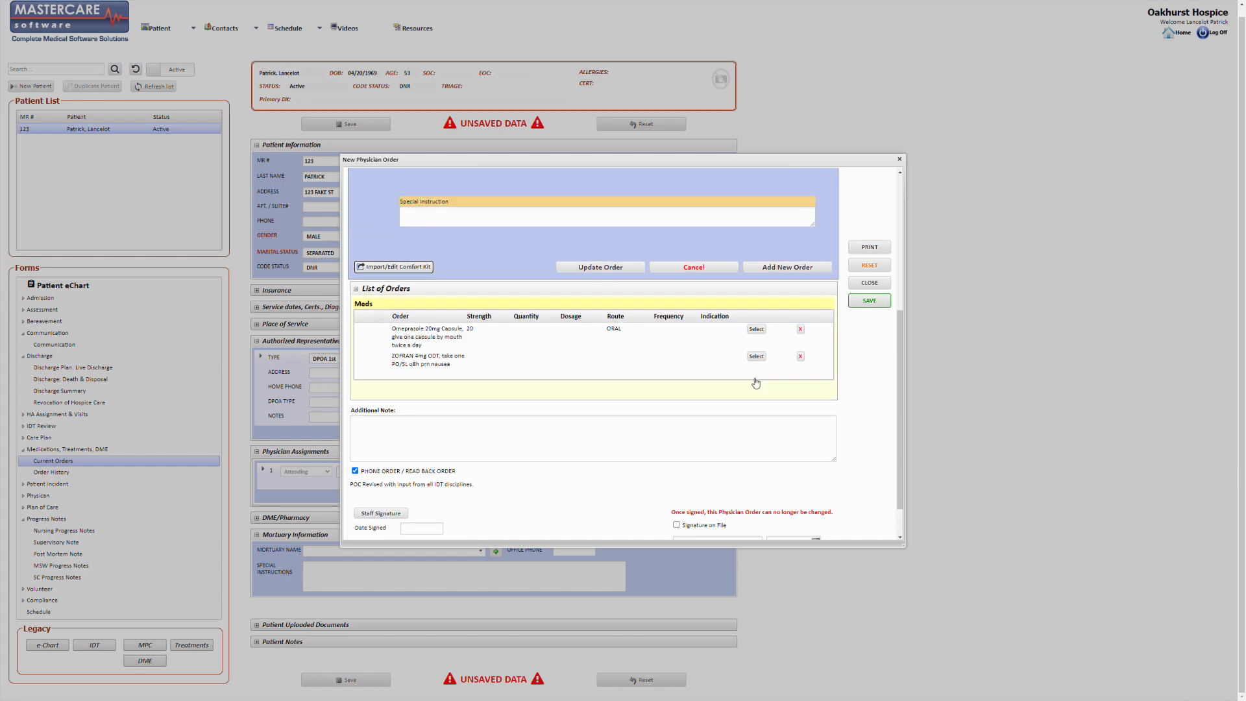
scroll(418, 439, down, 5)
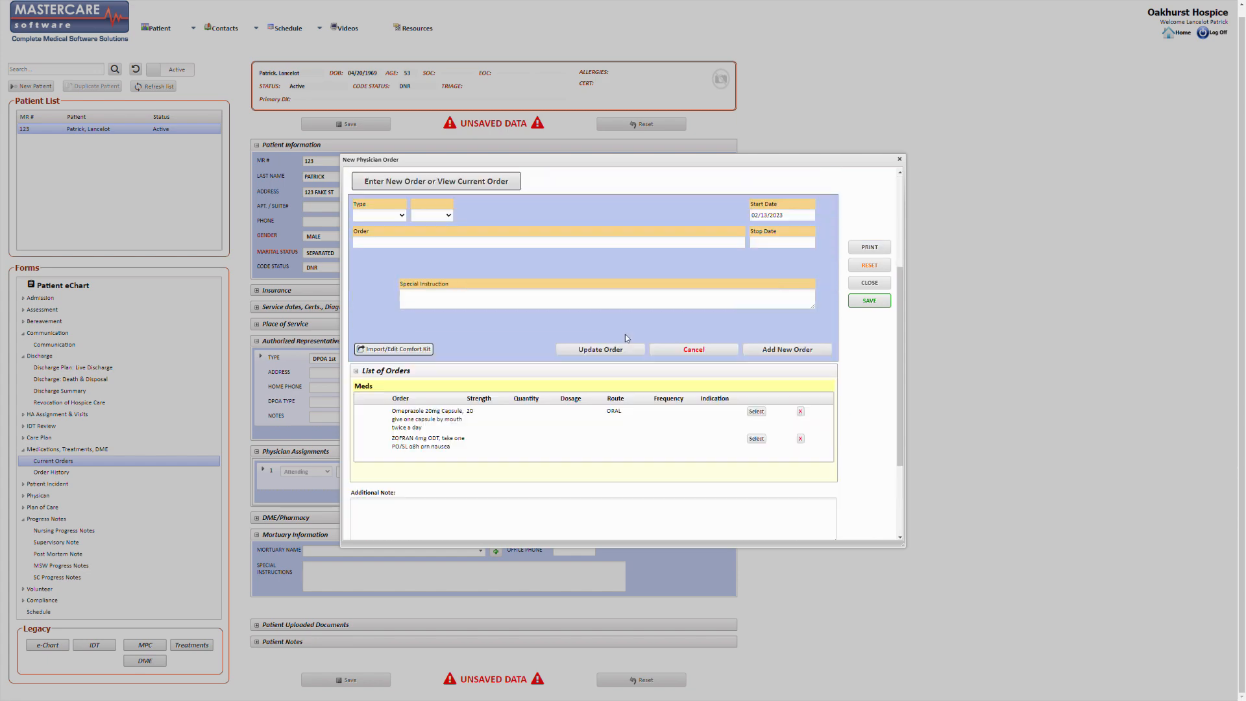
scroll(649, 451, down, 1)
scroll(822, 334, up, 4)
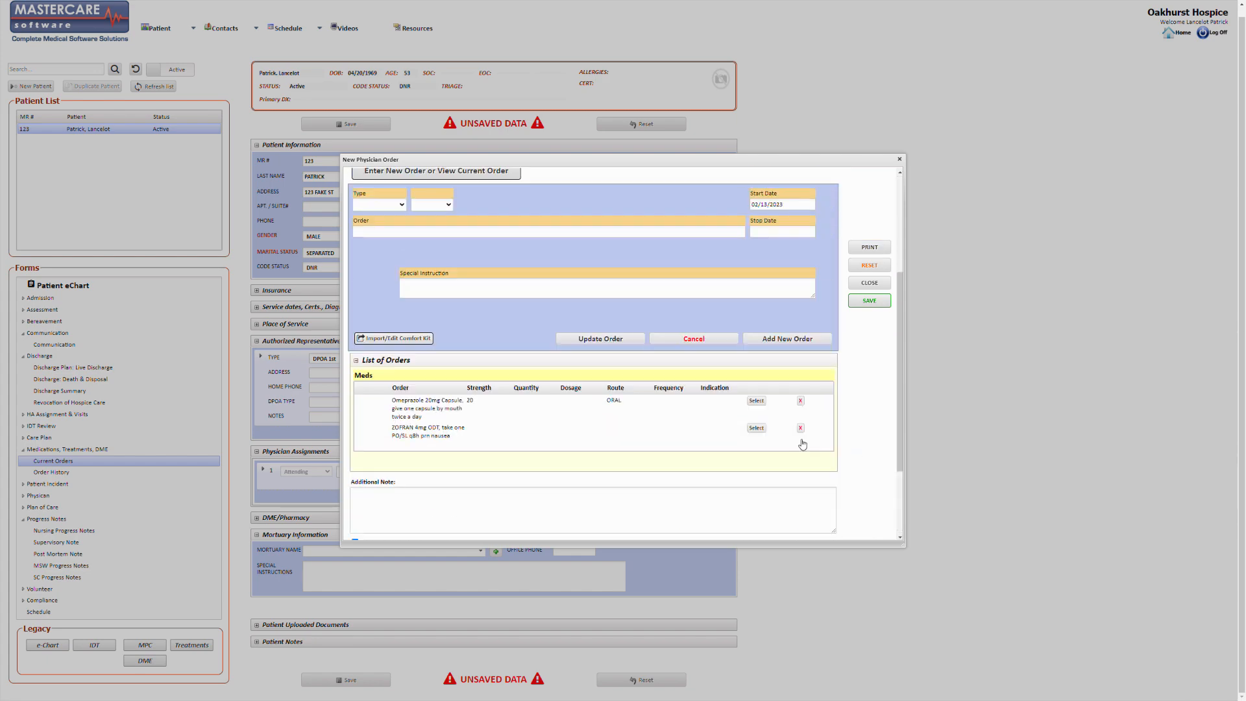
scroll(769, 454, down, 3)
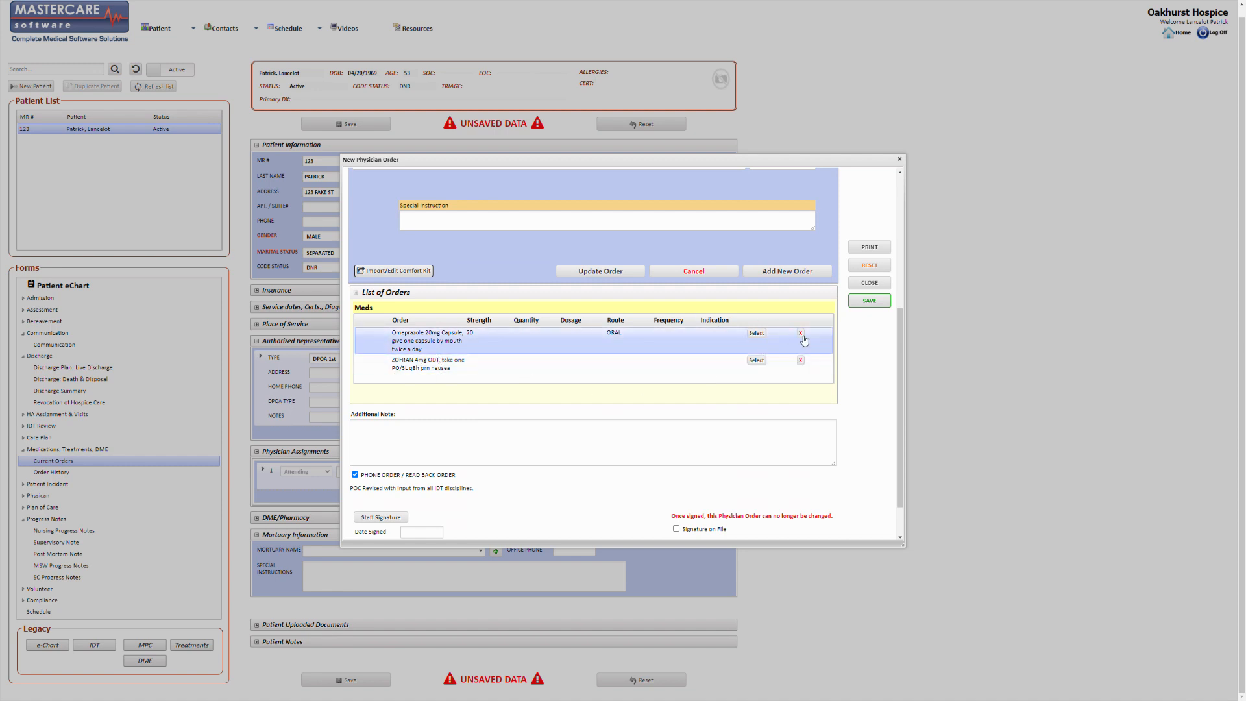
click(427, 267)
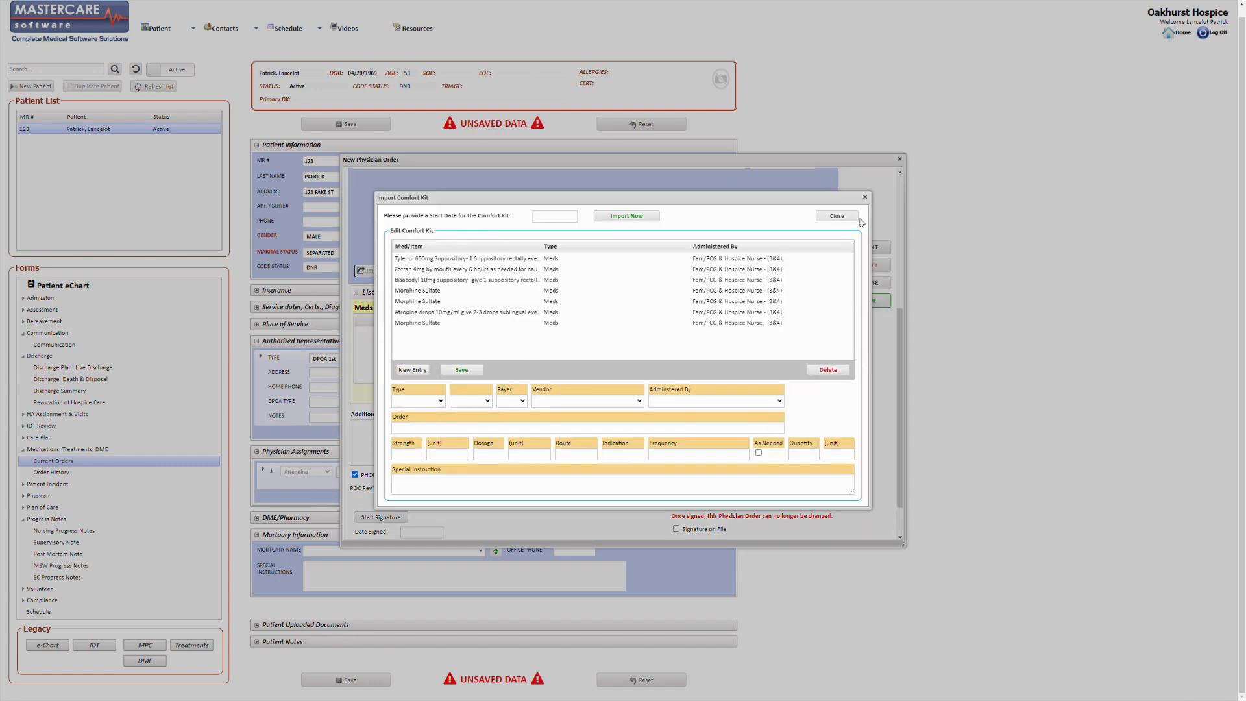
click(866, 198)
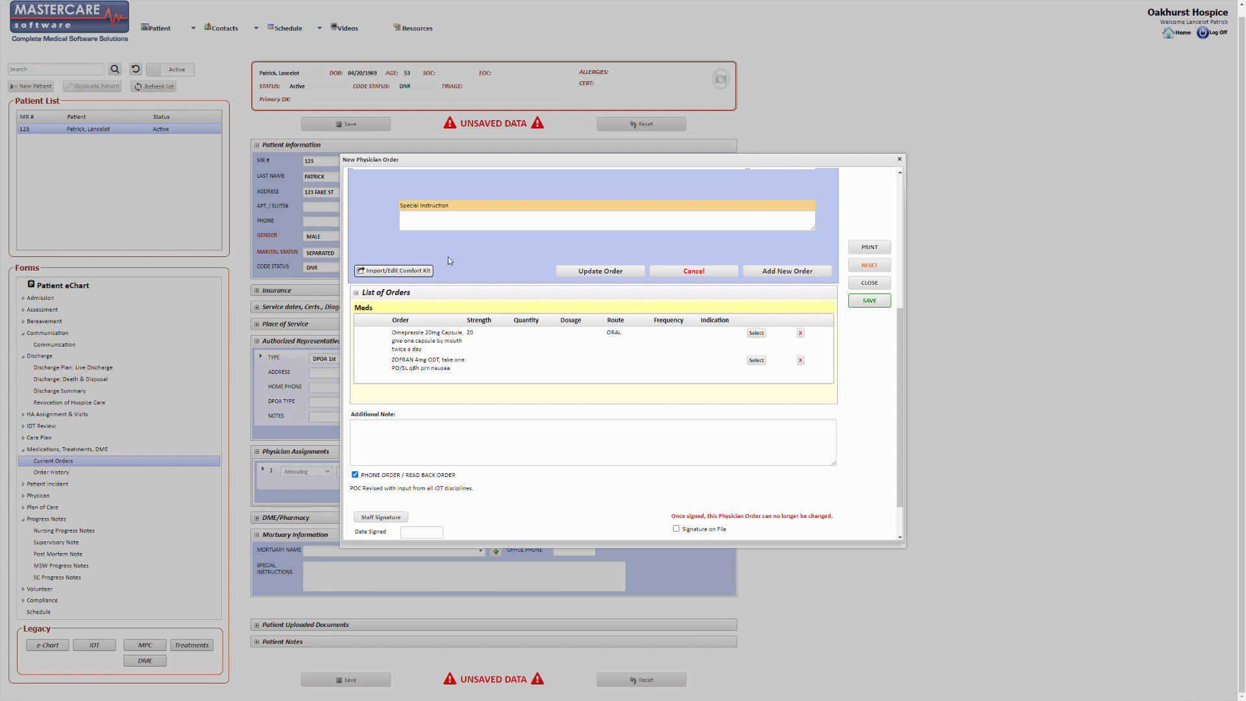
scroll(448, 256, up, 5)
scroll(416, 389, down, 1)
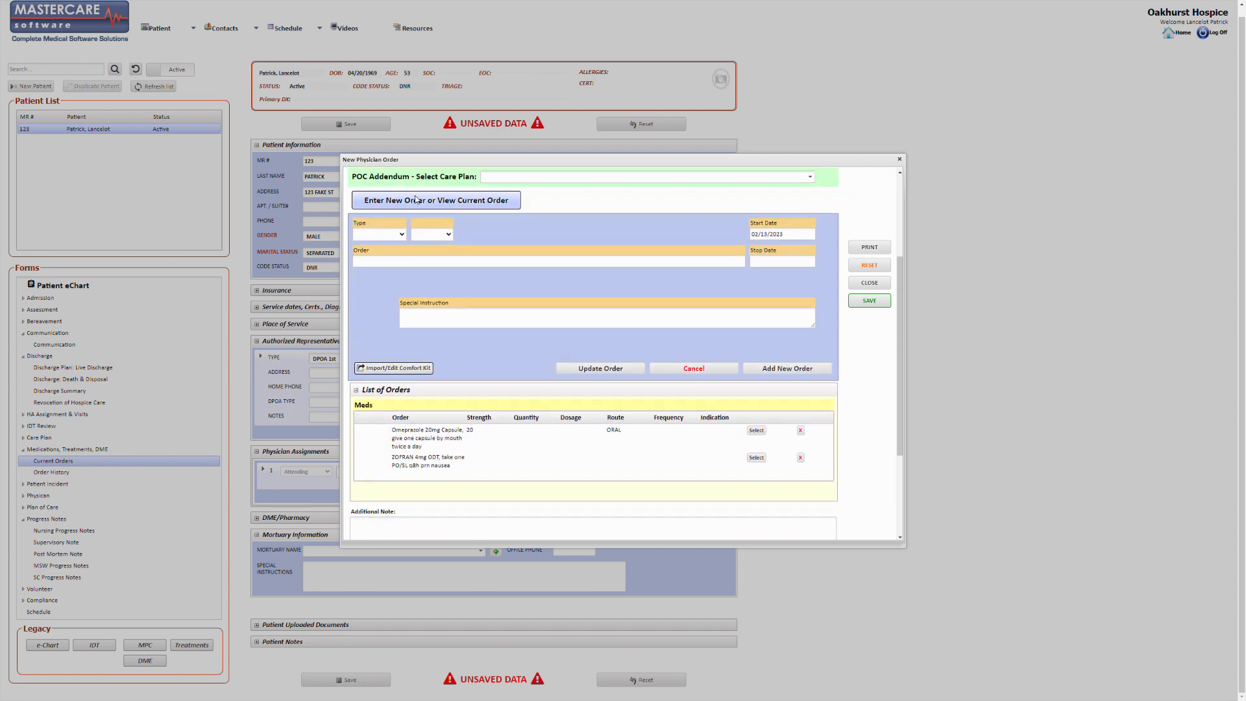
click(369, 218)
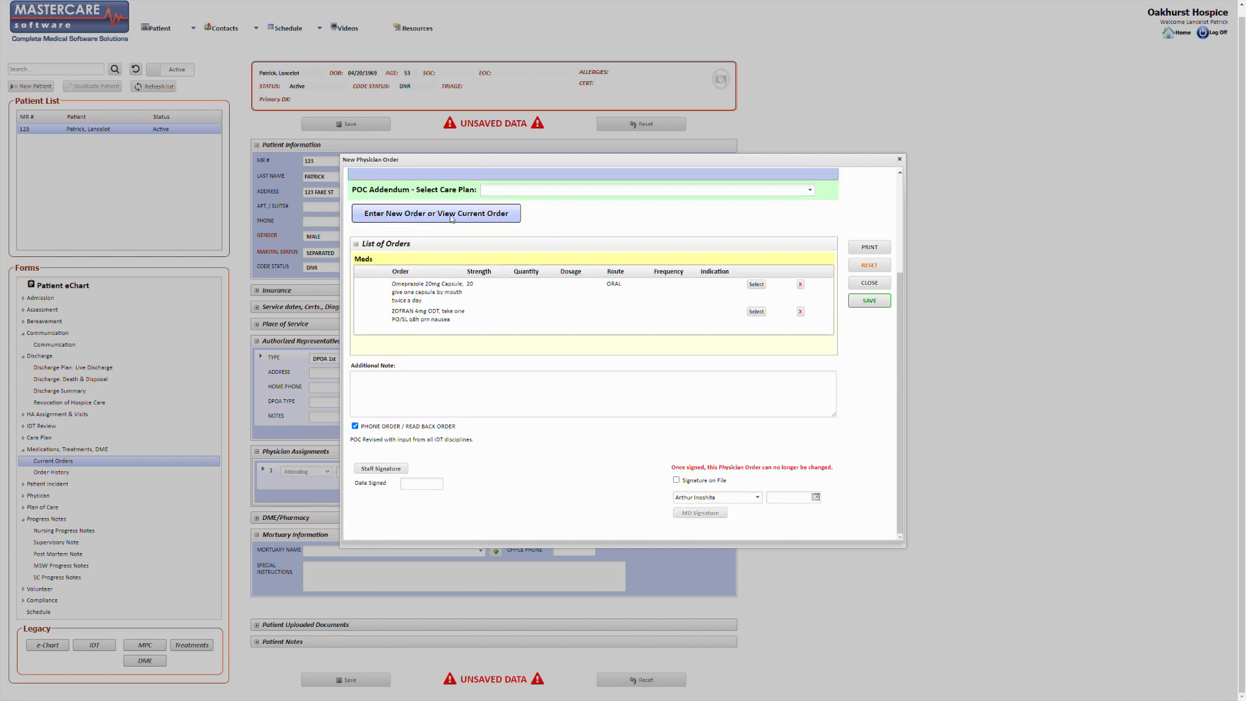
click(489, 218)
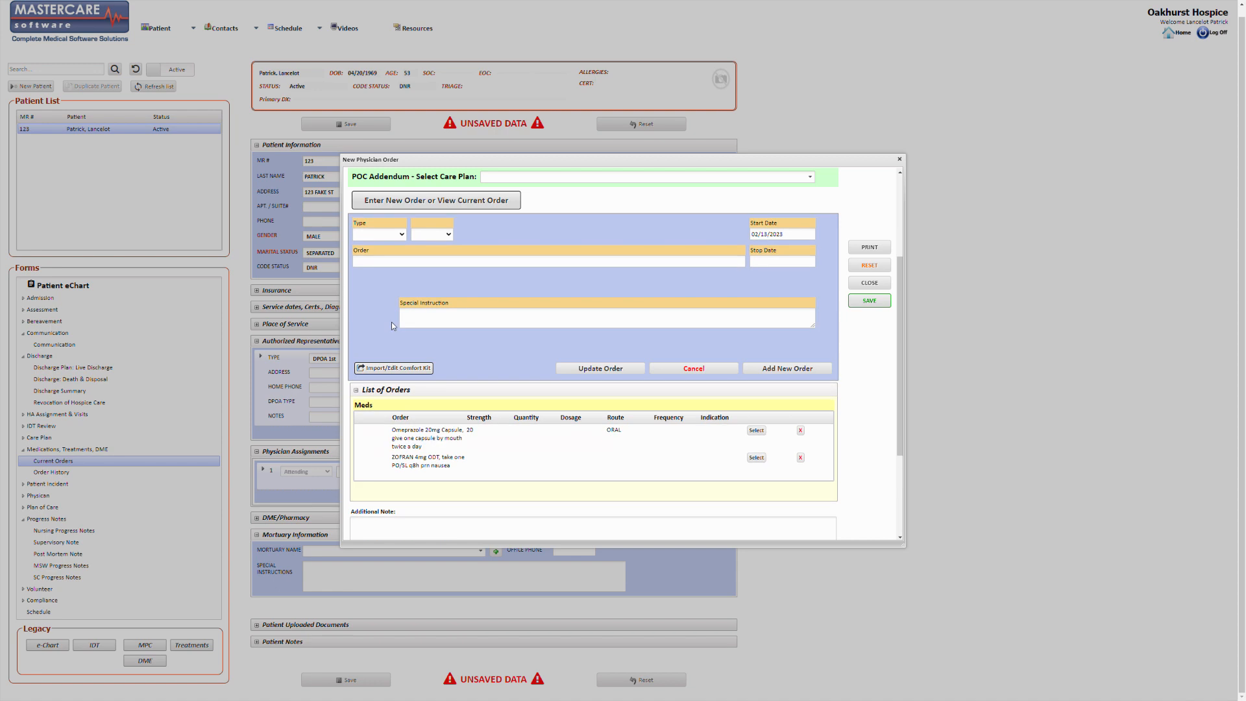
Open the comfort kit import and set its start date to 02/13/2023.
click(394, 369)
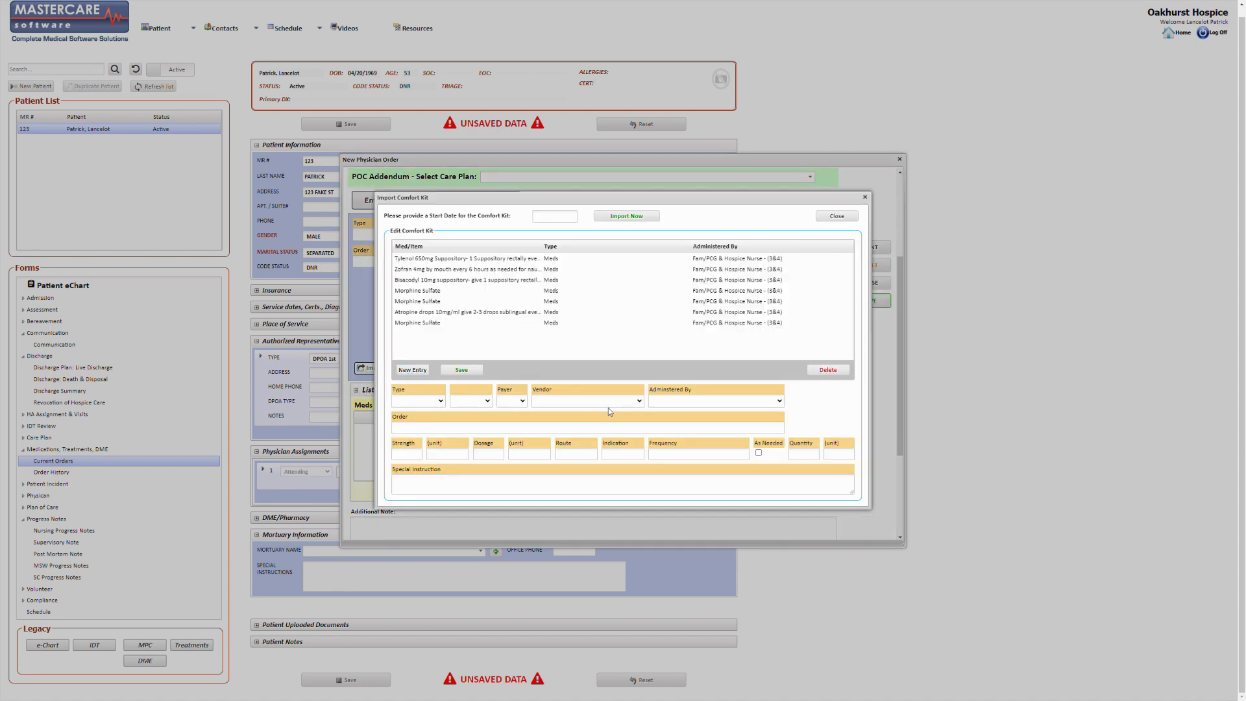
click(562, 219)
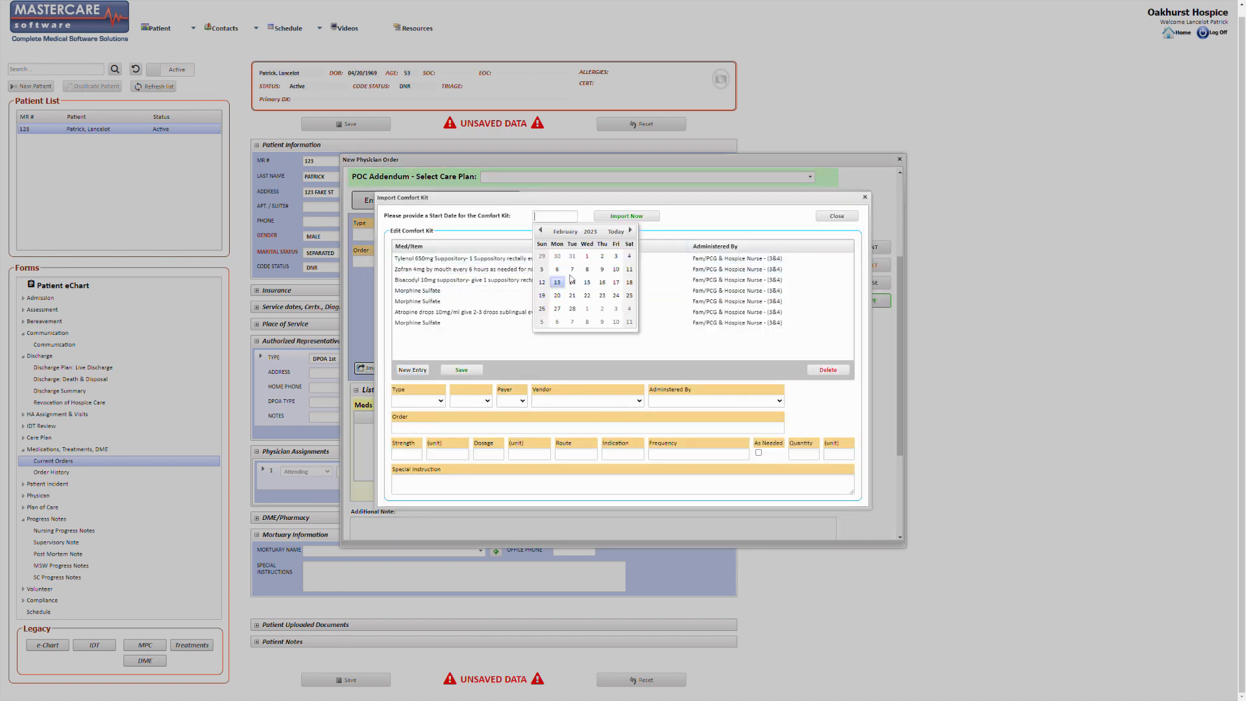
click(558, 281)
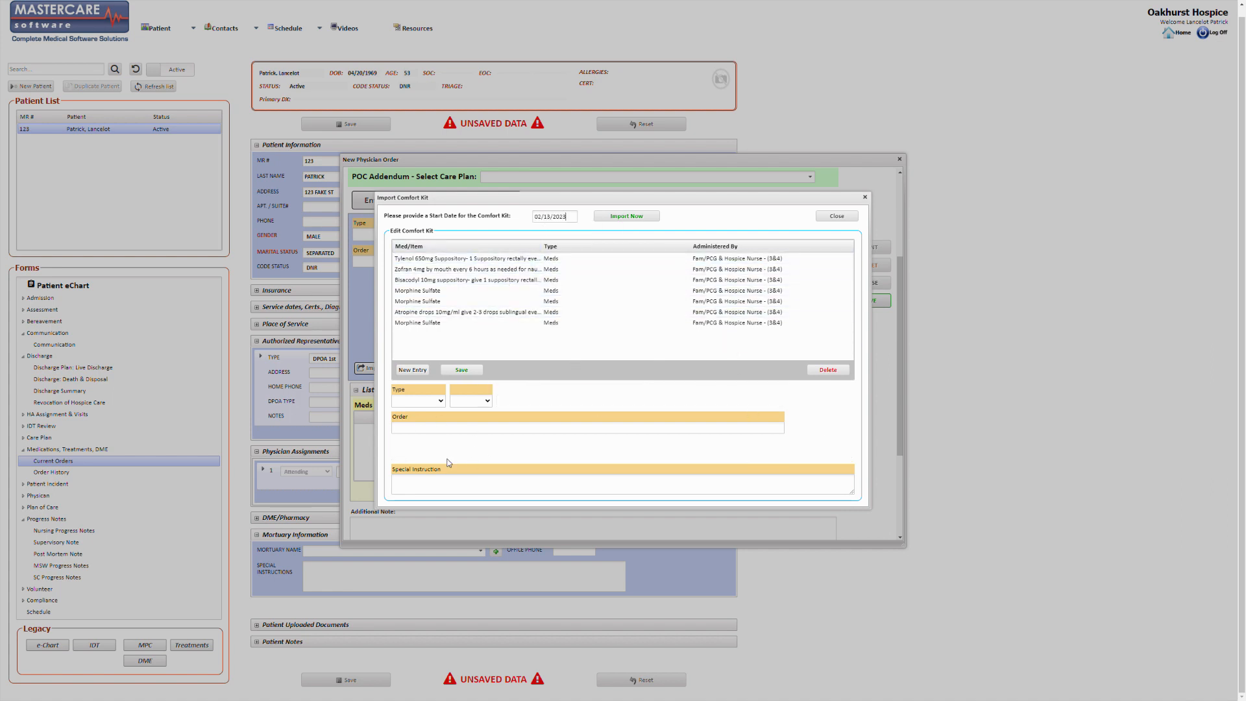
Examine the order details of the comfort kit's Tylenol, Morphine Sulfate, Atropine and Bisacodyl entries.
click(445, 259)
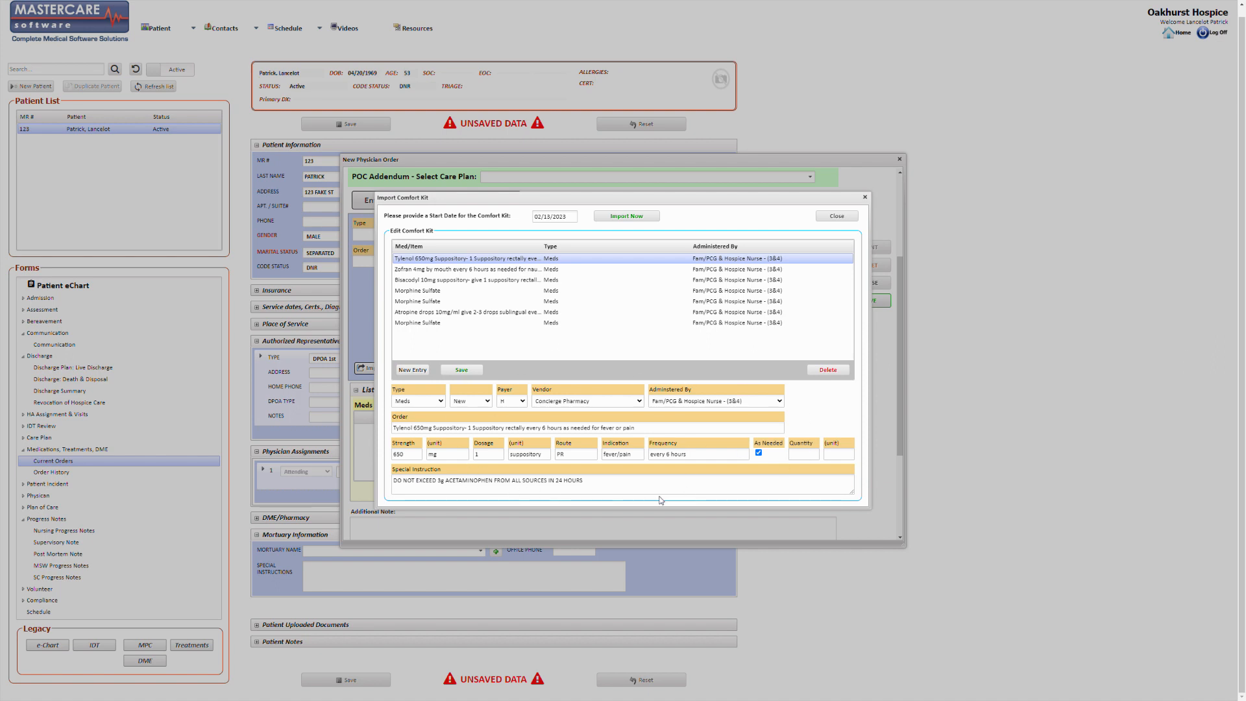
click(490, 292)
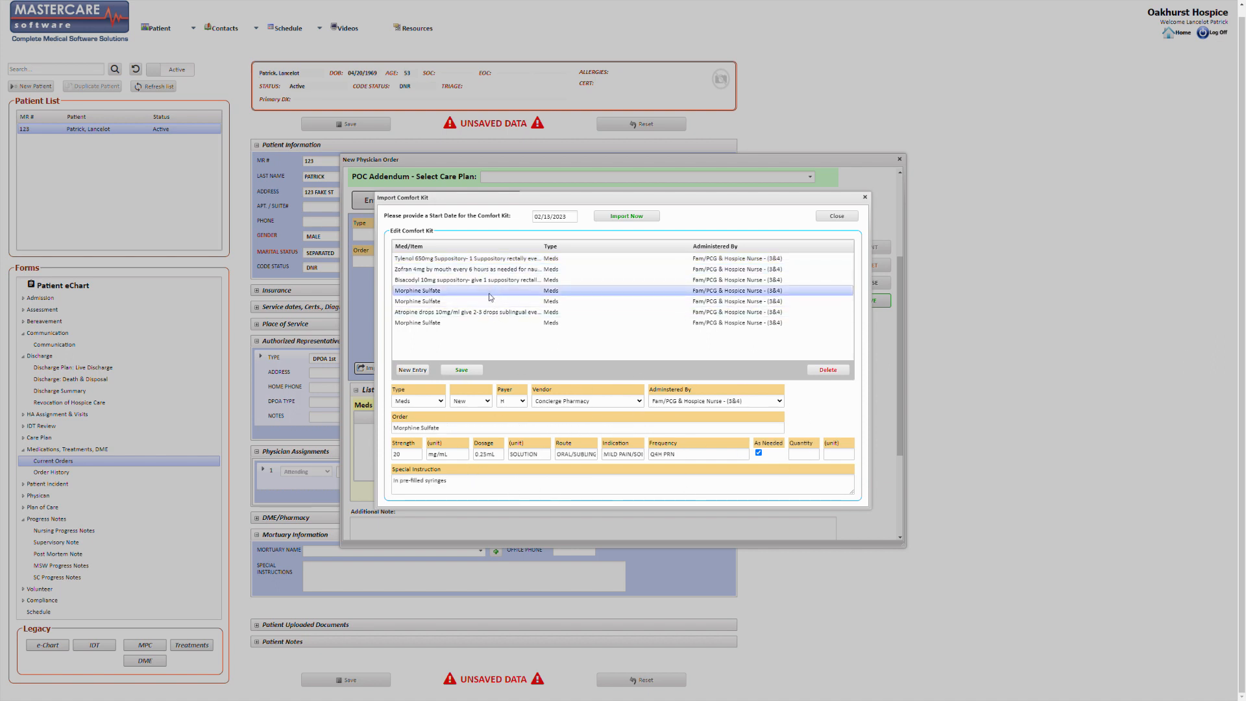
click(480, 312)
click(480, 322)
click(491, 292)
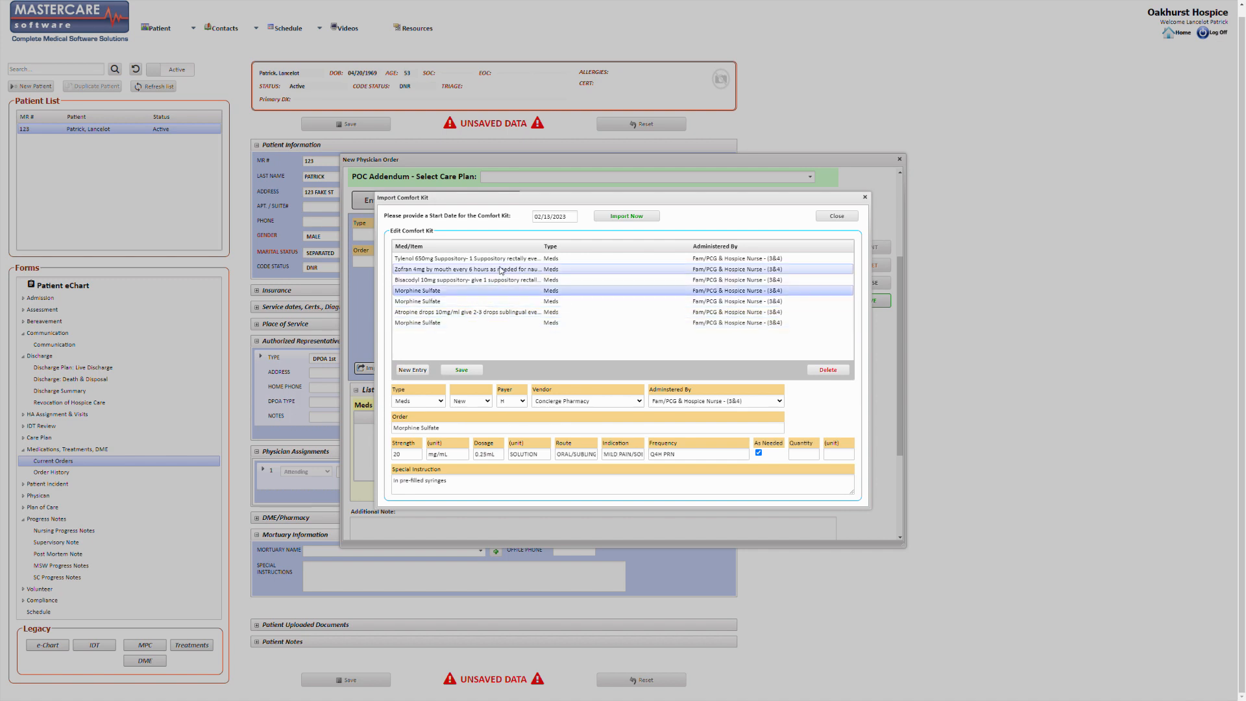
click(519, 280)
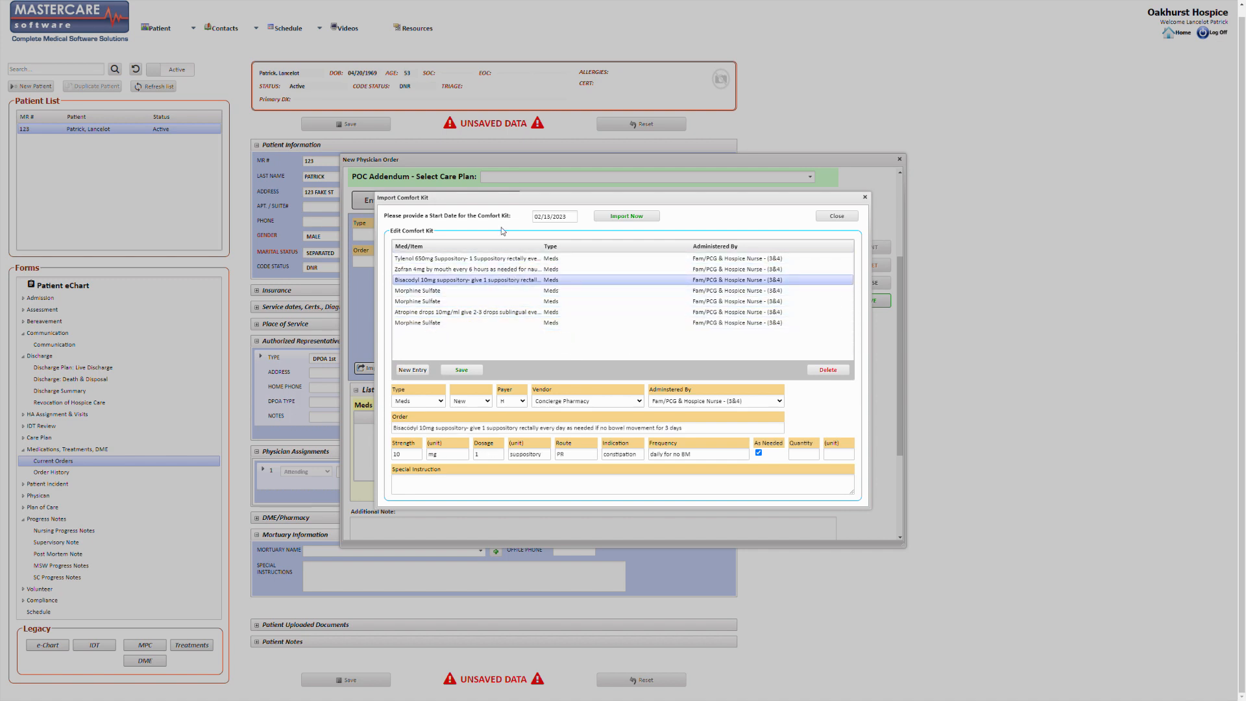
Import the comfort kit into the physician order and review the imported medications in the list of orders.
click(624, 216)
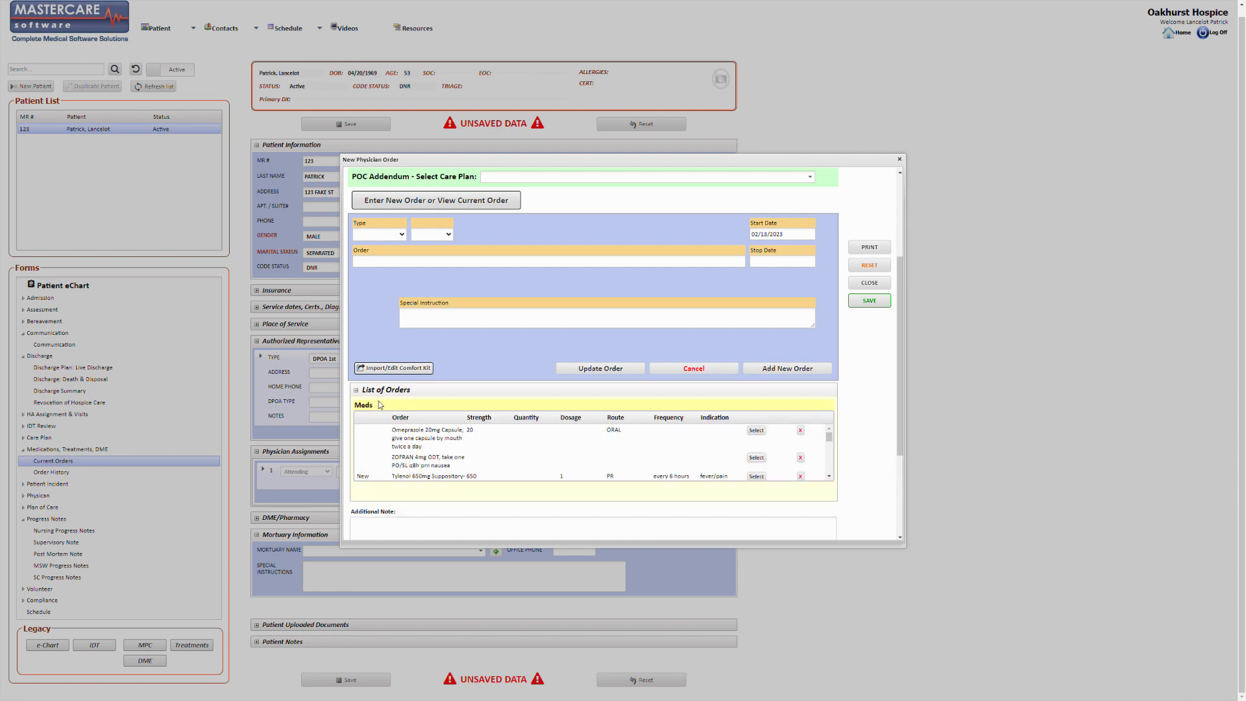
scroll(454, 450, down, 5)
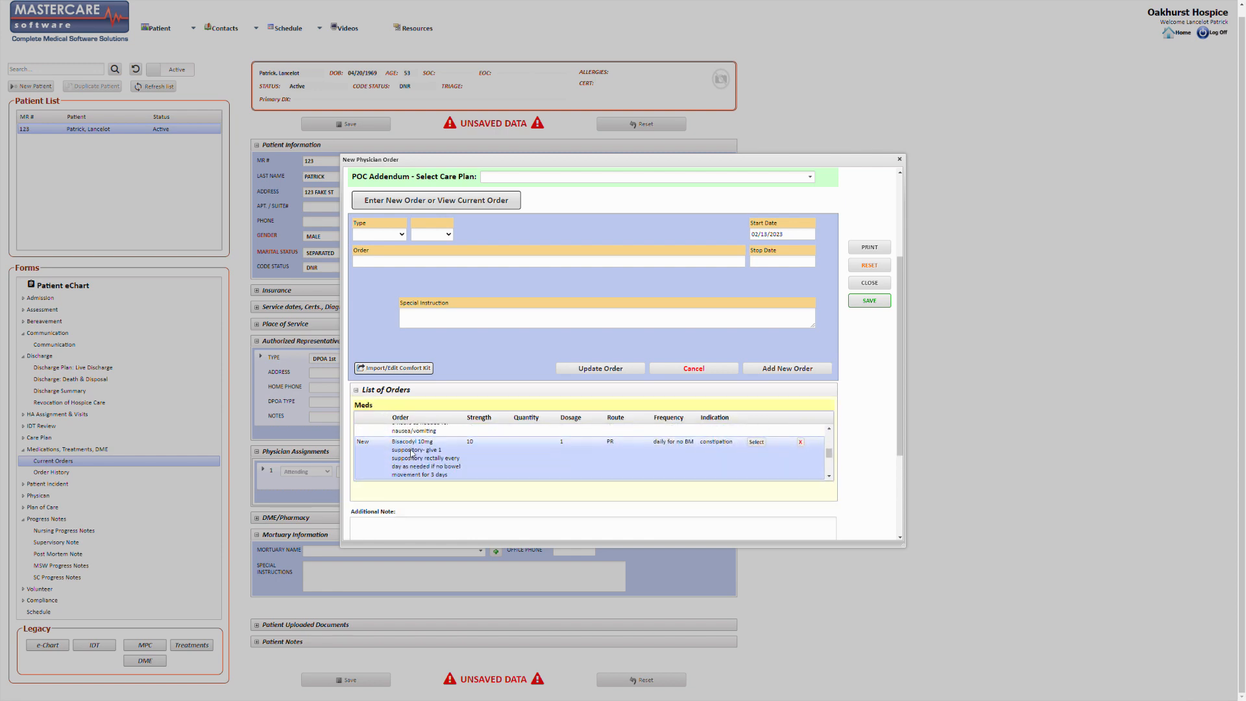
scroll(428, 457, up, 1)
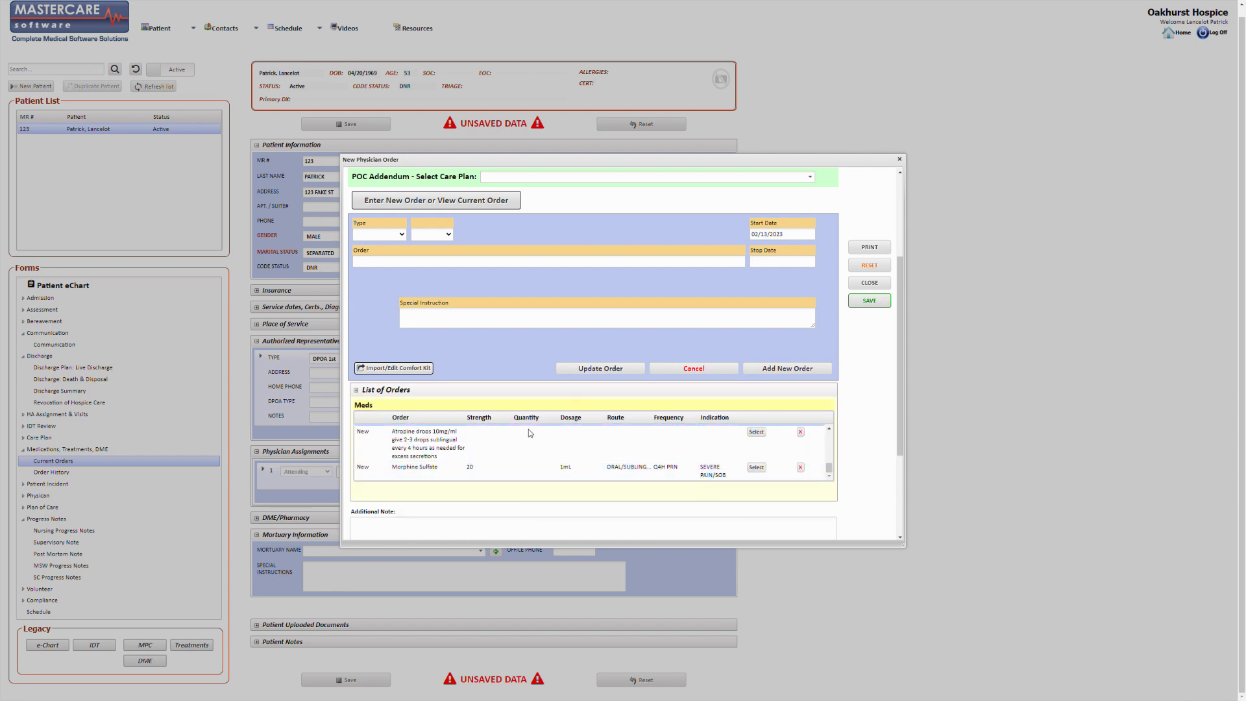
scroll(462, 463, down, 3)
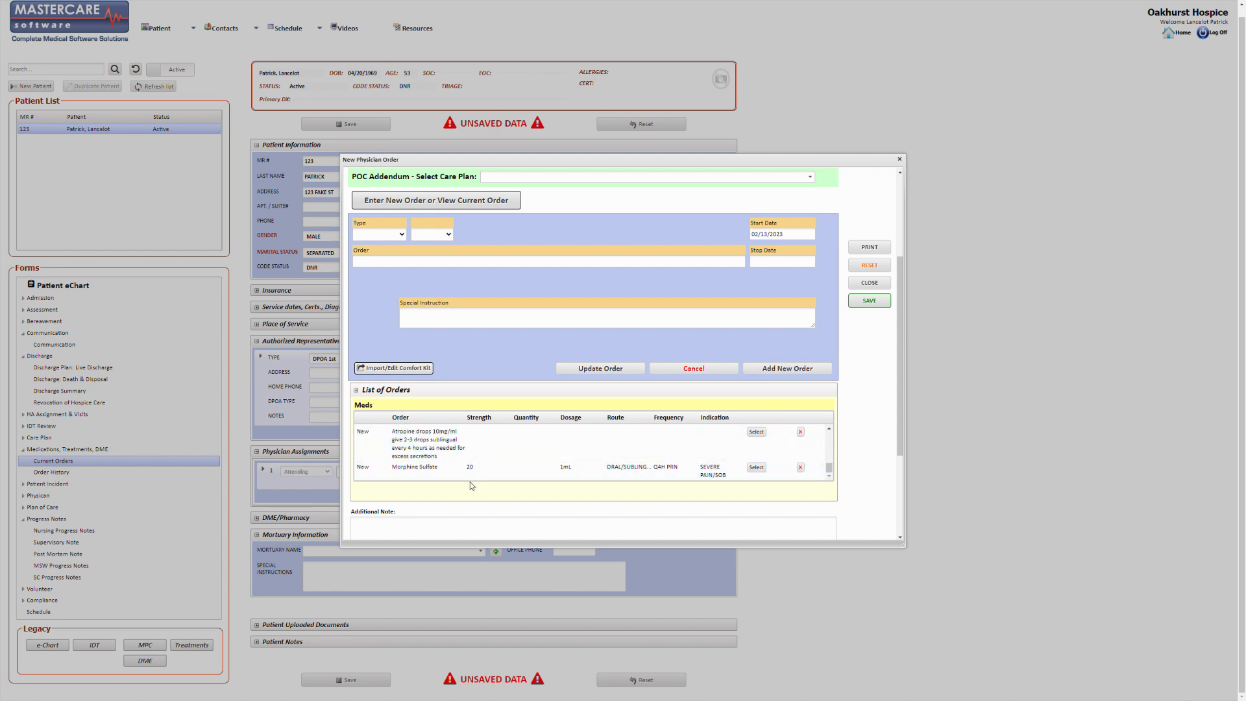
scroll(433, 444, down, 5)
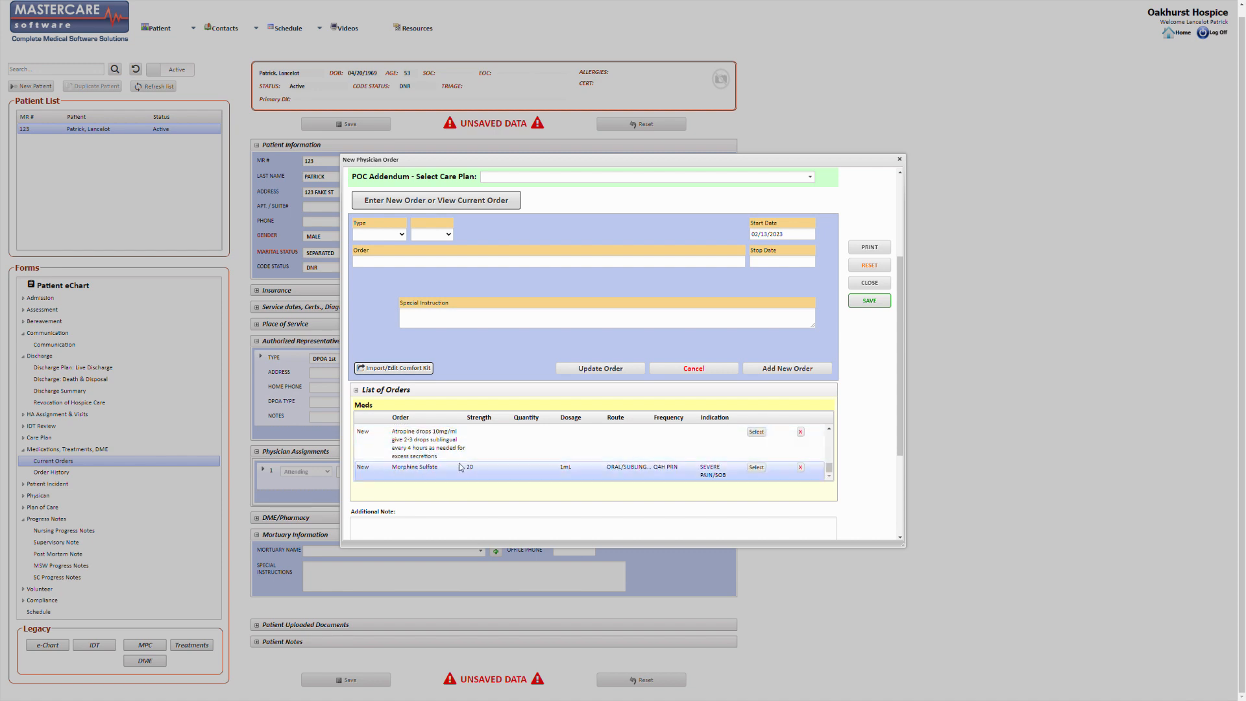
scroll(430, 420, down, 2)
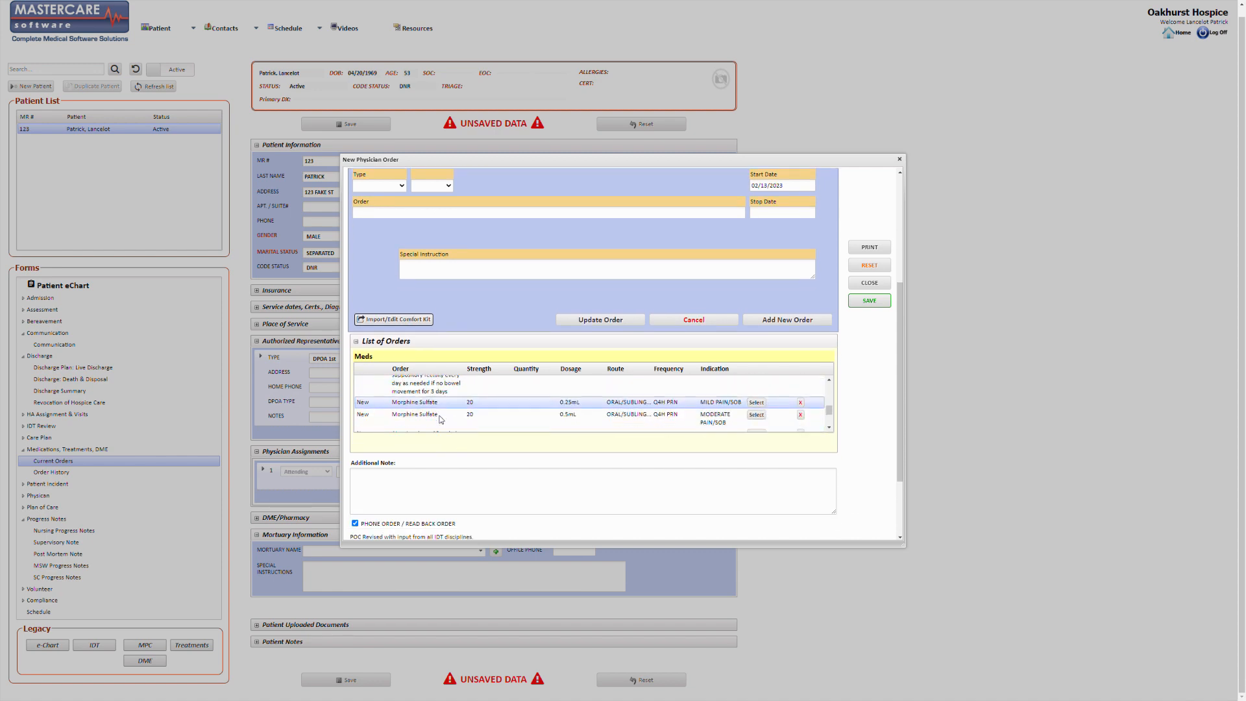
scroll(449, 418, up, 2)
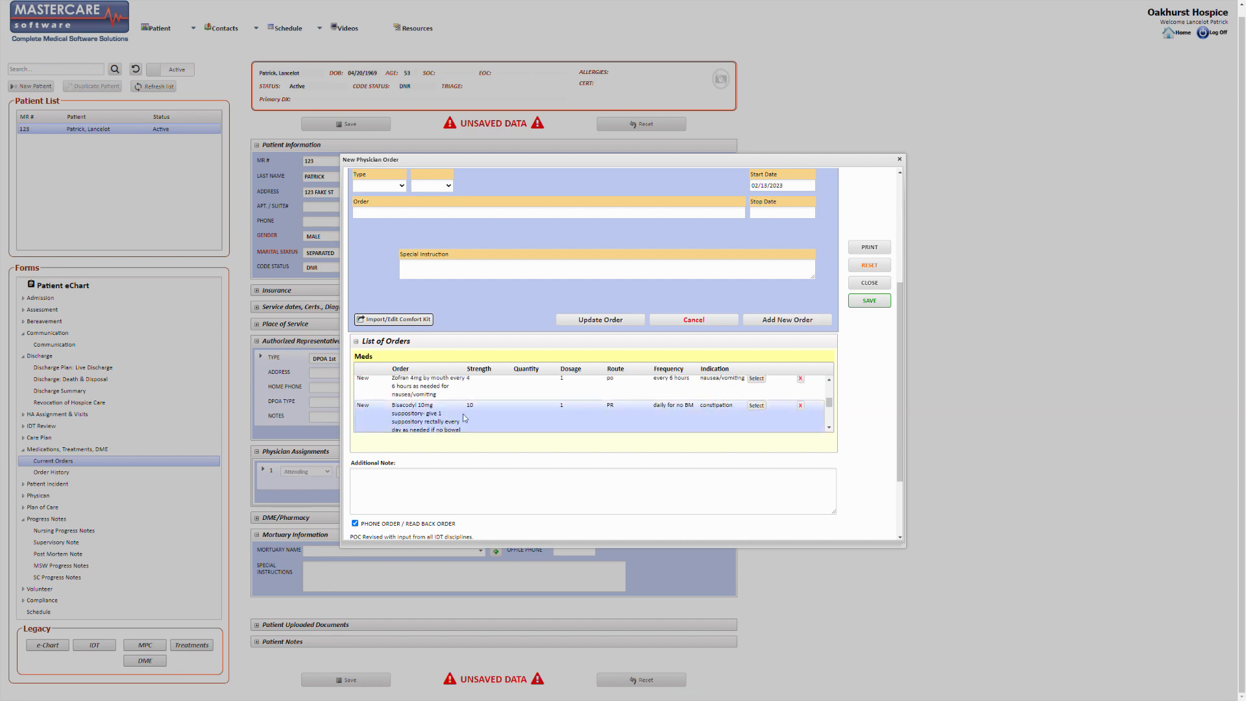
drag(829, 407, 863, 398)
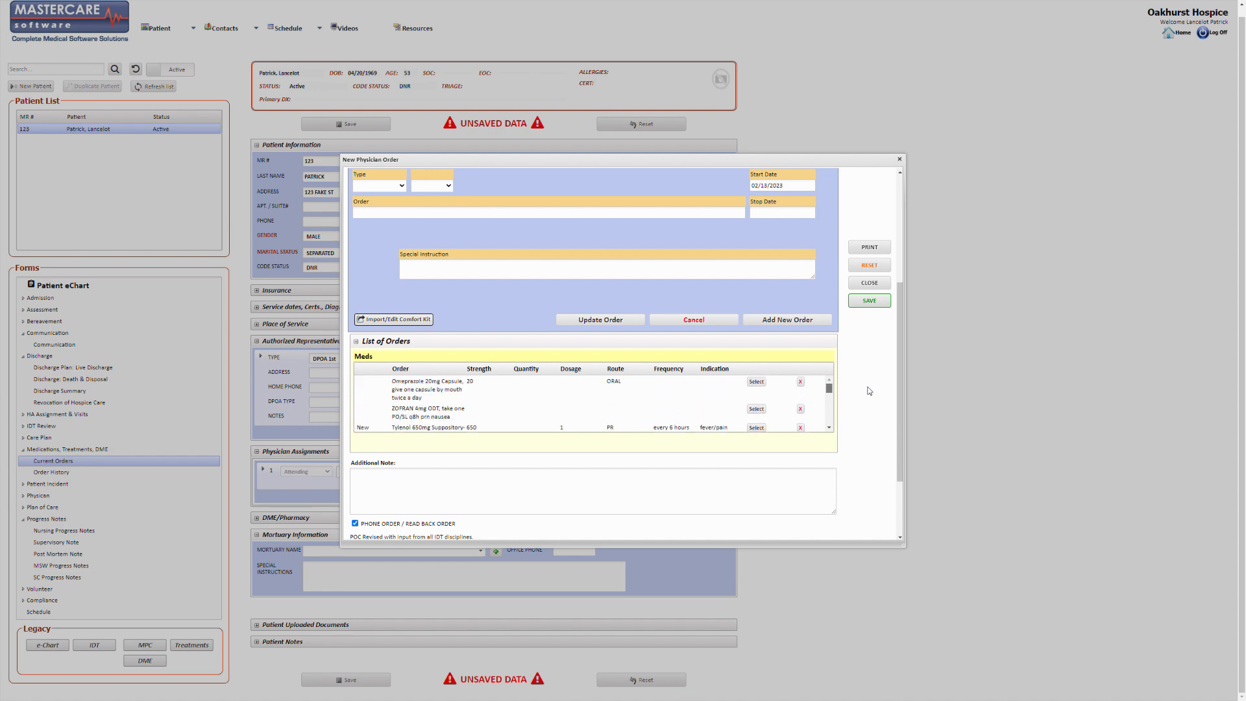
Reopen the comfort kit editor, look over its medication entries sorted by item name, including Zofran and an empty row, and close it.
click(393, 319)
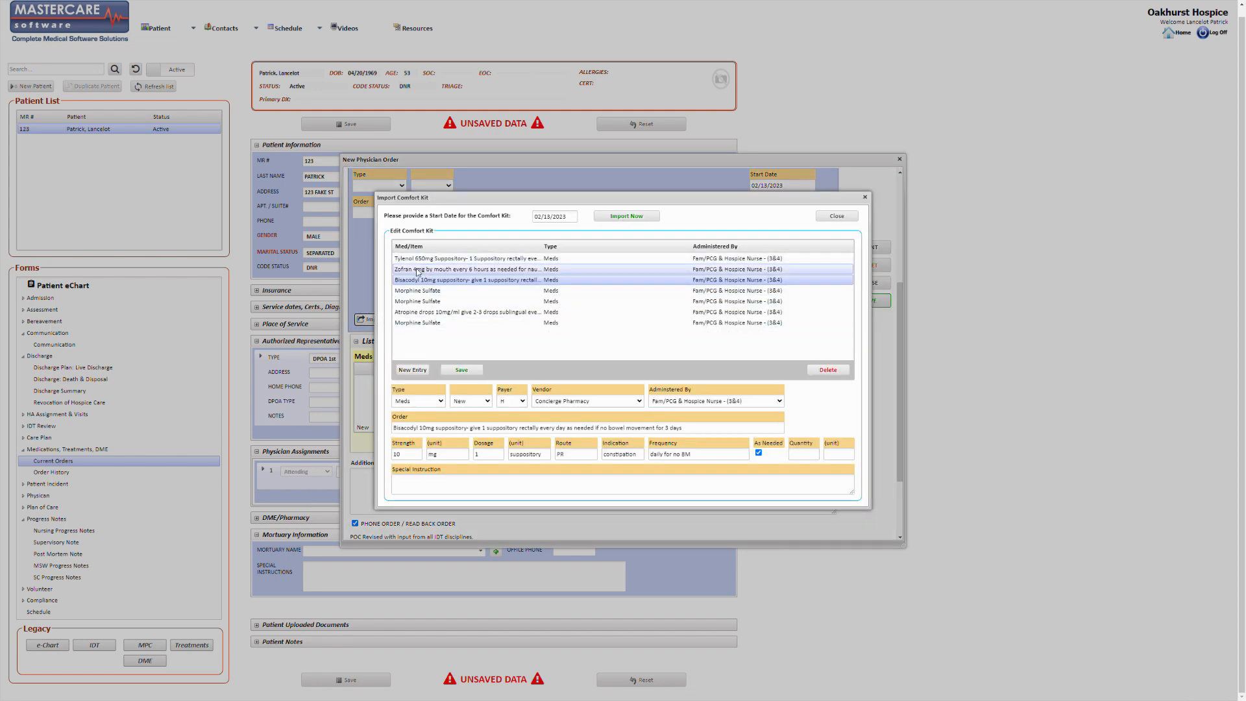
click(440, 291)
click(445, 271)
click(454, 248)
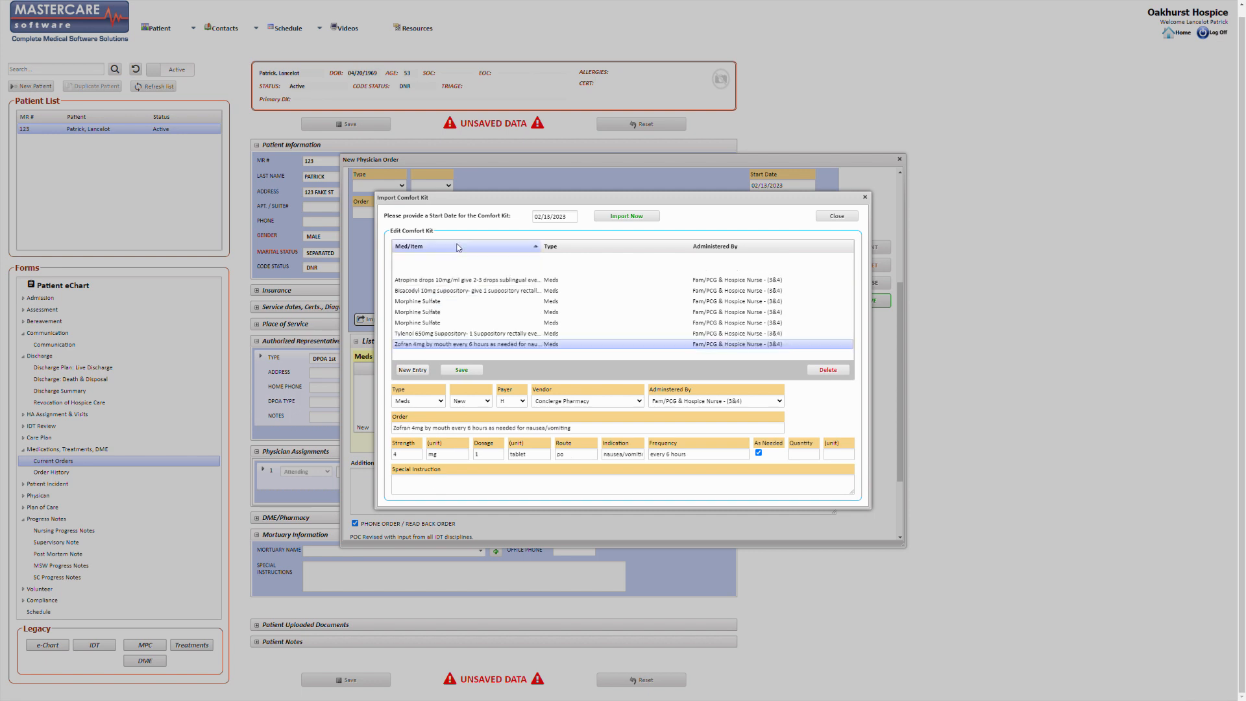
click(454, 247)
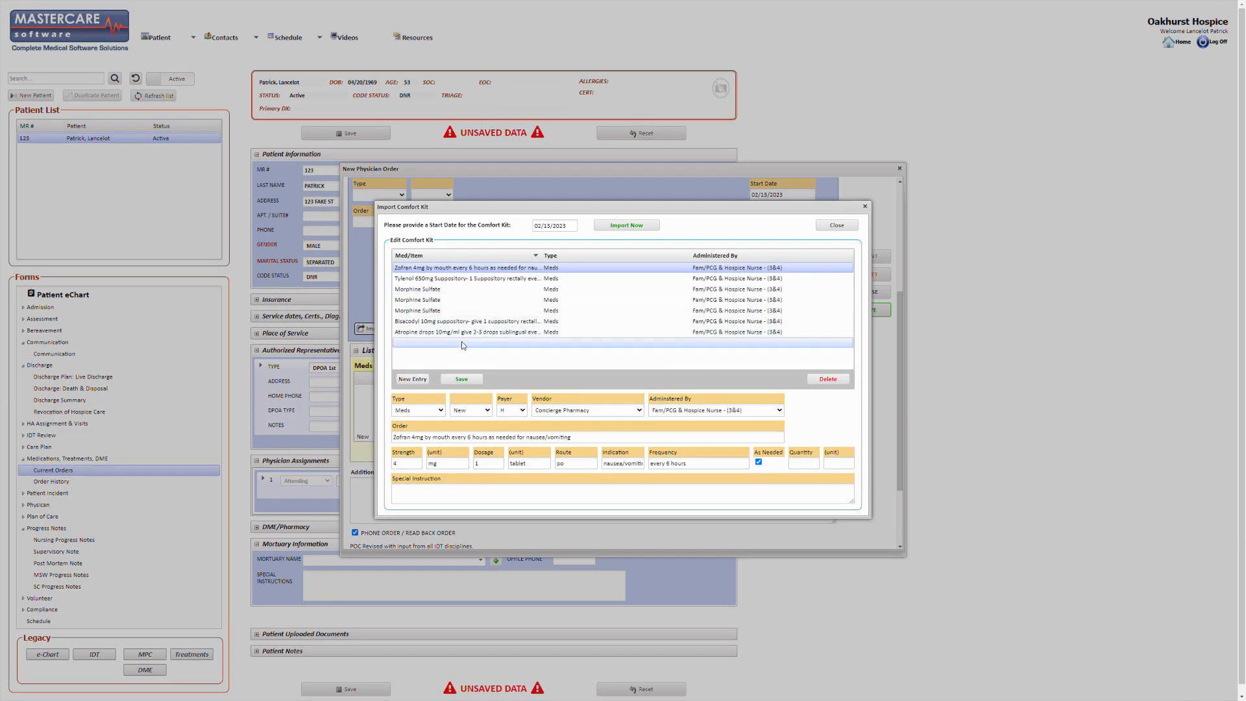
click(434, 350)
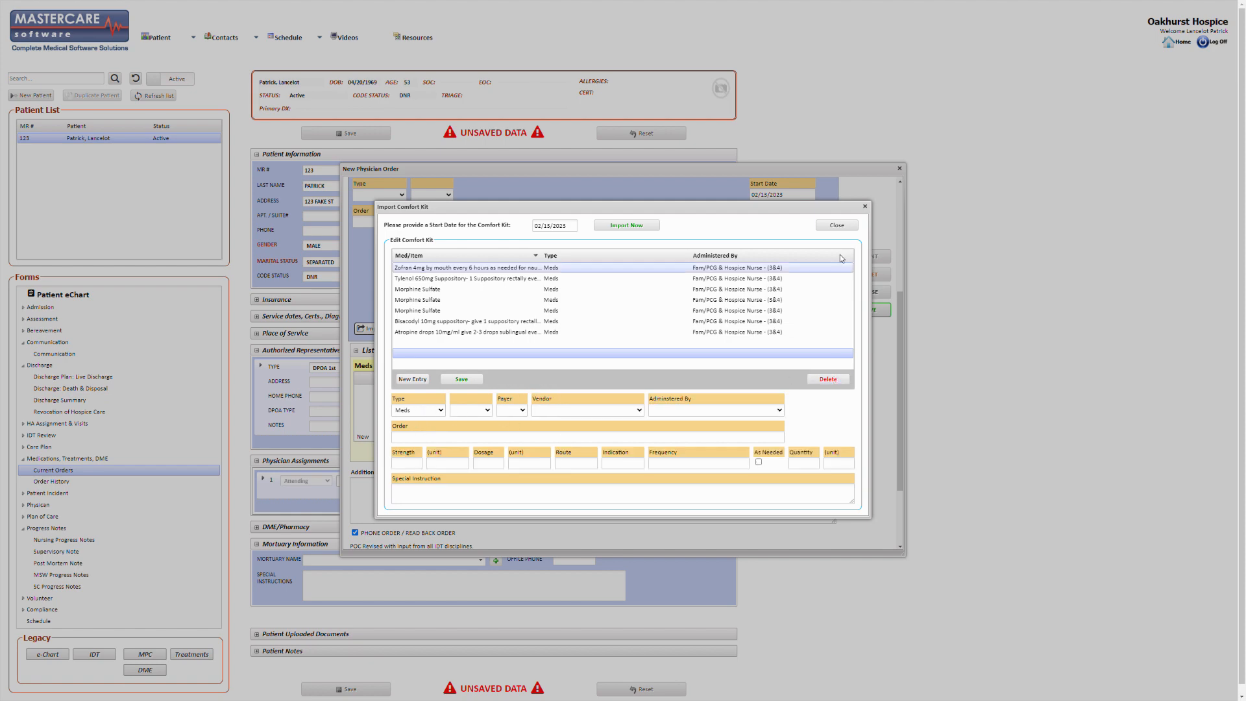
click(464, 302)
scroll(474, 301, up, 1)
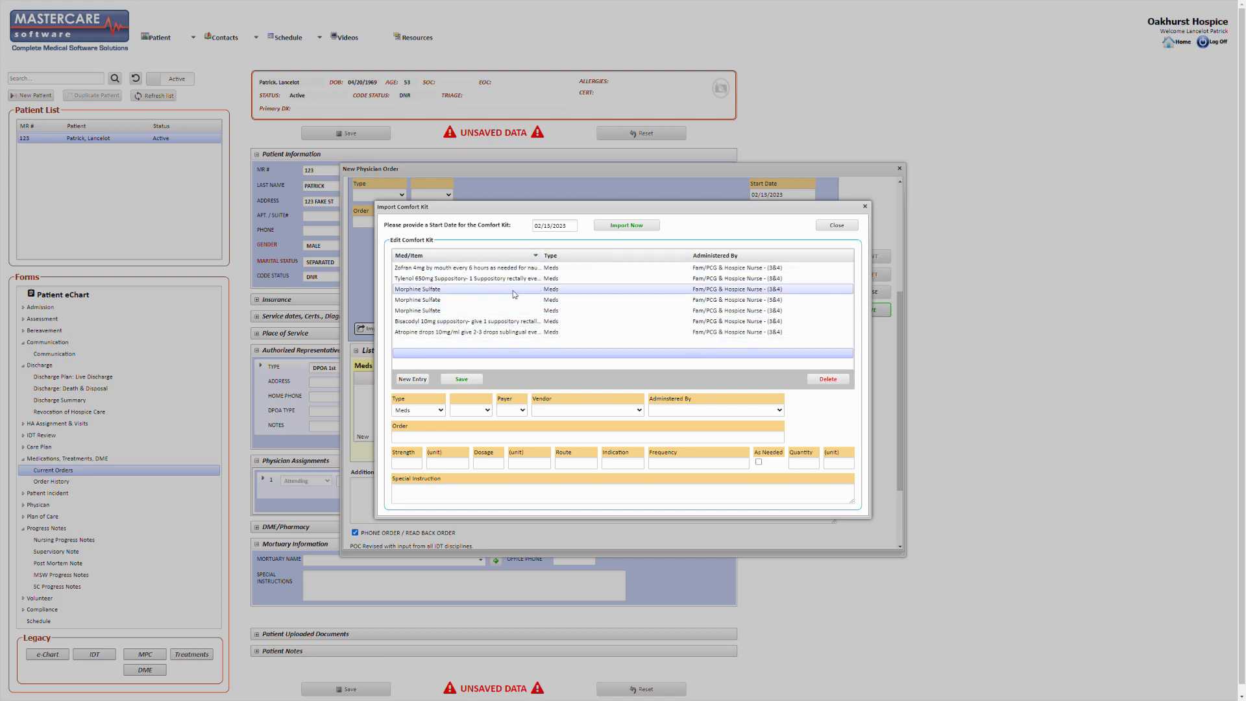
click(837, 227)
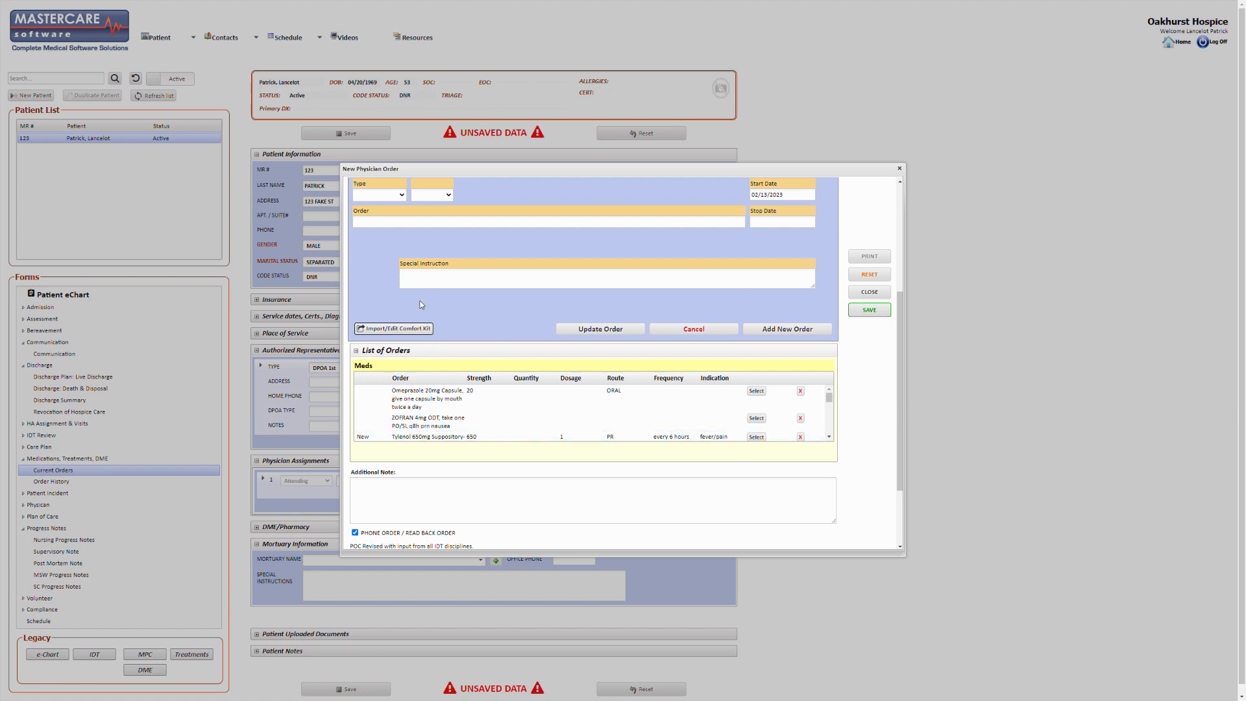
Review the medications in the list of orders, from omeprazole through the comfort kit items.
scroll(679, 407, down, 1)
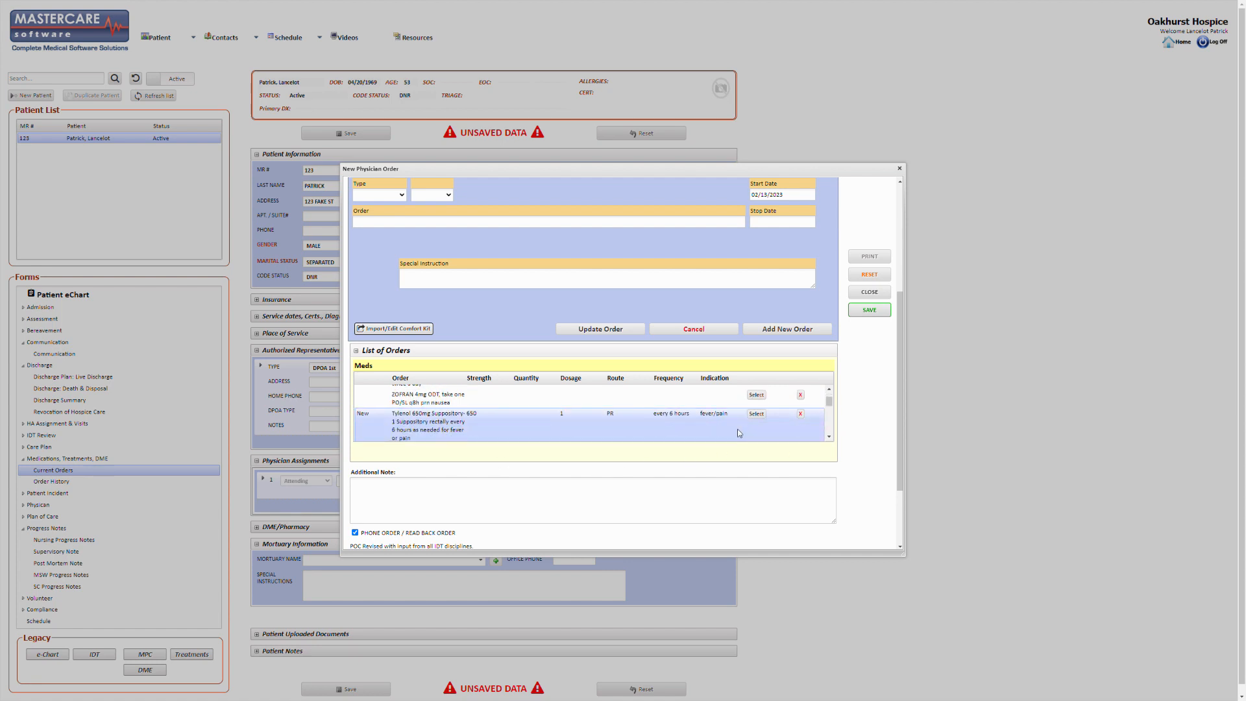
scroll(679, 407, up, 1)
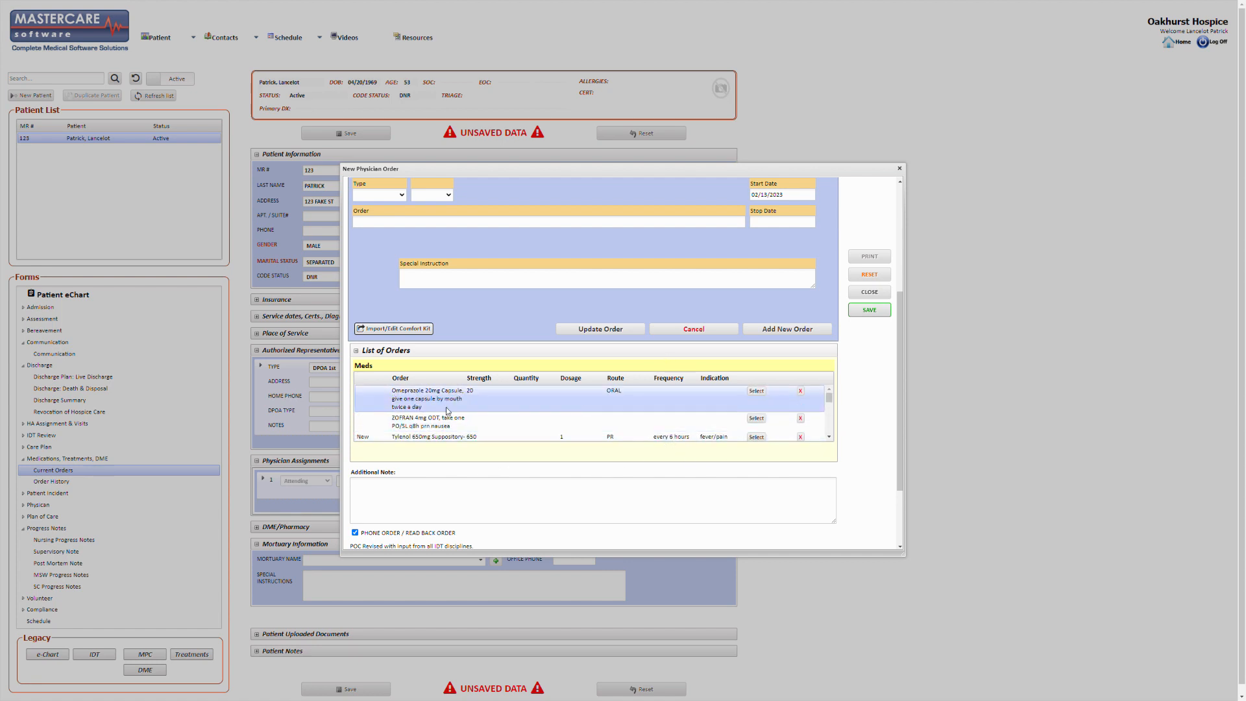
scroll(655, 428, down, 3)
scroll(646, 422, down, 4)
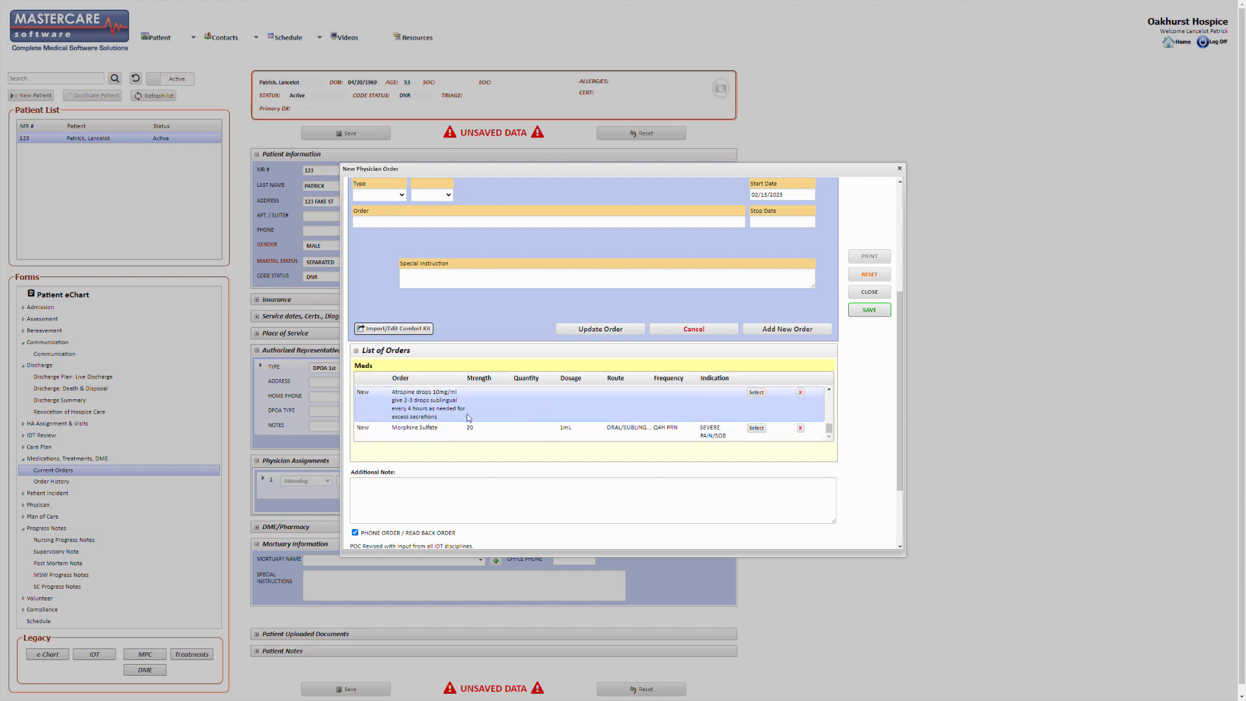
scroll(510, 427, up, 3)
scroll(587, 411, up, 4)
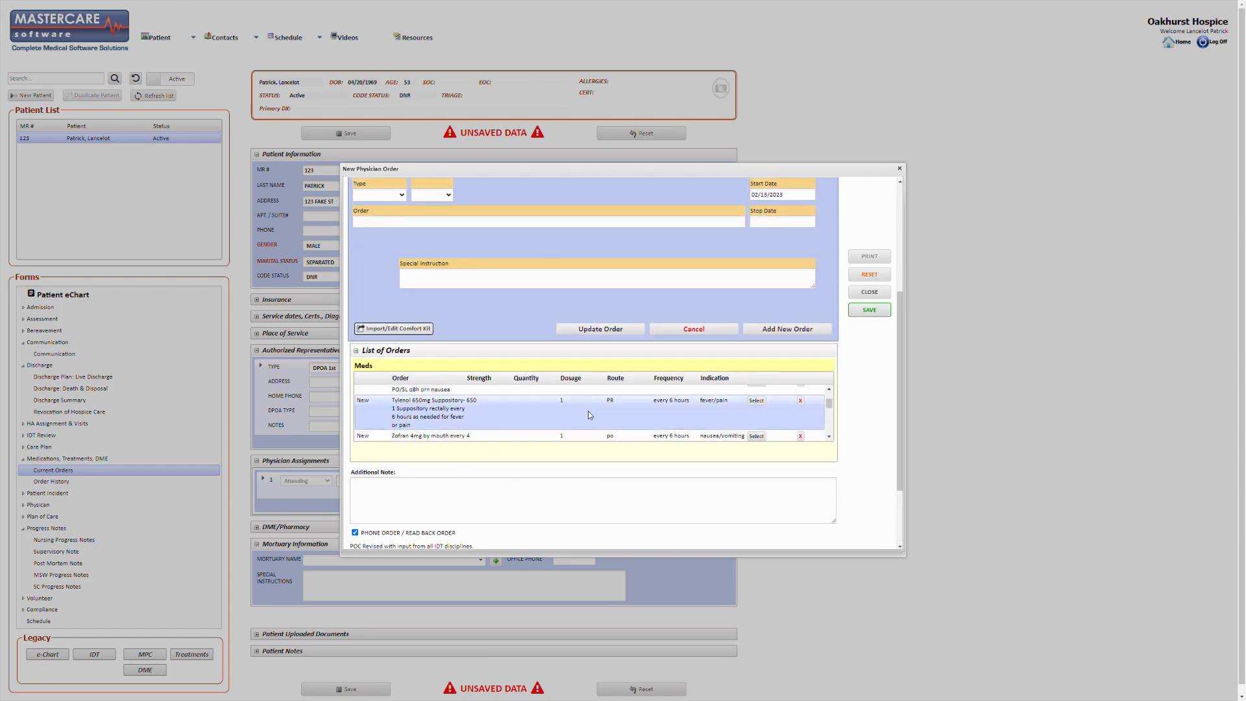
Load the 1 mL Morphine Sulfate order for severe pain into the entry fields and replace its medication with the Ativan 1 mg oral tablet.
scroll(552, 409, down, 4)
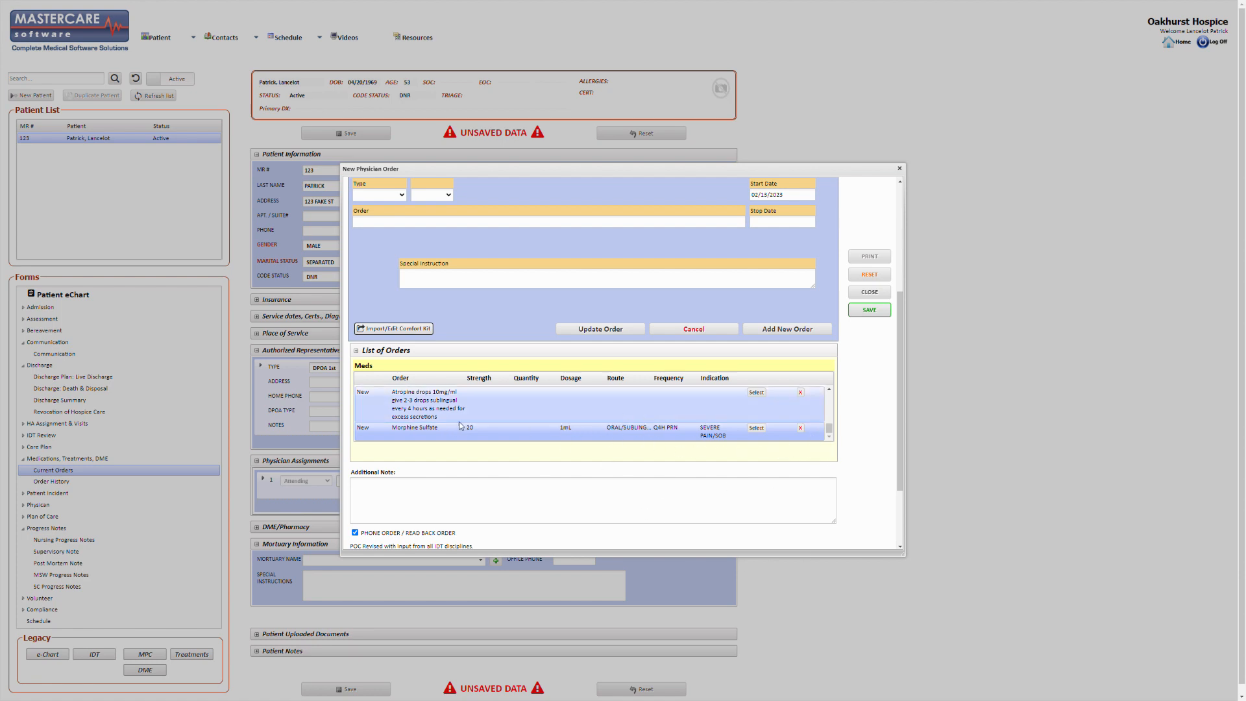
click(756, 427)
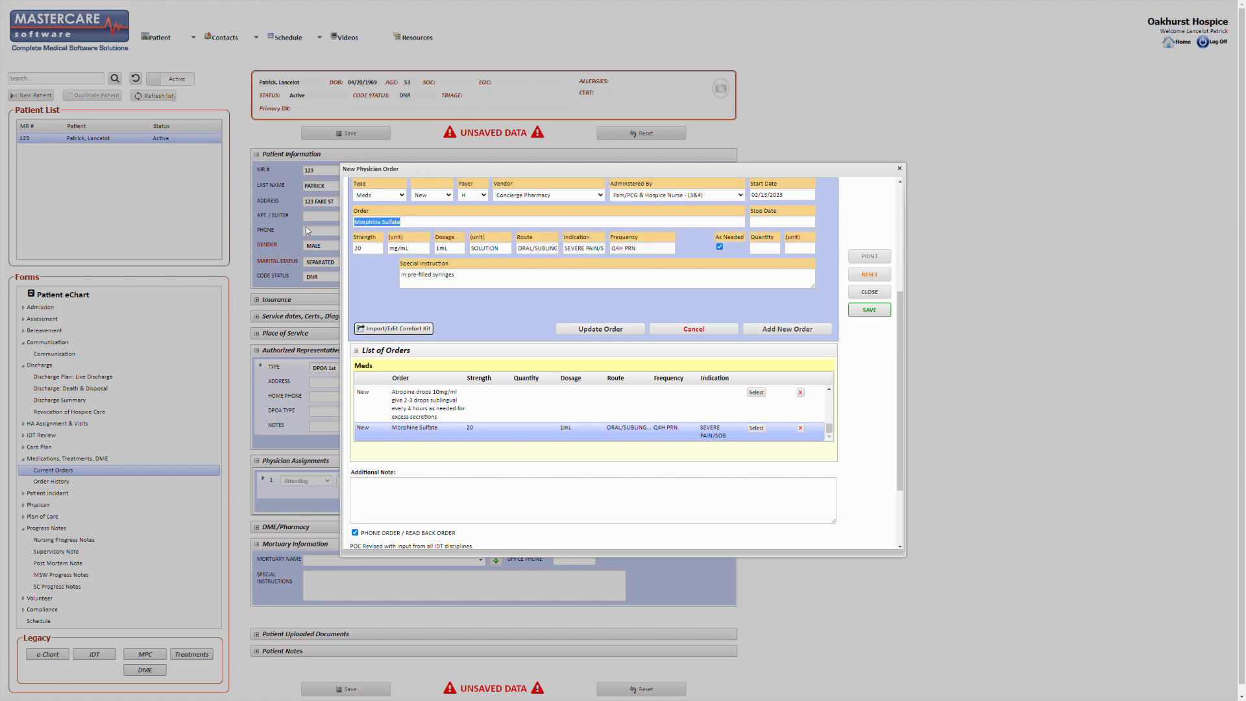
text(ativa)
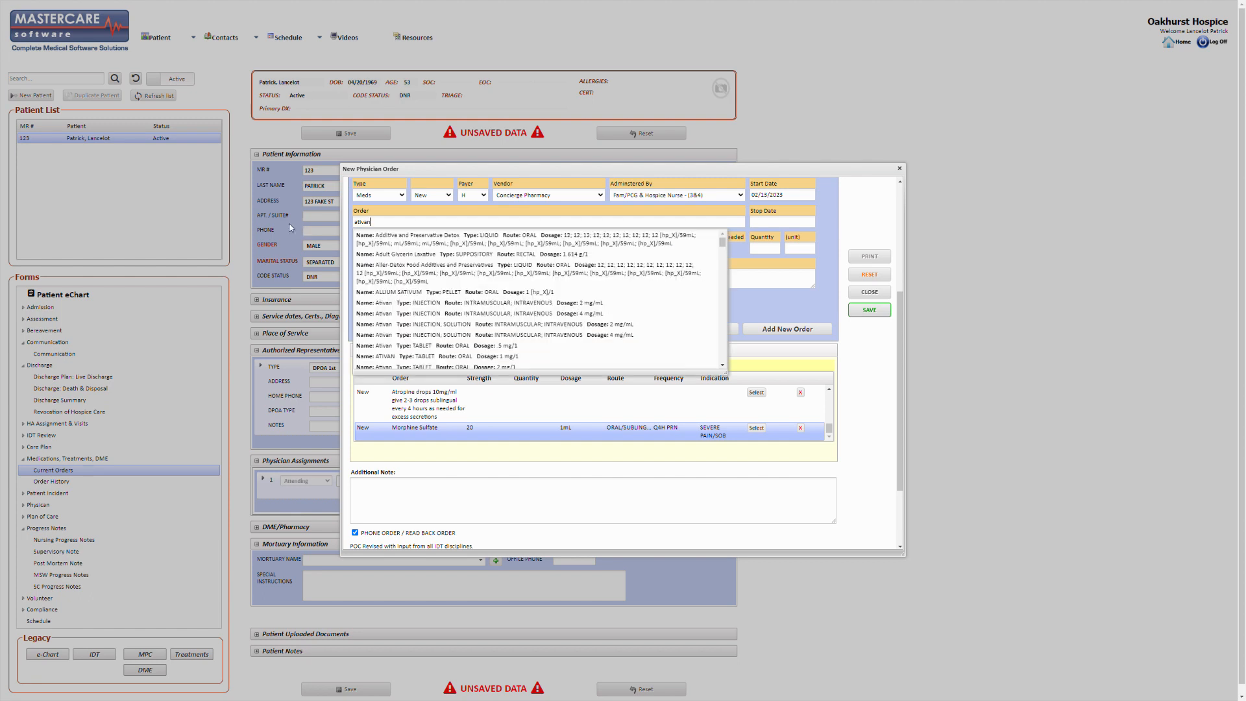
text(n)
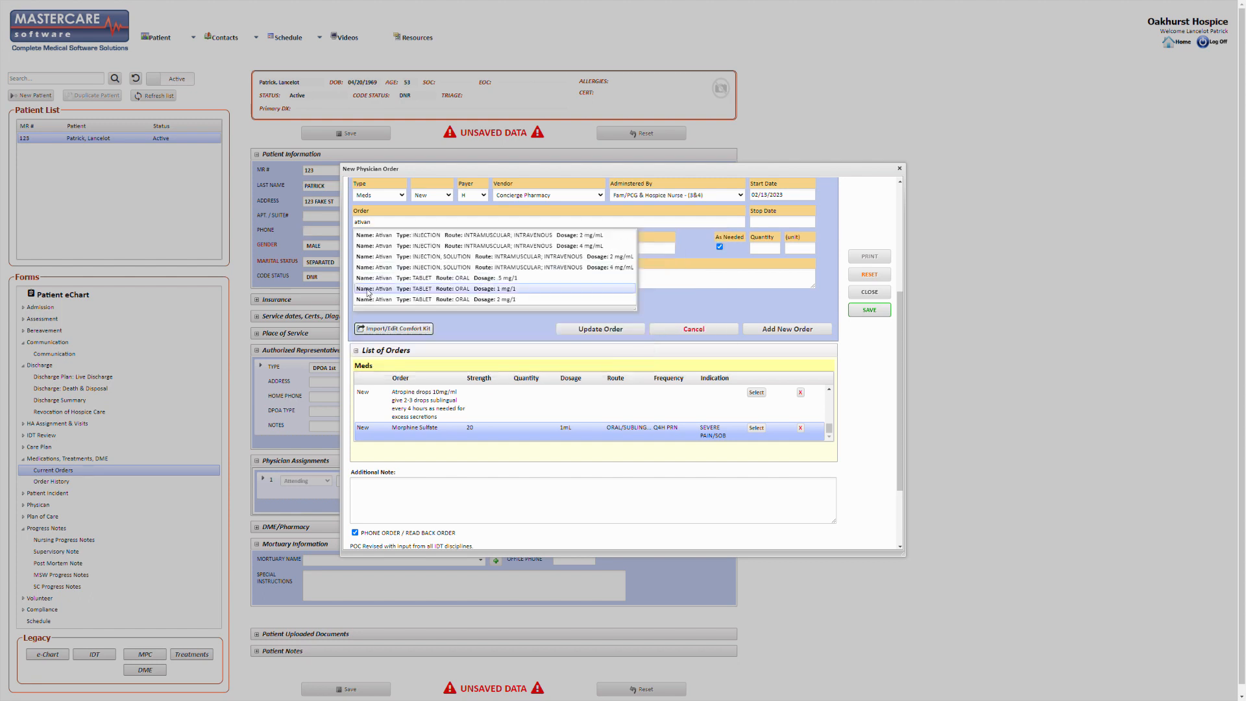
click(401, 291)
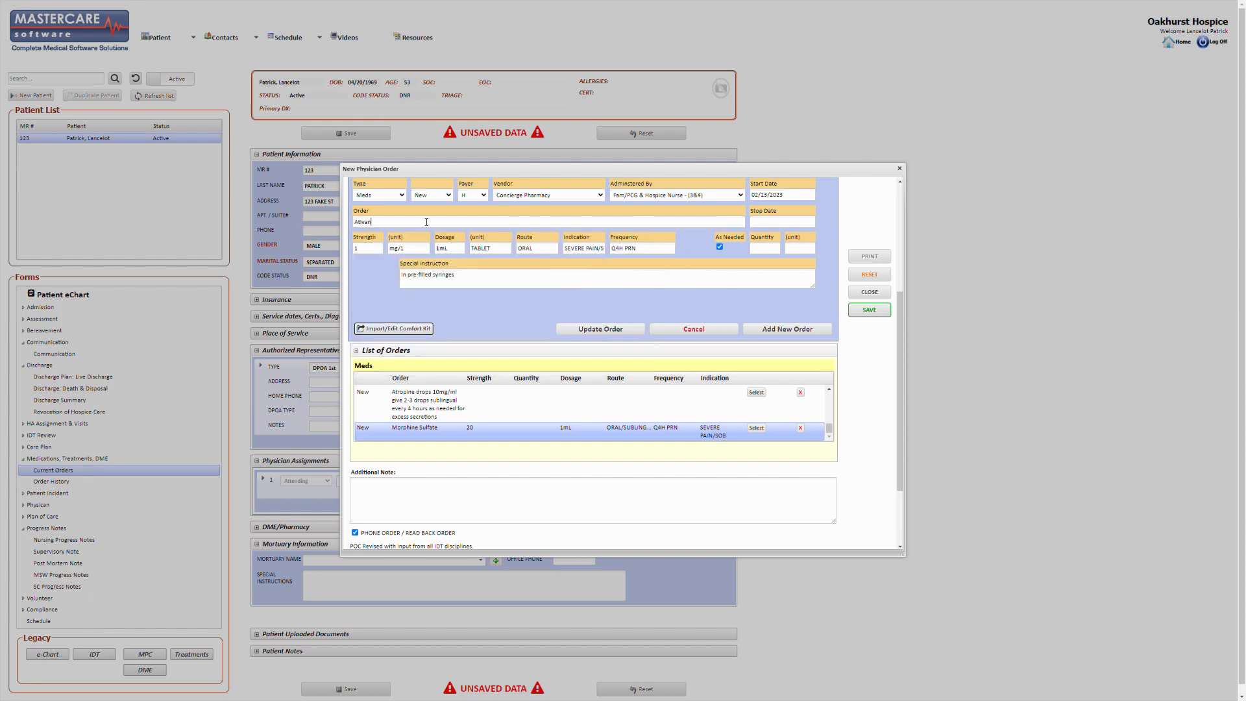
Clear the dosage, indication and frequency, and word the order as "Ativan 1mg tablet, give one tablet by mouth q4h PRN anxiety".
double_click(449, 251)
key(BackSpace)
triple_click(600, 251)
key(BackSpace)
double_click(634, 250)
key(BackSpace)
Look over the physician order form and add the Ativan entry to the list as a new order.
scroll(586, 418, up, 3)
scroll(550, 509, down, 5)
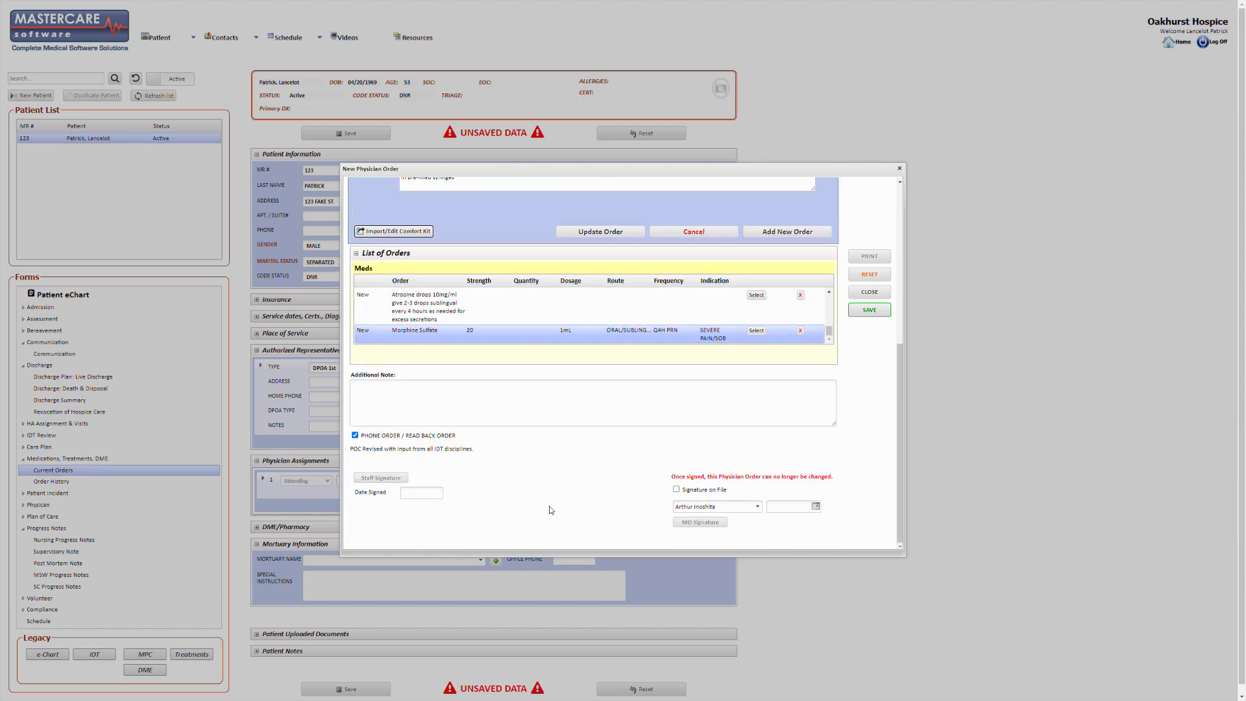
scroll(354, 334, up, 2)
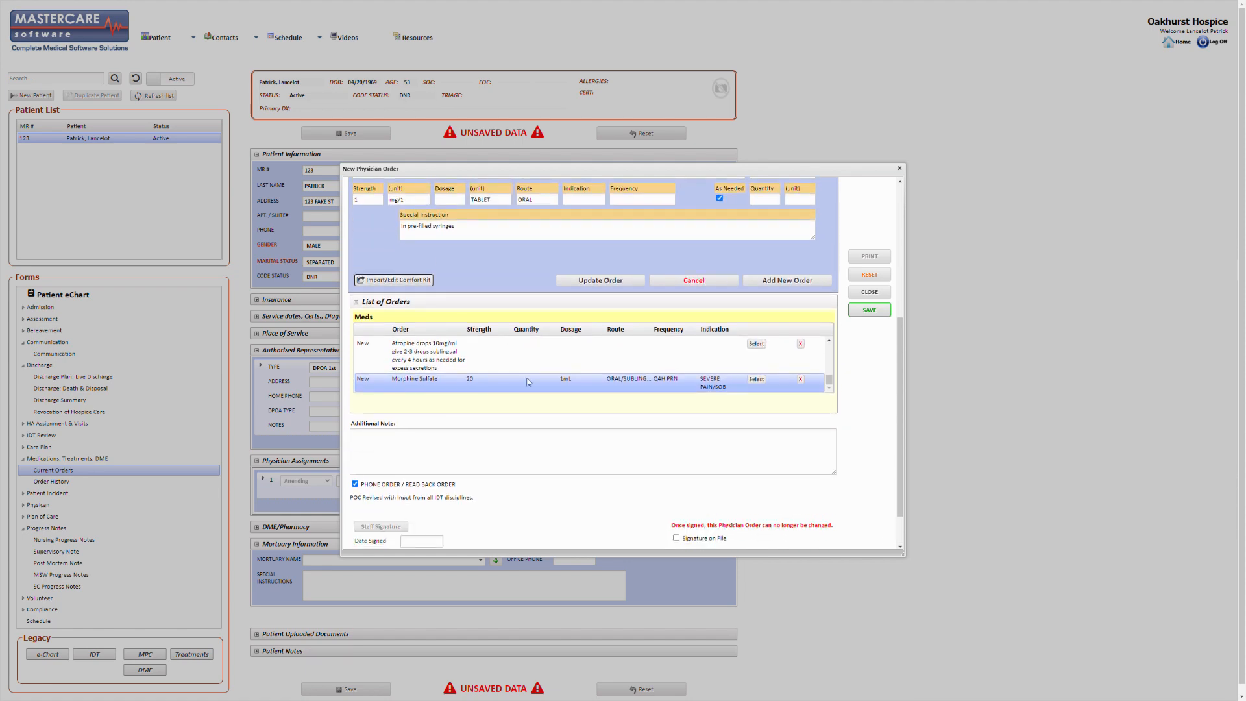
scroll(800, 298, up, 5)
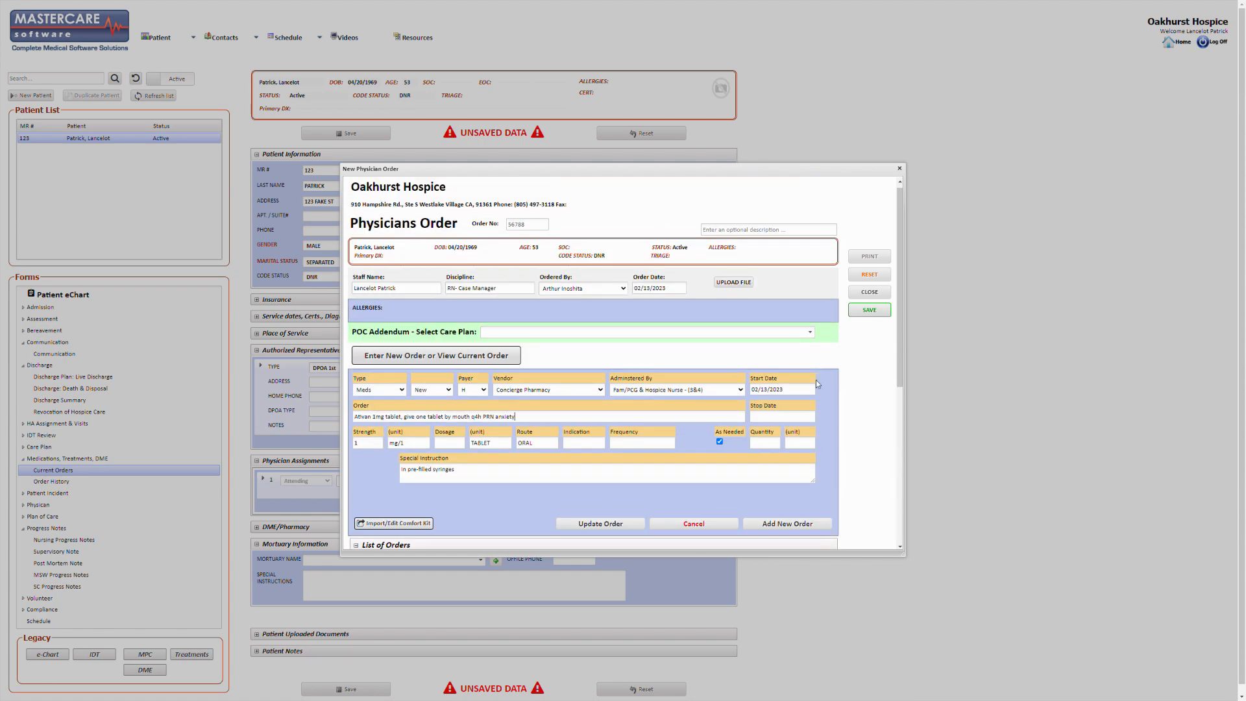
scroll(807, 510, down, 4)
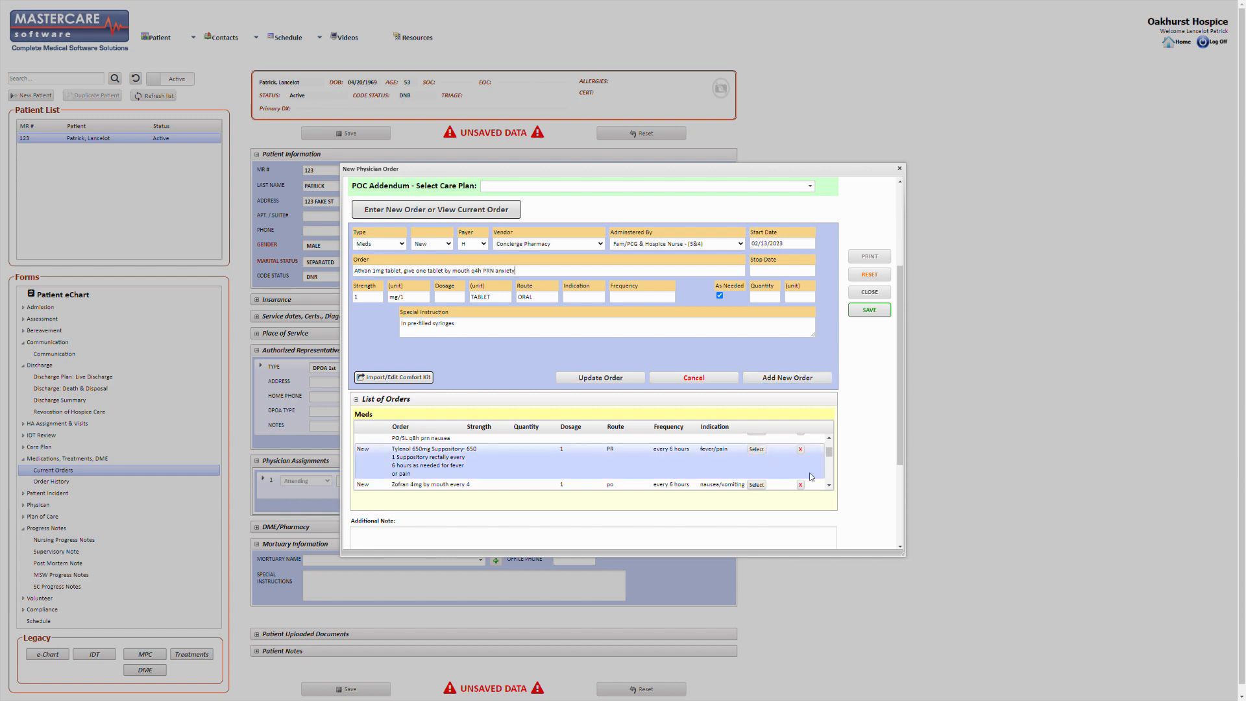
scroll(700, 464, down, 2)
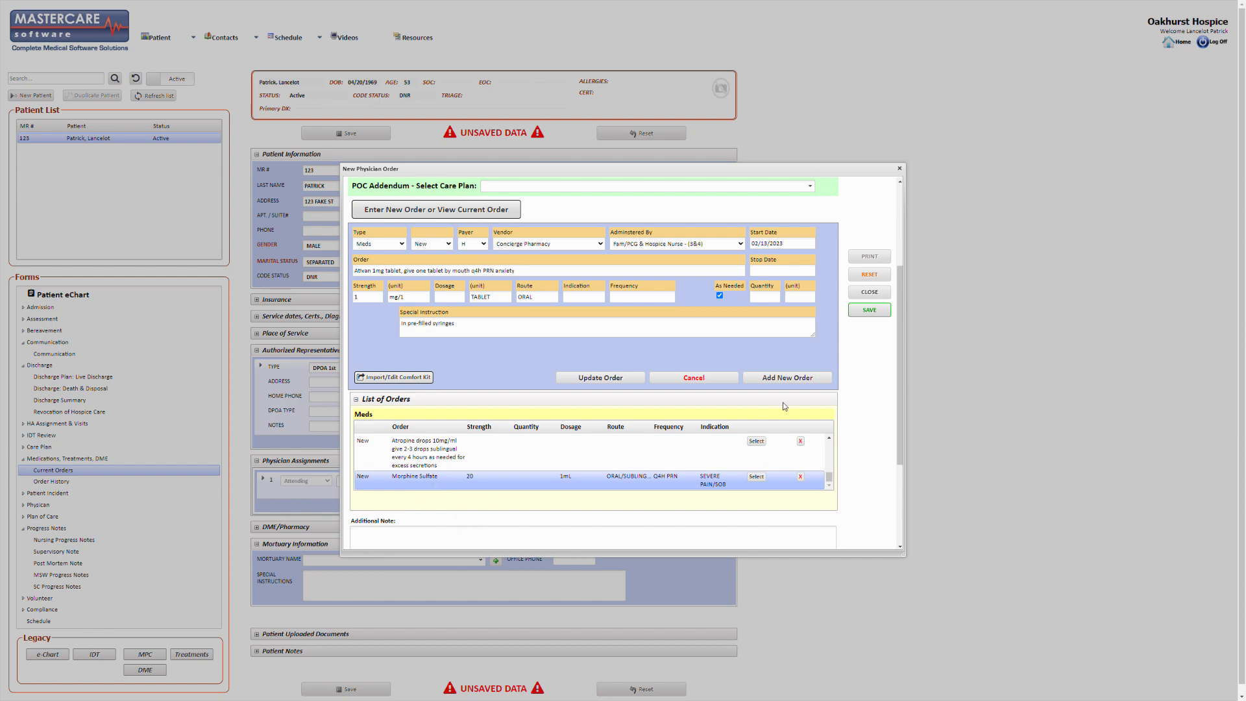
click(792, 379)
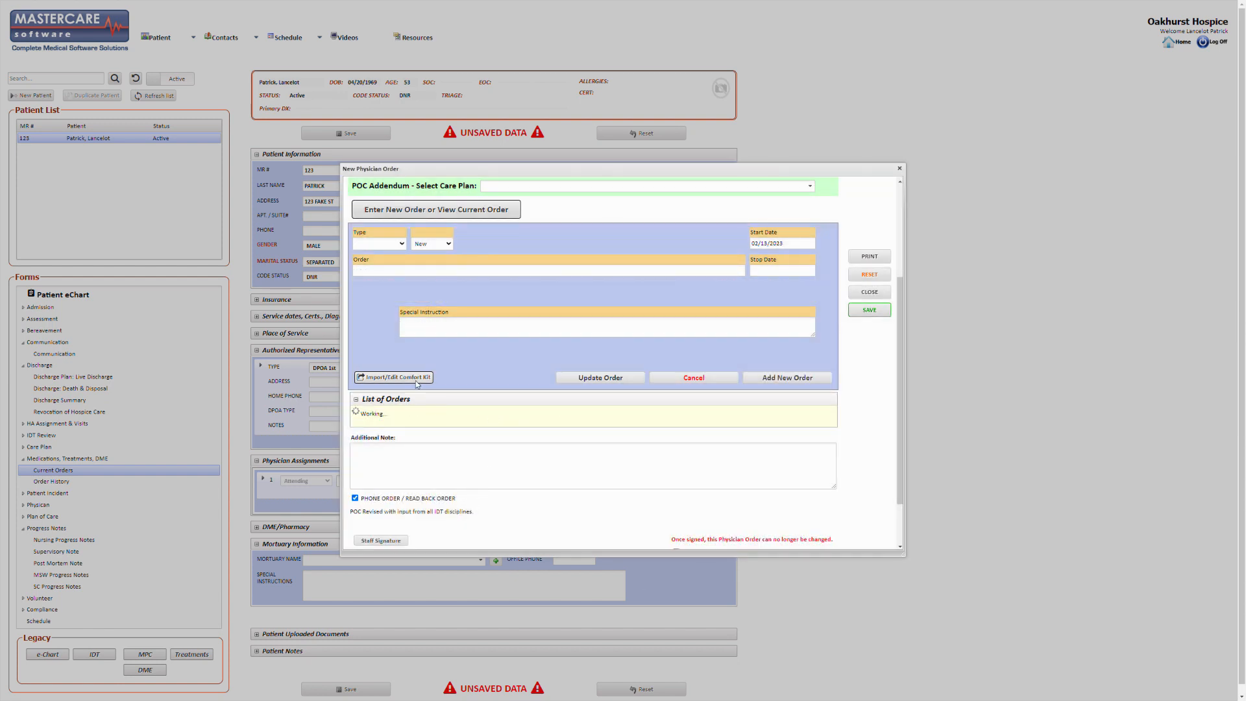
Examine the physician order from its header to the signature section, including the Ativan entry in the list of orders.
scroll(437, 505, down, 1)
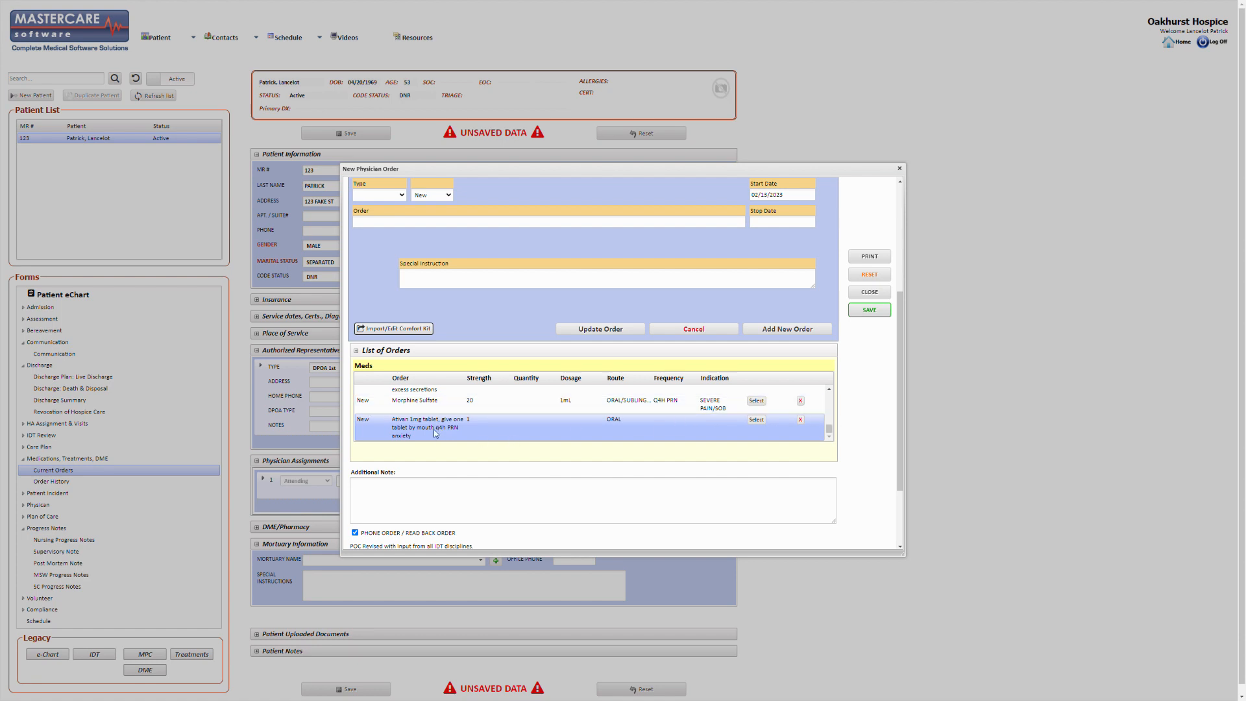
scroll(648, 389, down, 3)
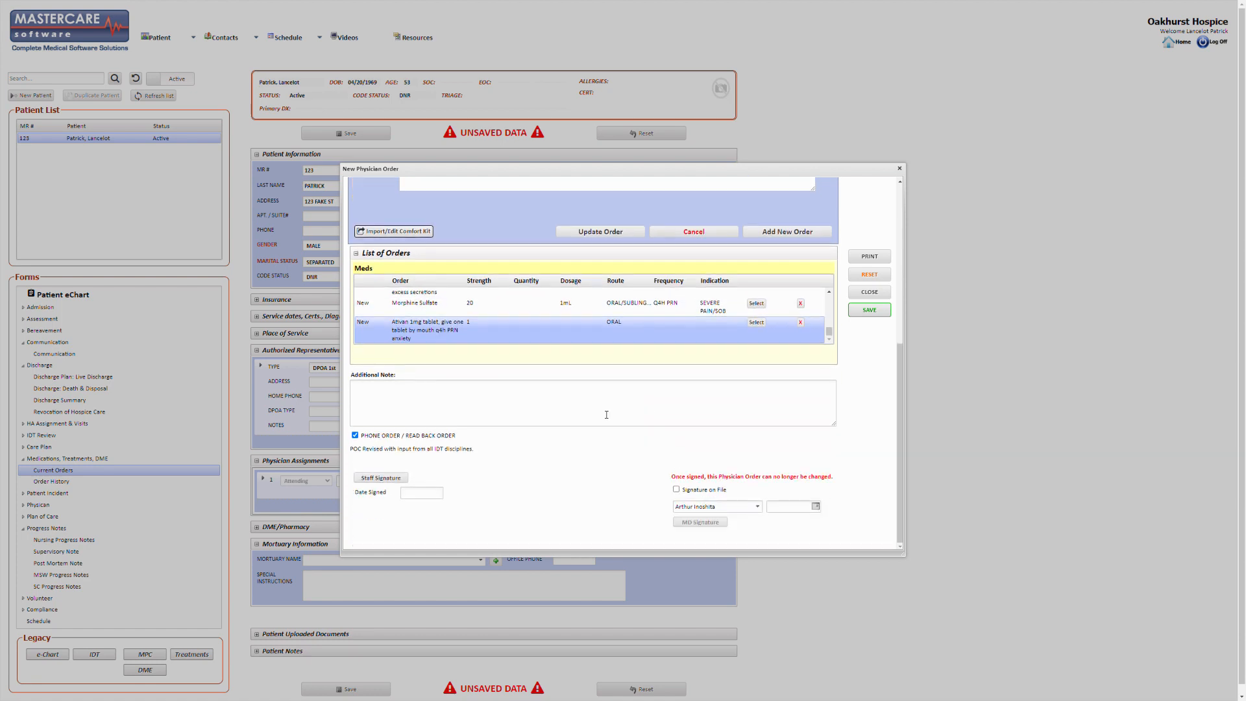
scroll(551, 415, up, 5)
scroll(520, 419, down, 2)
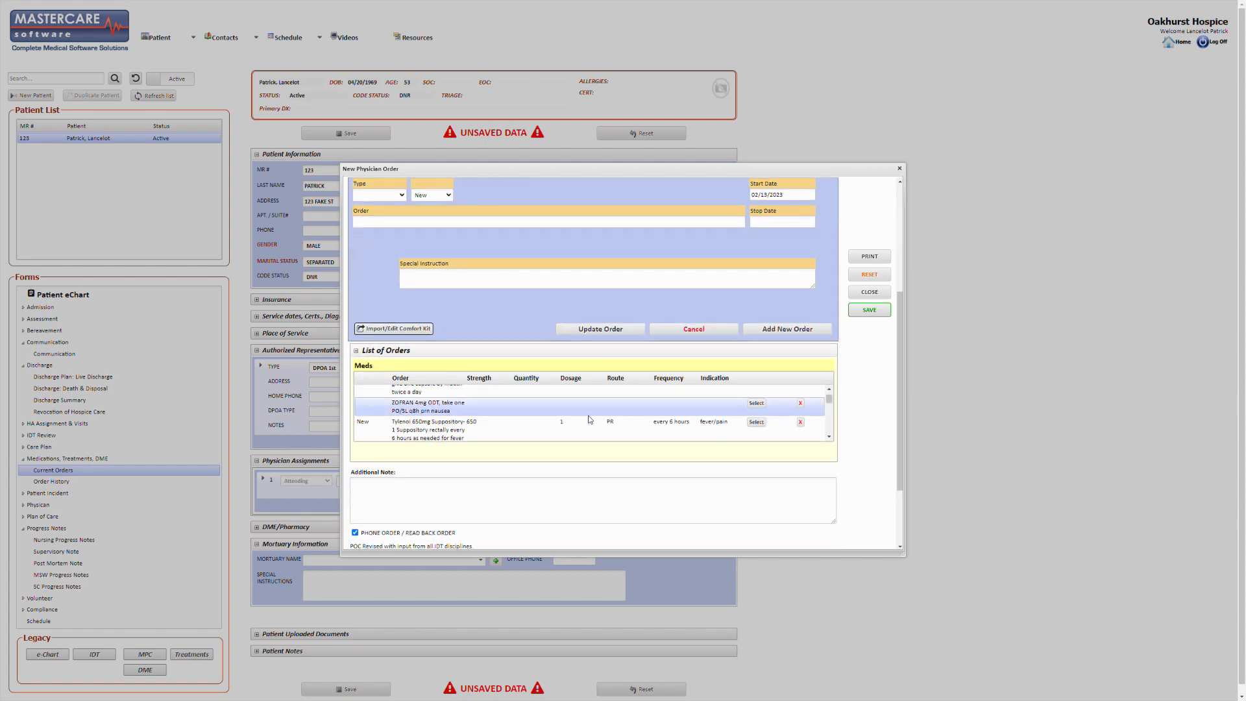
scroll(679, 429, up, 2)
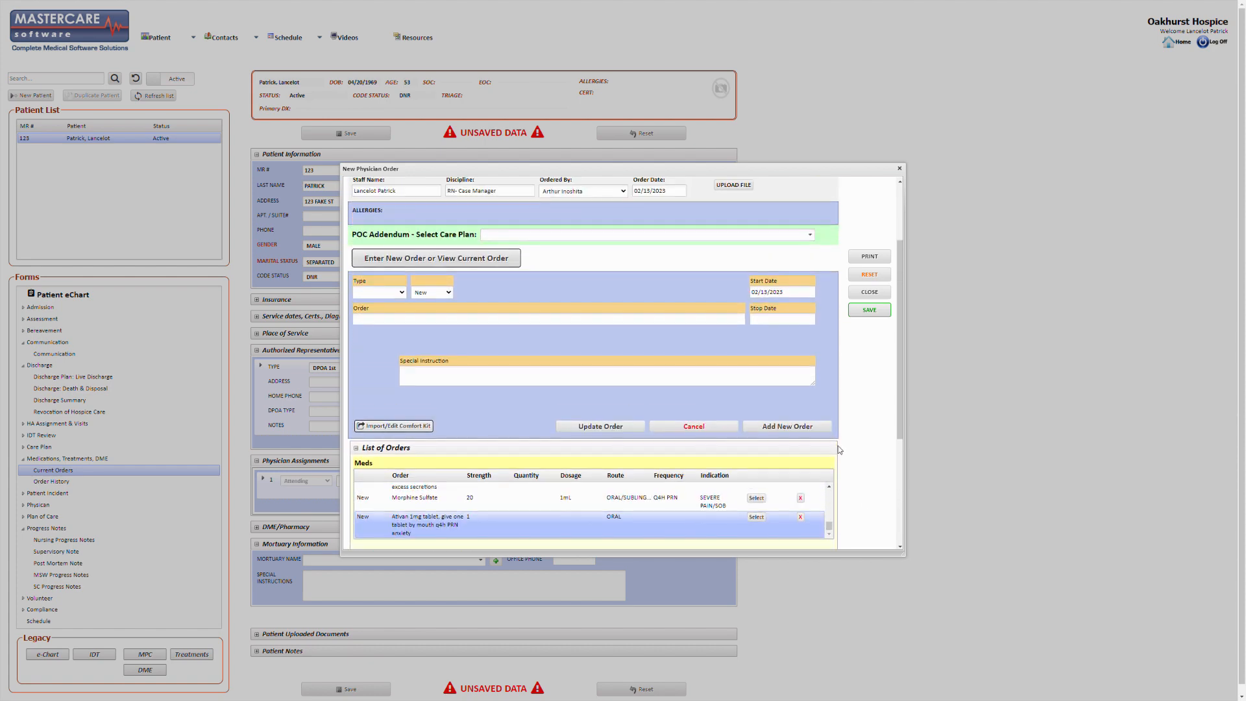
scroll(782, 447, down, 3)
scroll(763, 389, up, 5)
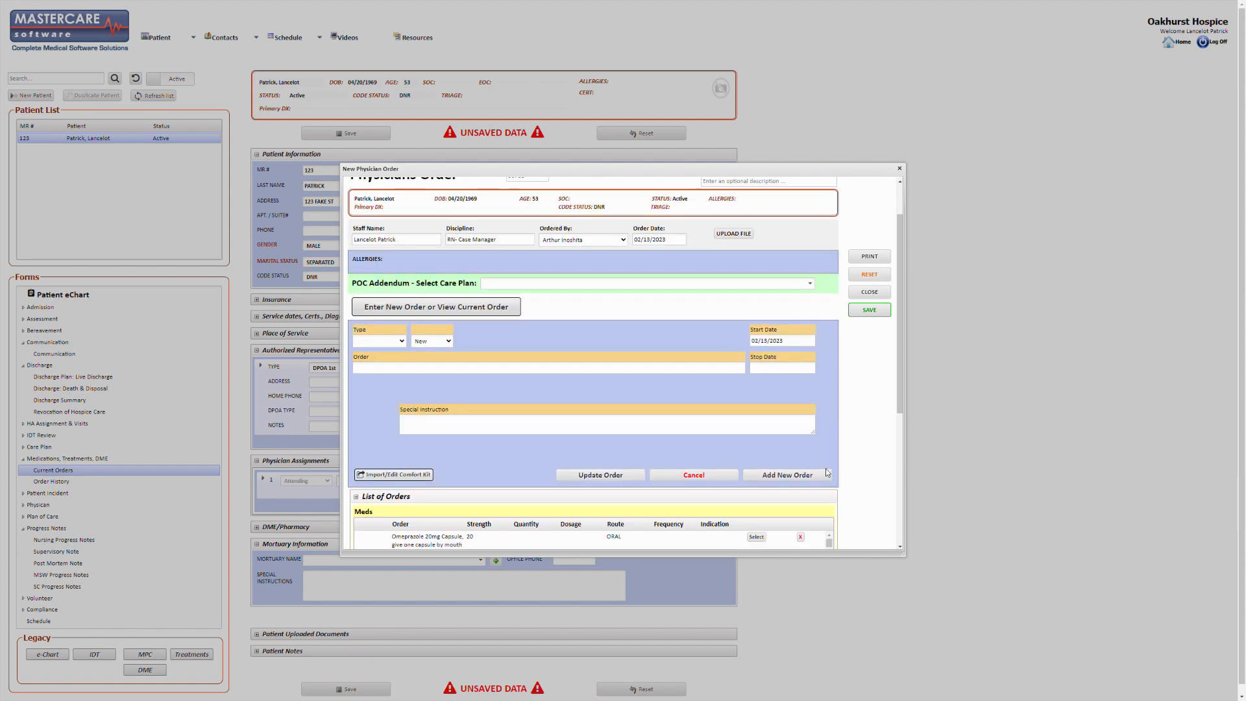
scroll(844, 471, down, 4)
scroll(840, 454, down, 1)
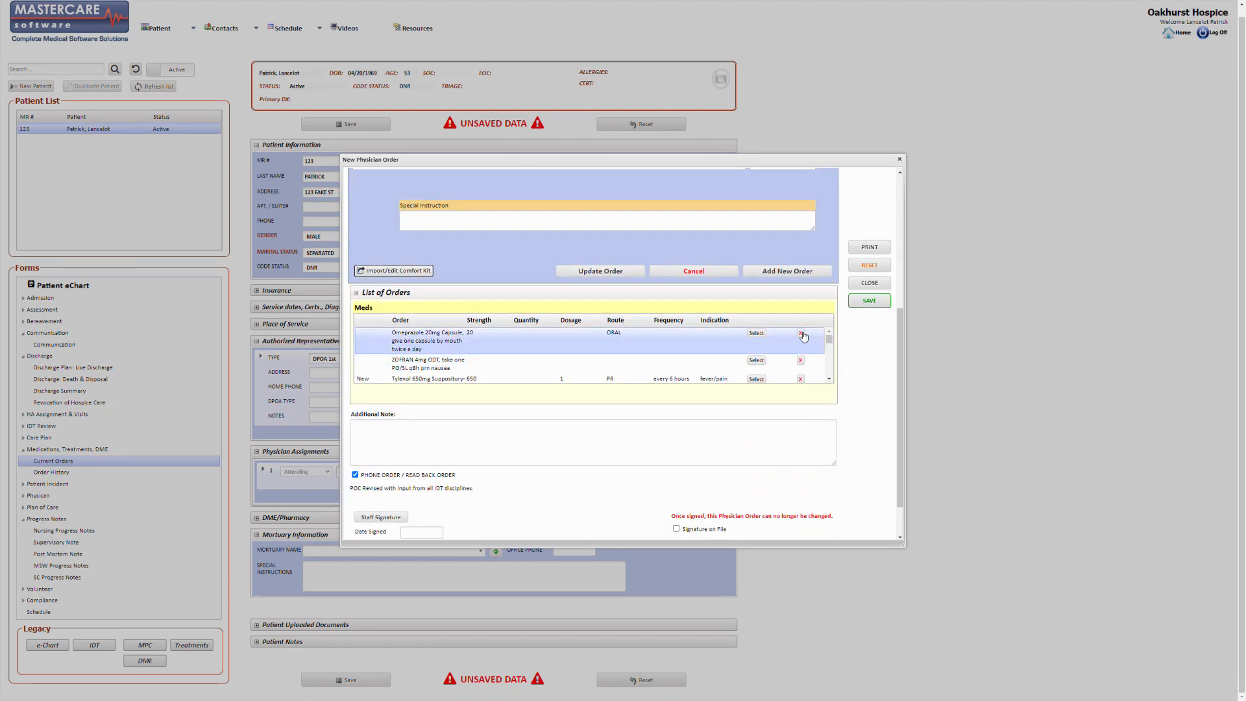
Remove all medications from the list of orders, including omeprazole, Zofran, the comfort kit items and Ativan.
click(801, 334)
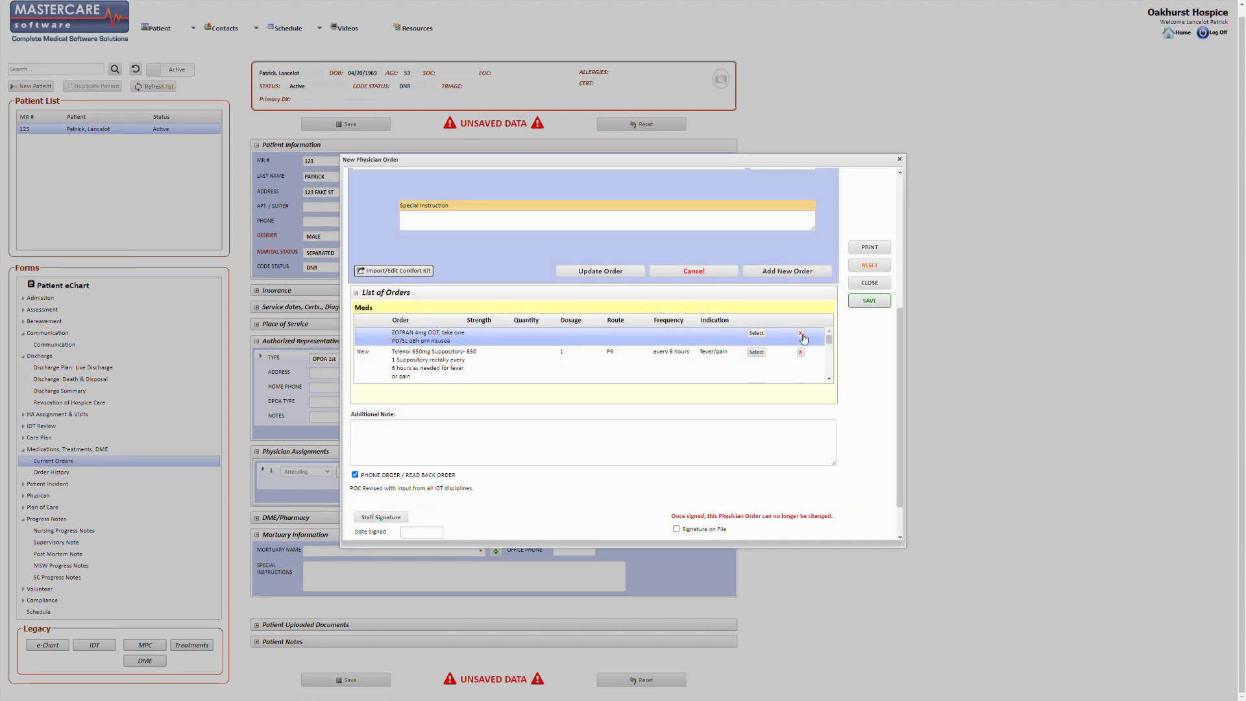
click(802, 334)
click(801, 334)
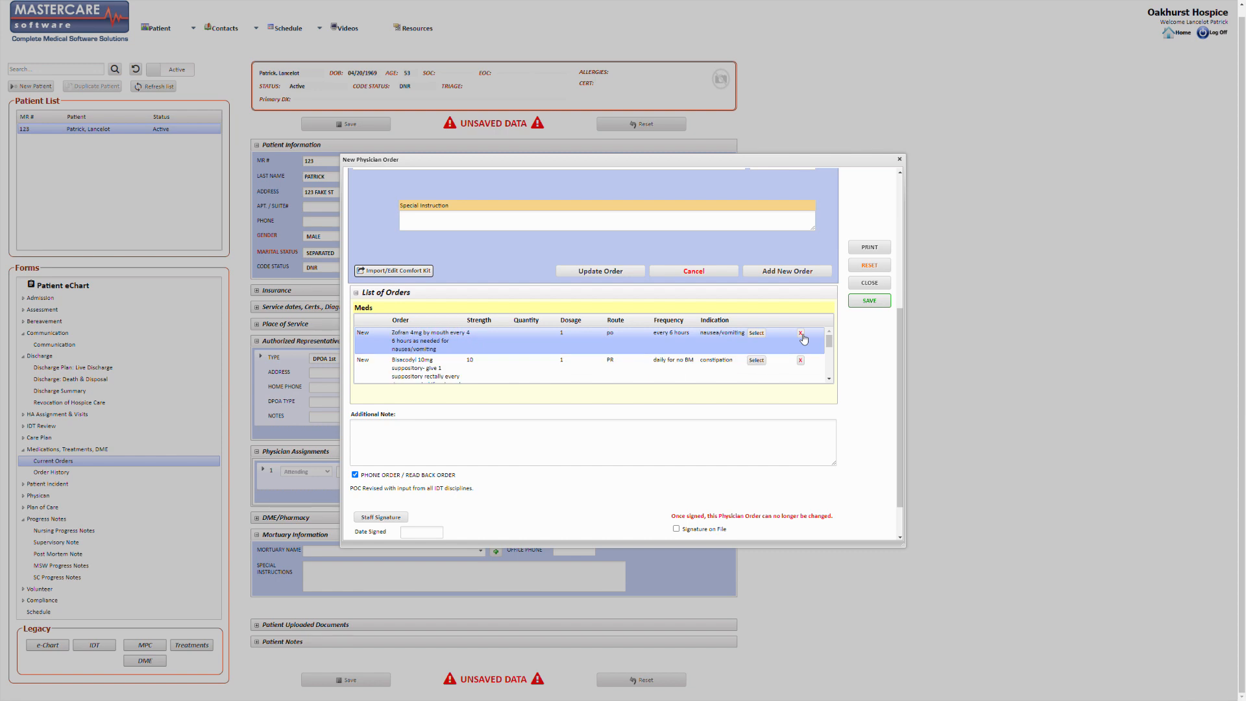
click(801, 334)
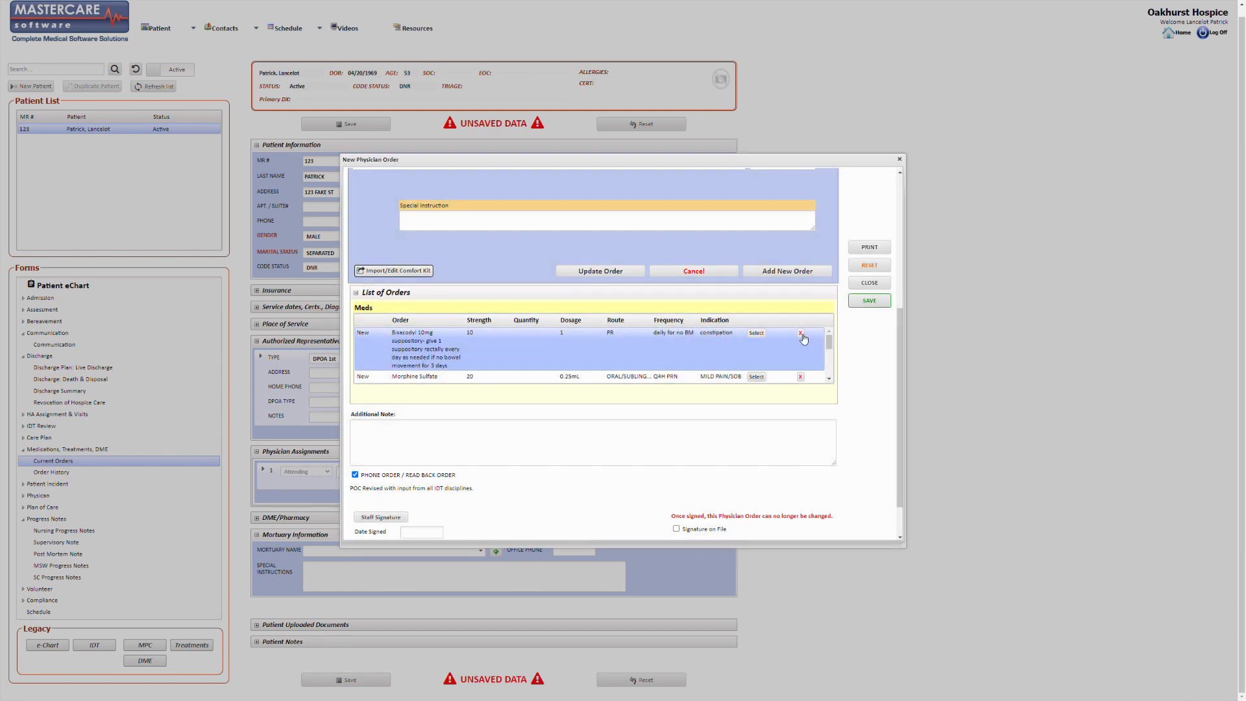
click(801, 334)
click(801, 334)
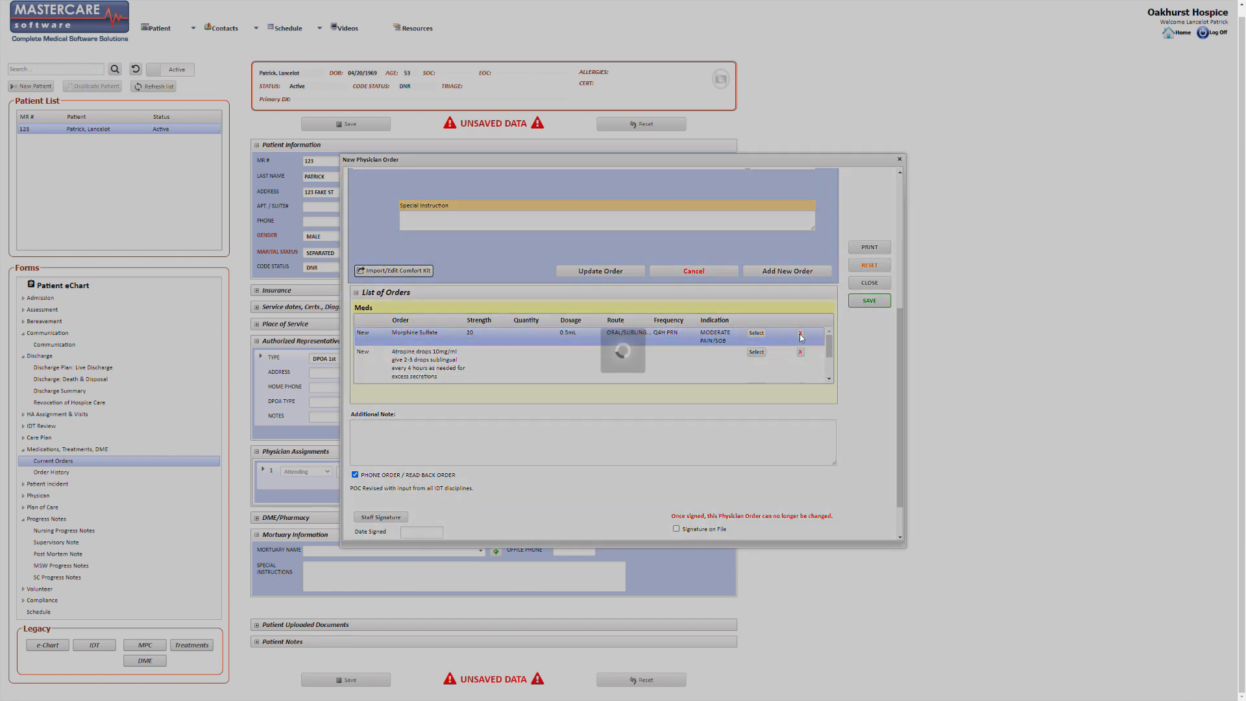
click(801, 334)
click(801, 334)
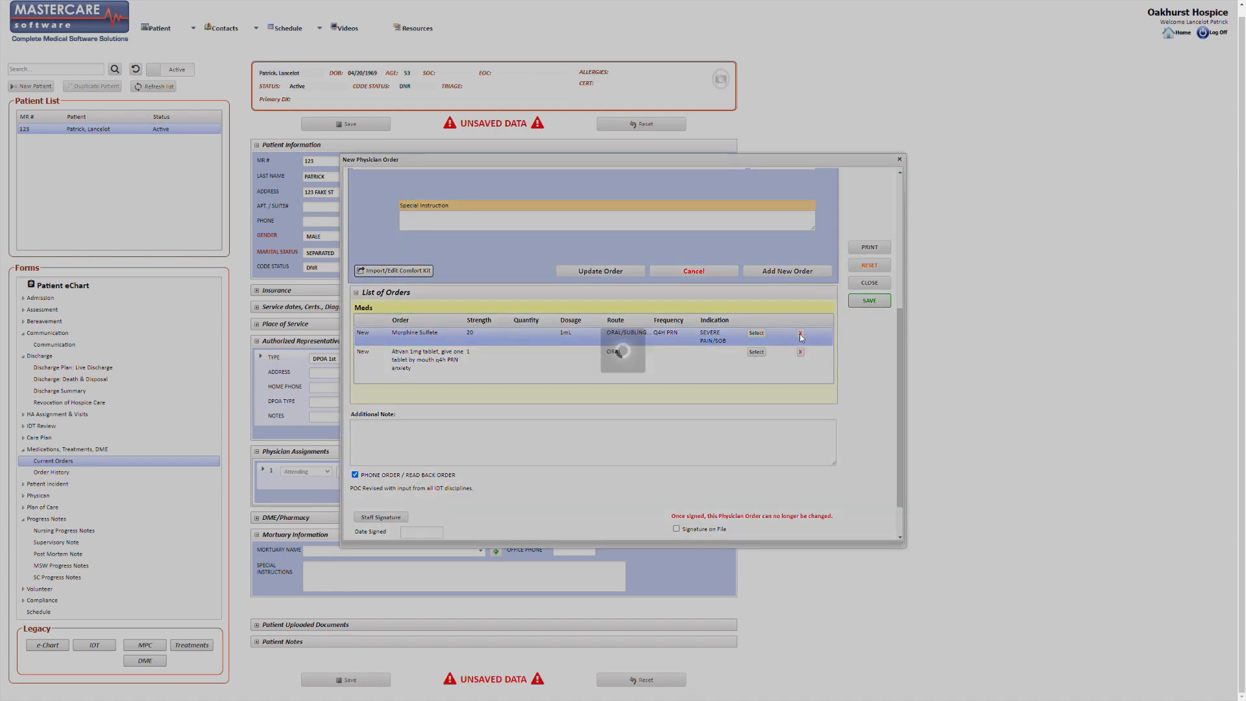
click(802, 334)
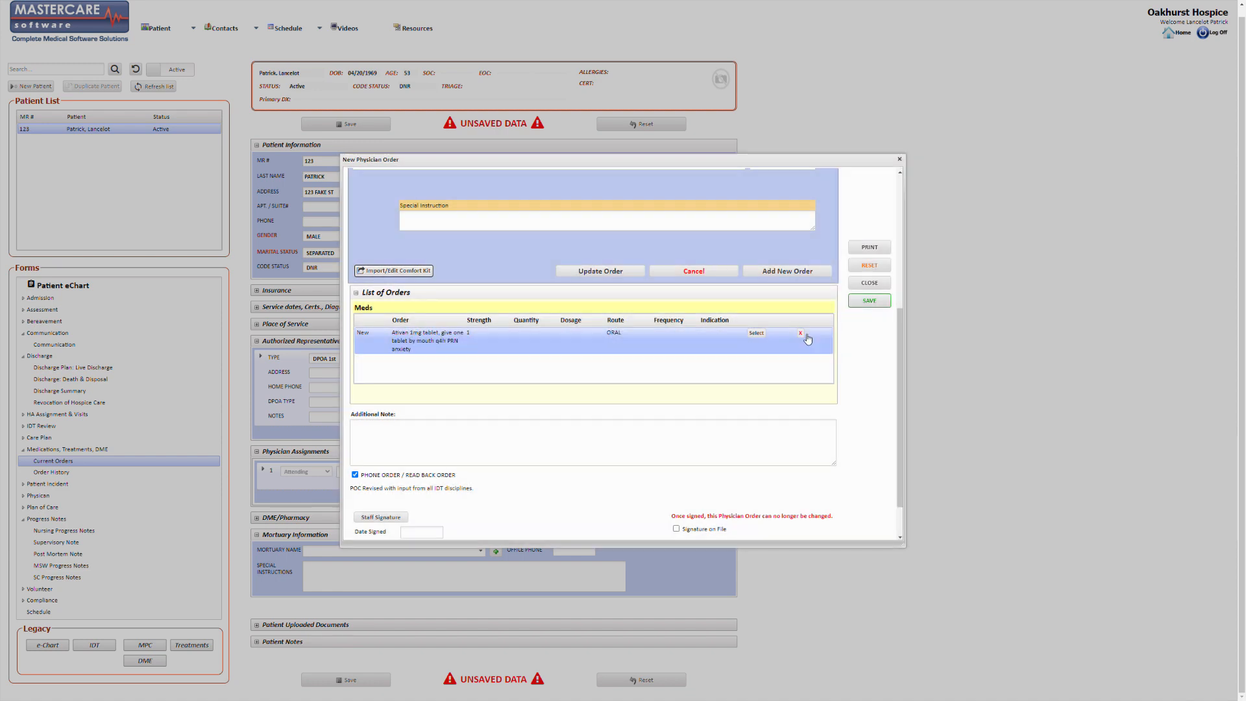
Close the emptied physician order form without saving and return to the patient's chart.
click(880, 280)
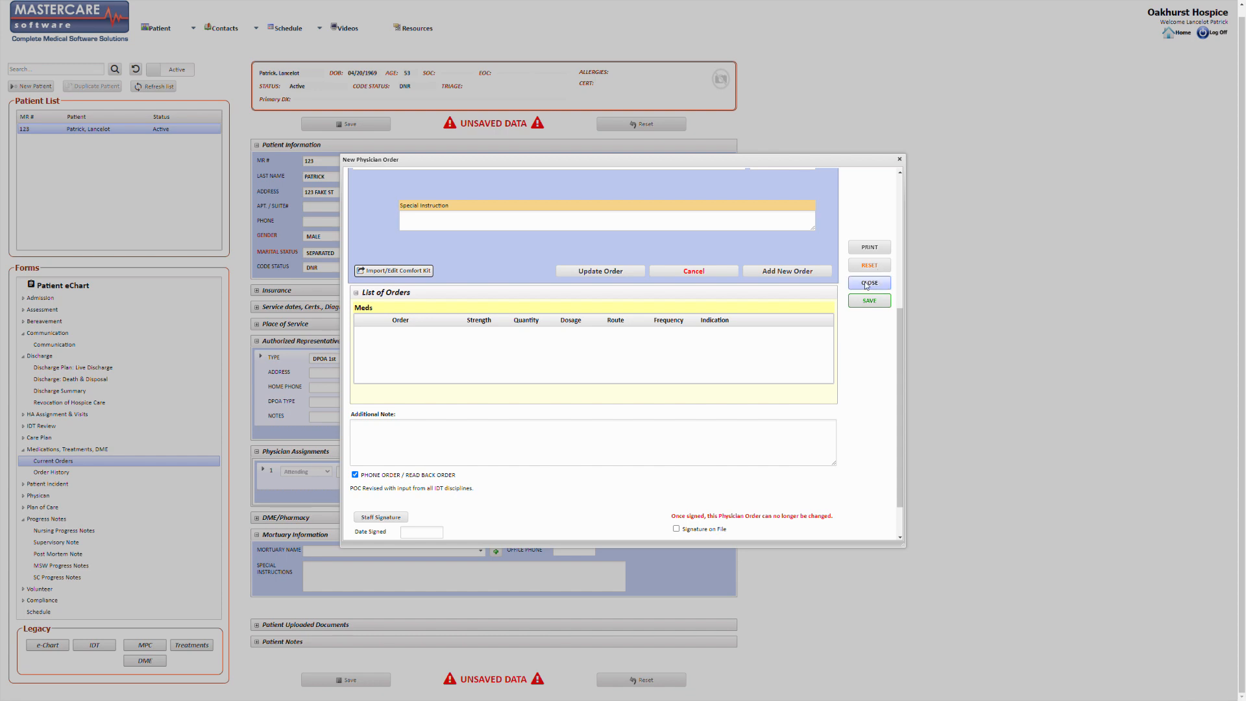
scroll(870, 286, down, 1)
click(869, 283)
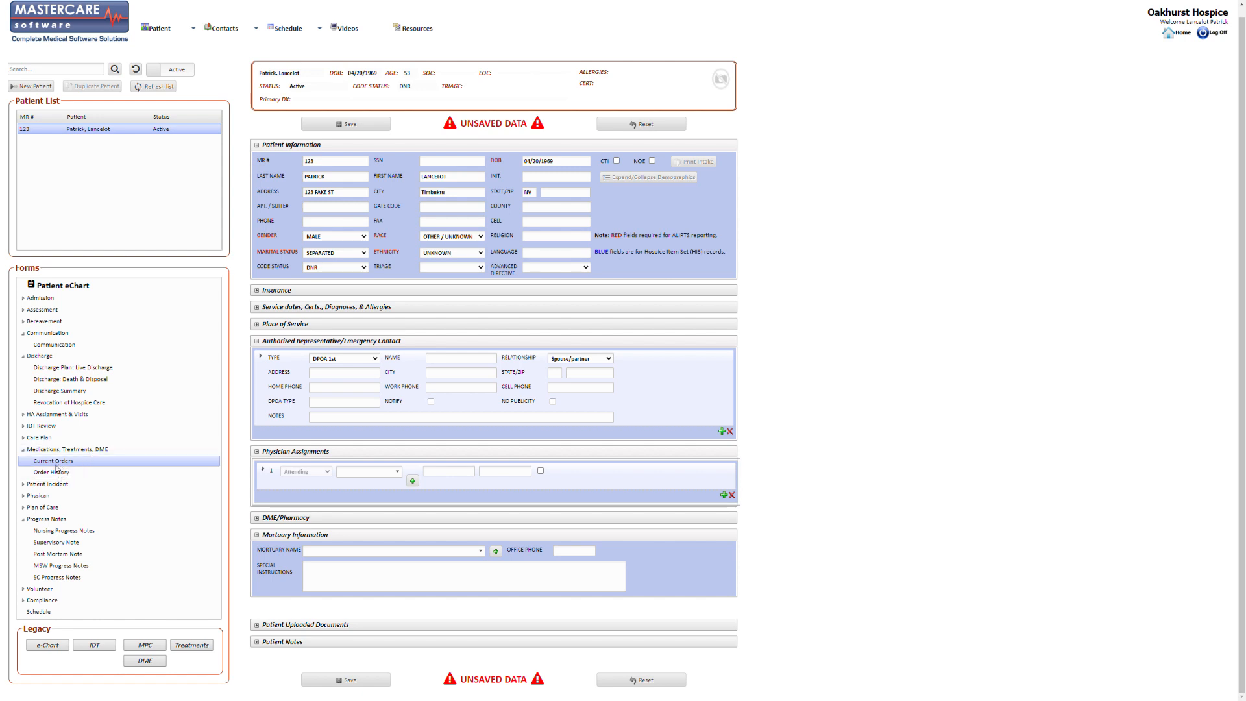
Show the patient's physician order history and open the first order listed there.
click(56, 471)
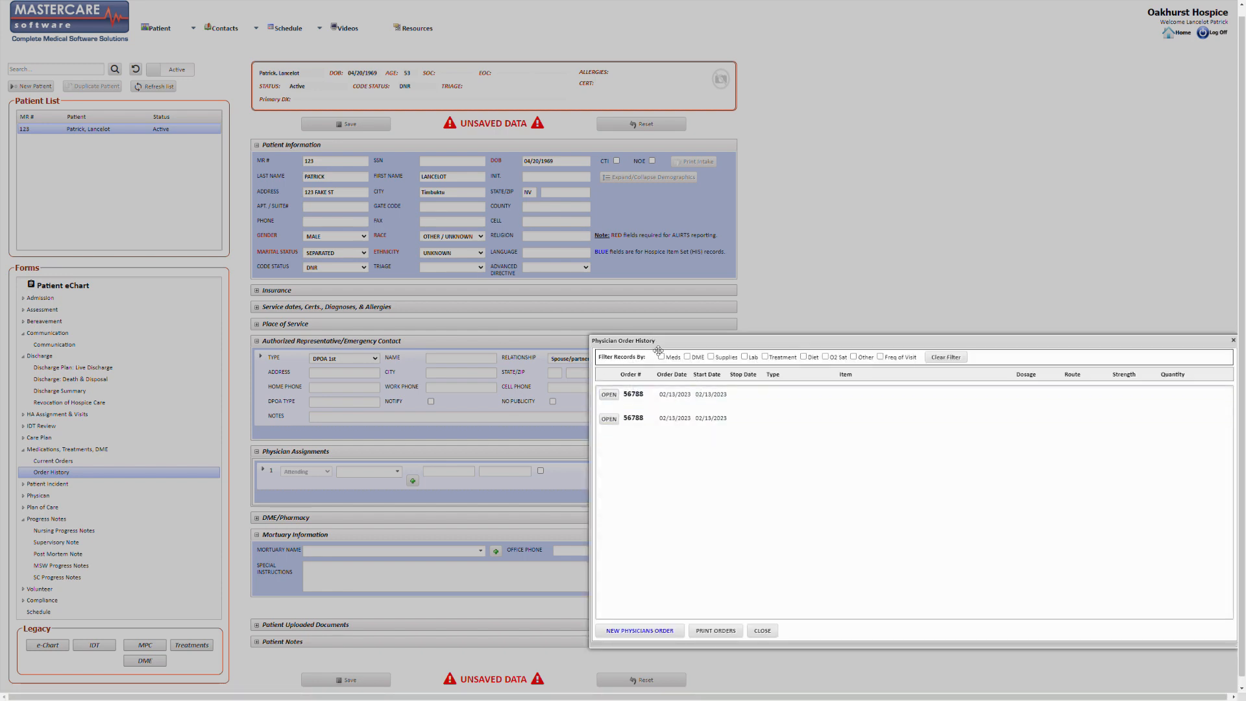
drag(657, 343, 349, 216)
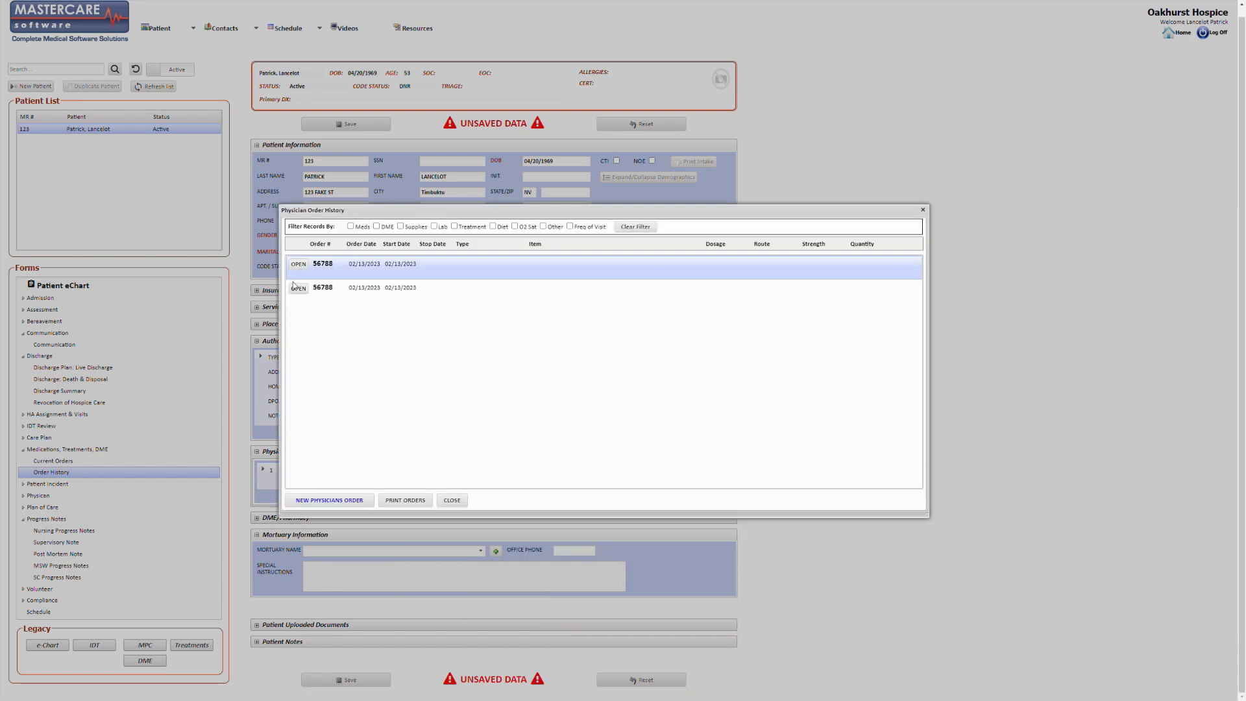
click(300, 265)
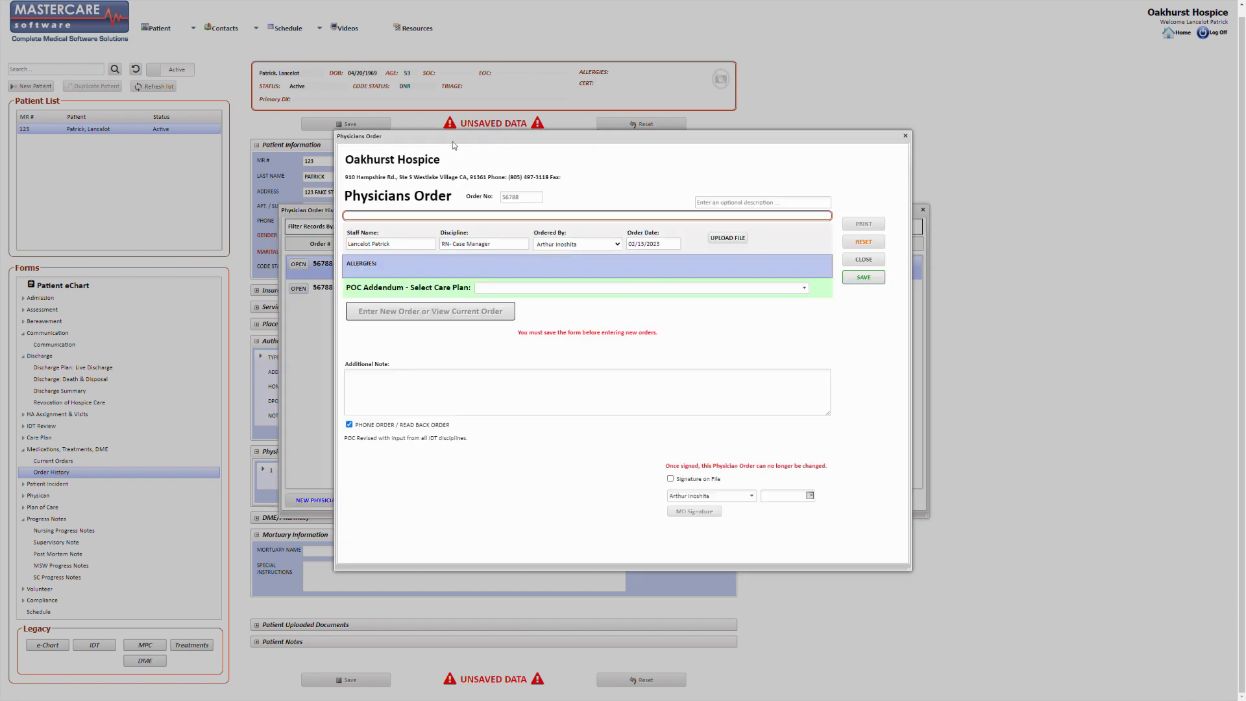
Examine the reopened physician order from its header to the signature section, then close it and the order history.
scroll(495, 346, down, 3)
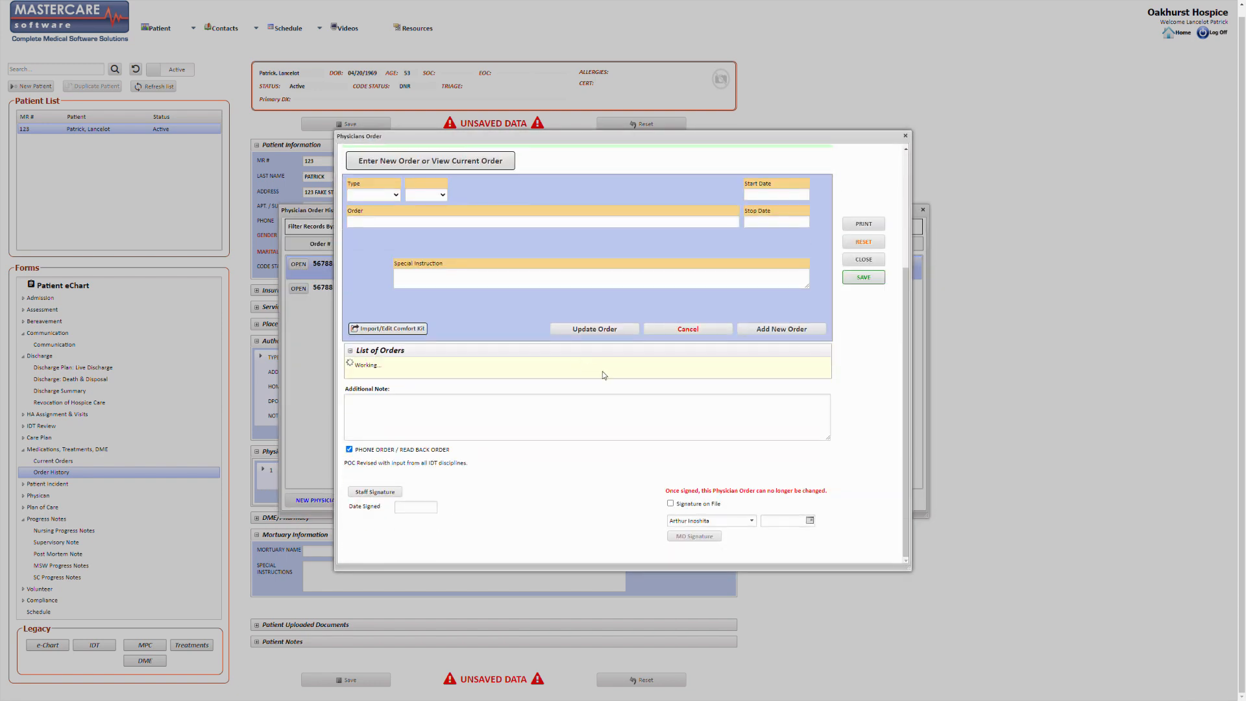
scroll(752, 456, up, 3)
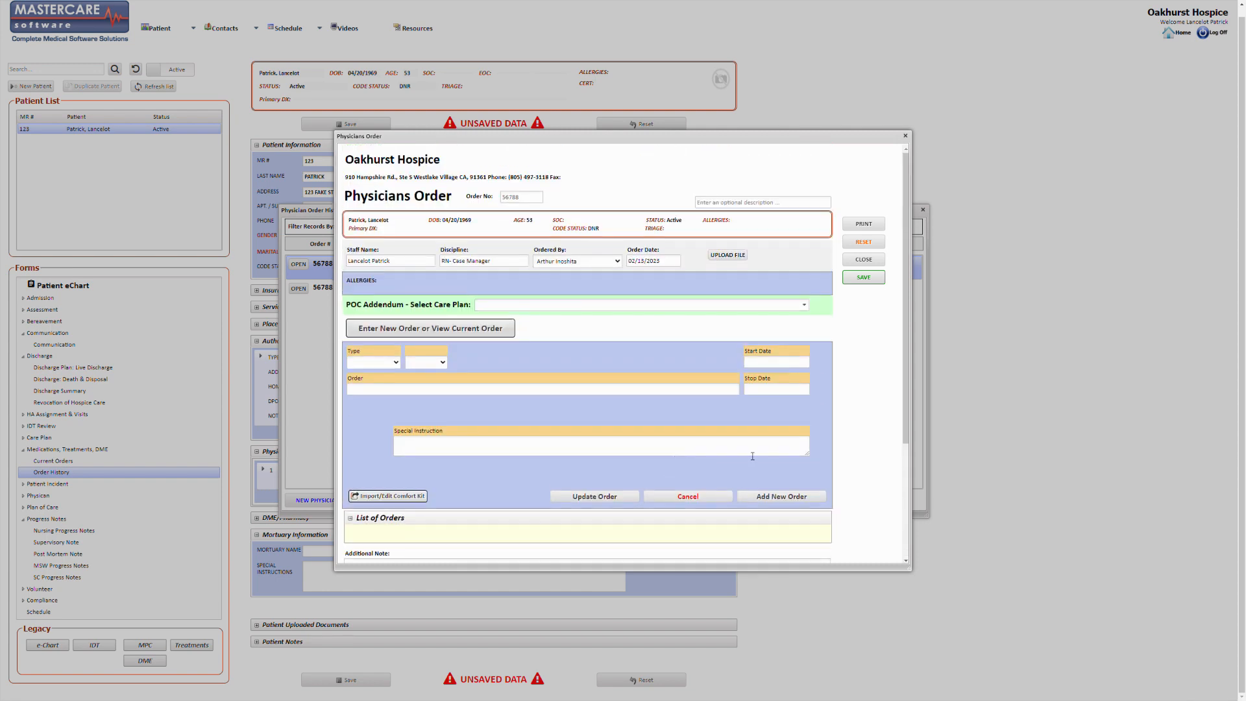
scroll(543, 420, down, 3)
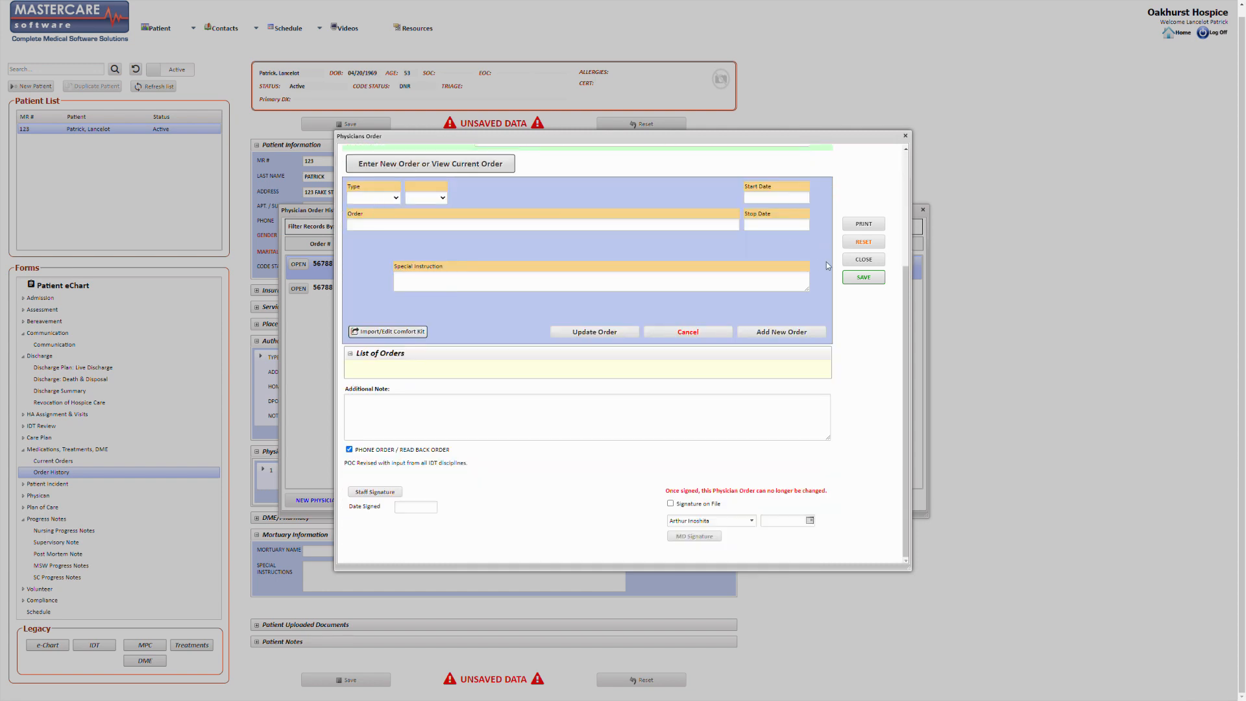
click(862, 262)
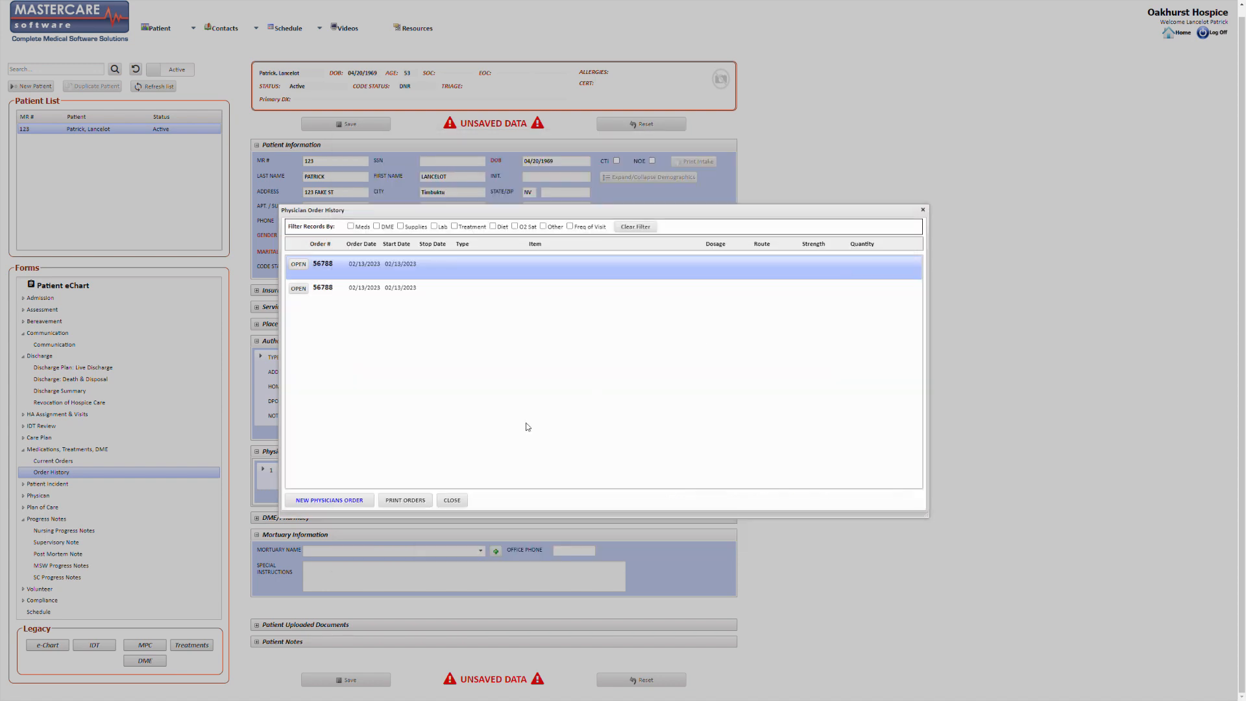
click(457, 501)
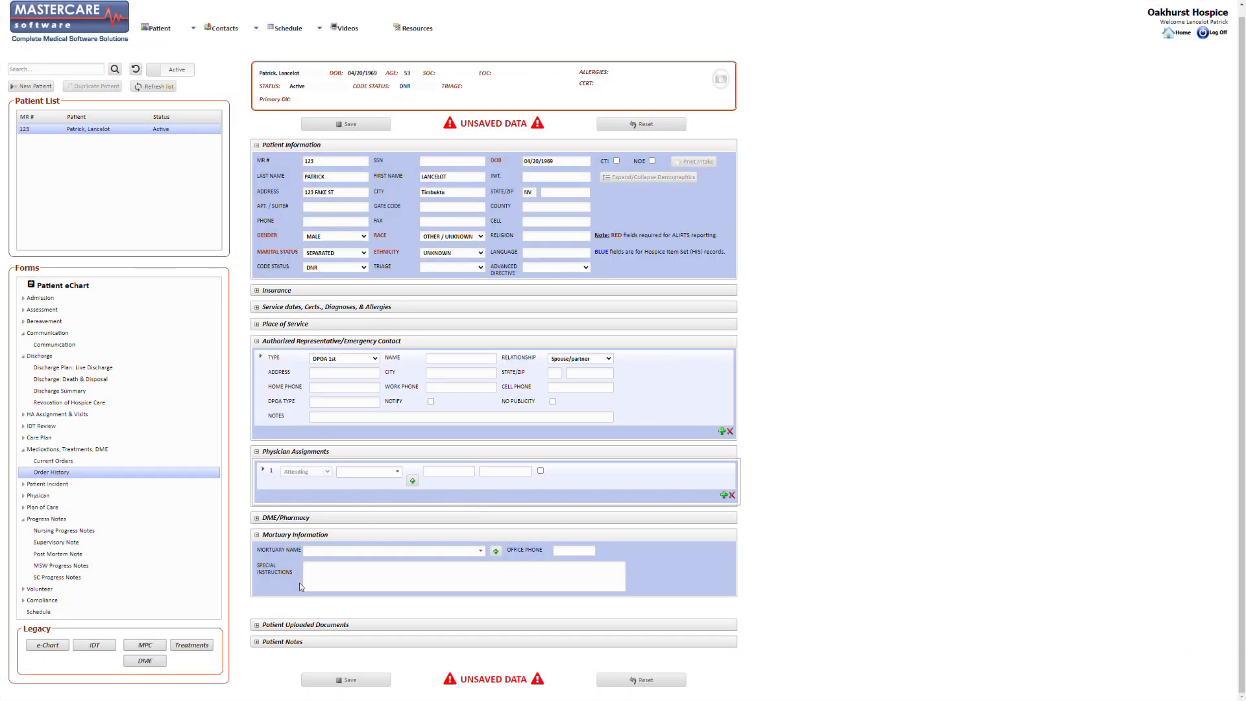